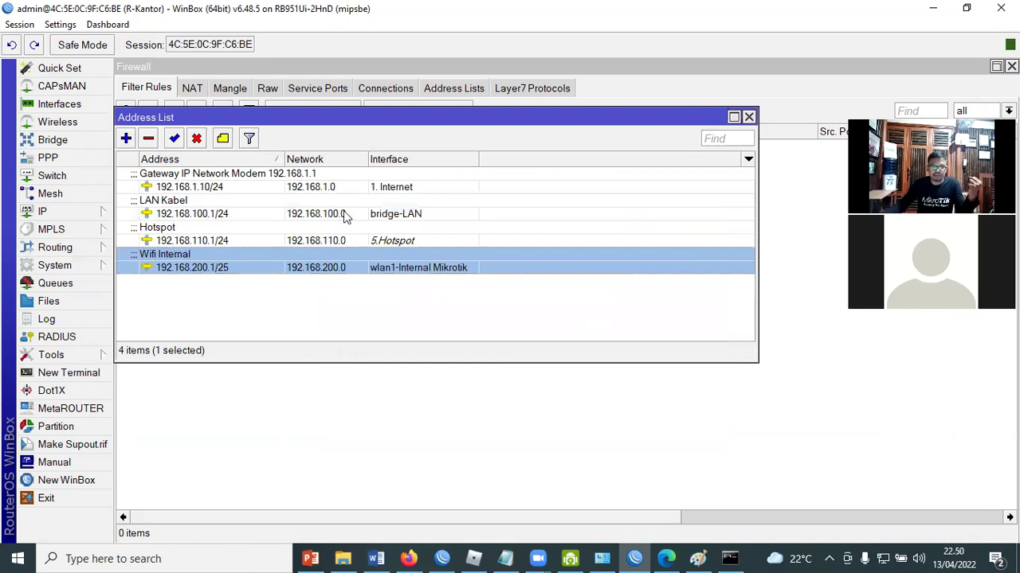
- Select the LAN Kabel address entry, then open Command Prompt and move its window clear of the address list
left_click(199, 213)
left_click(161, 558)
type("CMD")
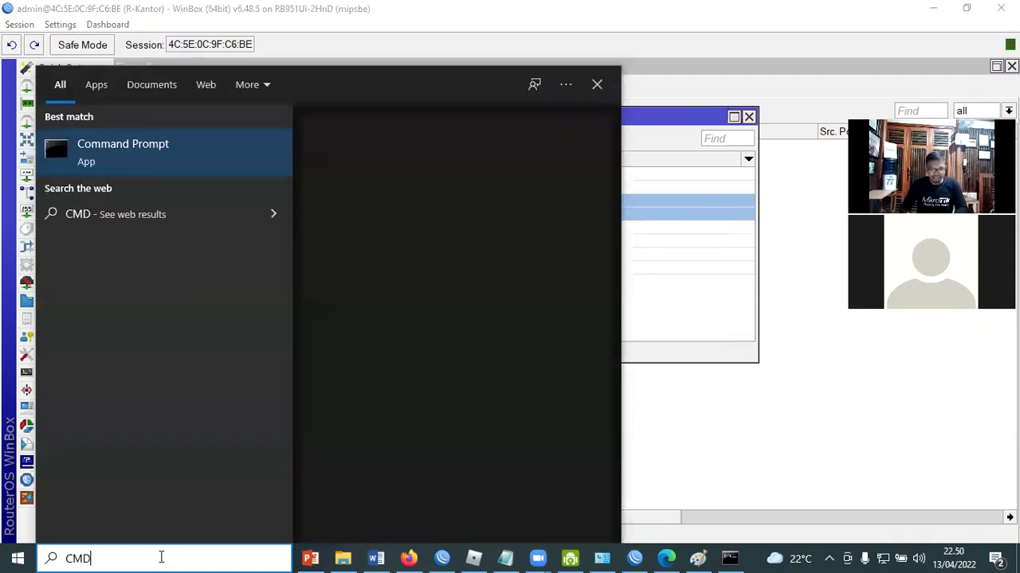
key("Escape")
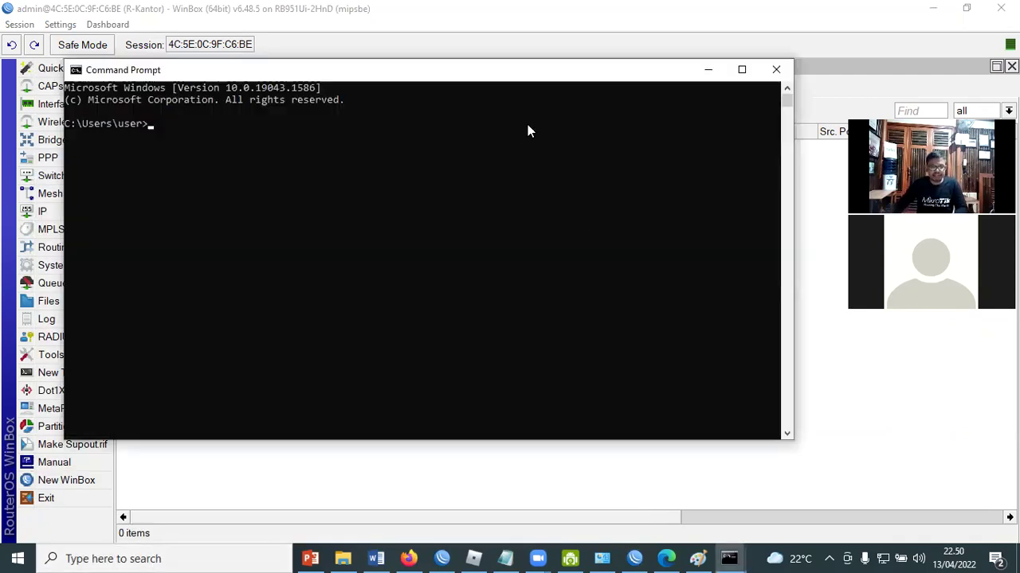
left_click_drag(378, 70, 614, 244)
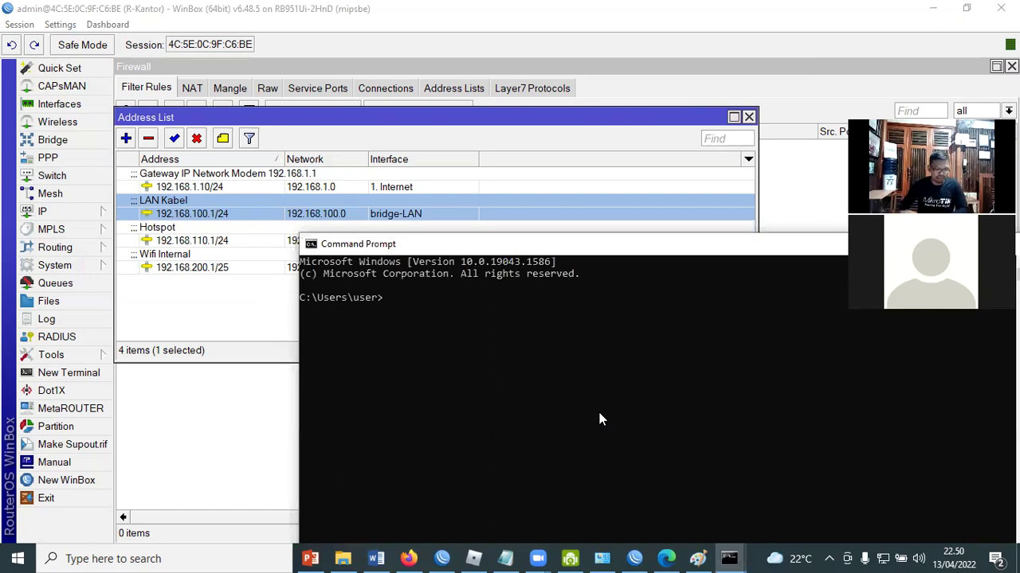
- Ping the router's LAN address 192.168.100.1 from Command Prompt
type("ping")
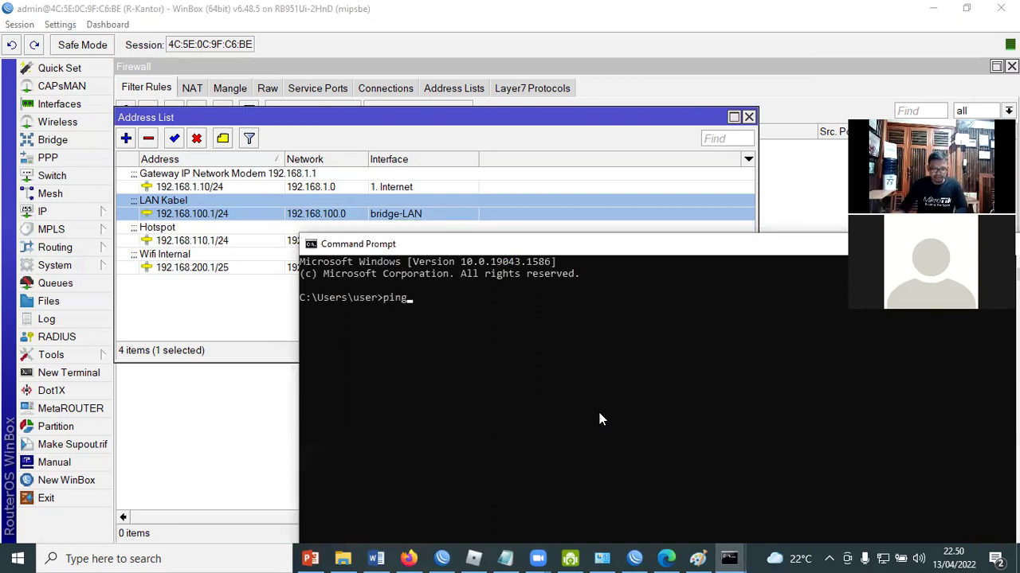
left_click(731, 252)
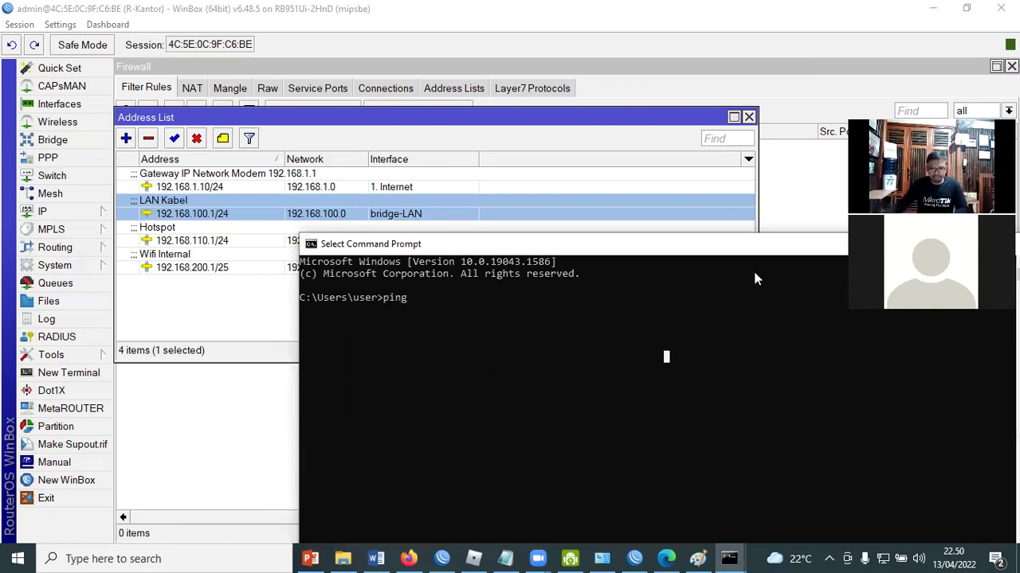
left_click_drag(737, 242, 723, 357)
type("192.168.100.")
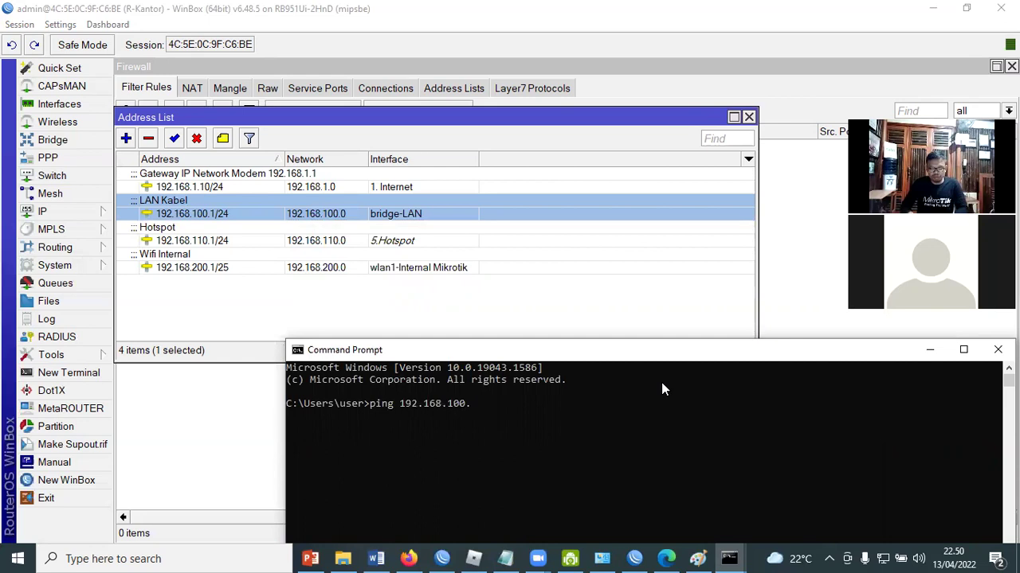
type("1")
key("Return")
left_click_drag(657, 354, 631, 228)
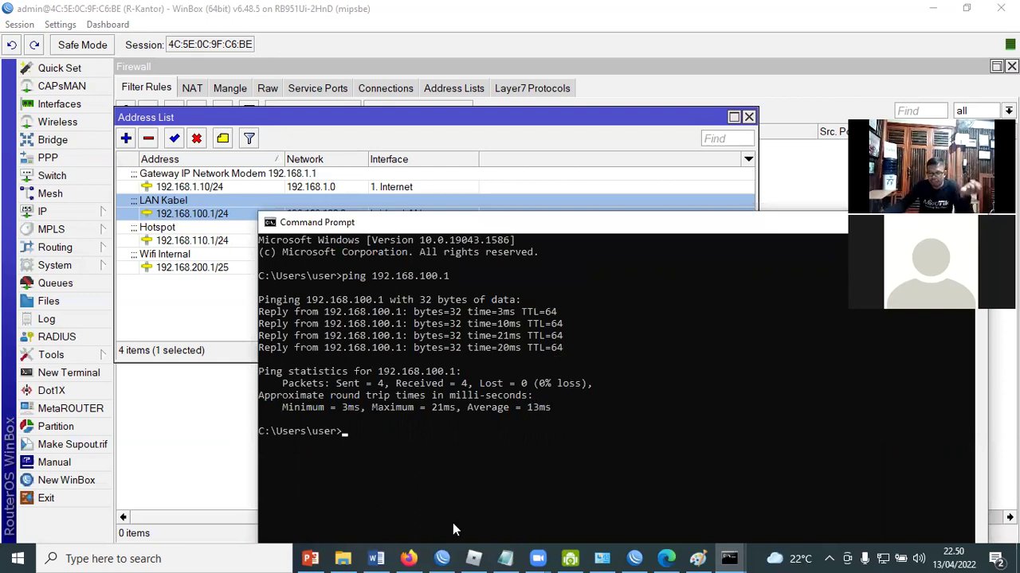
- Switch to Modul Firewall Mikrotik.pdf in Edge and read from the Chain Input slide to the LAB 1 exercise
left_click(666, 559)
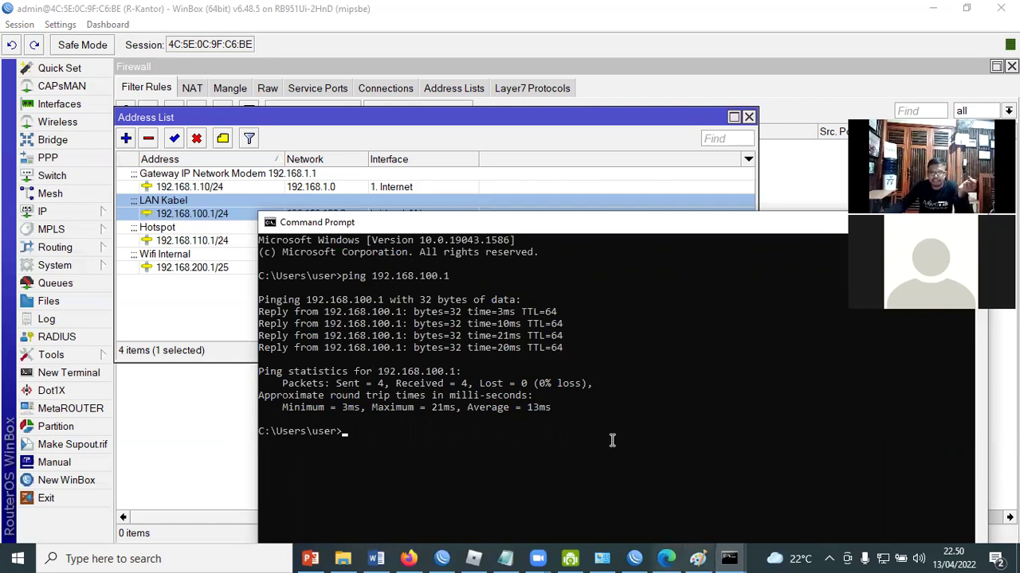
scroll(622, 382, "down", 5)
scroll(622, 382, "down", 1)
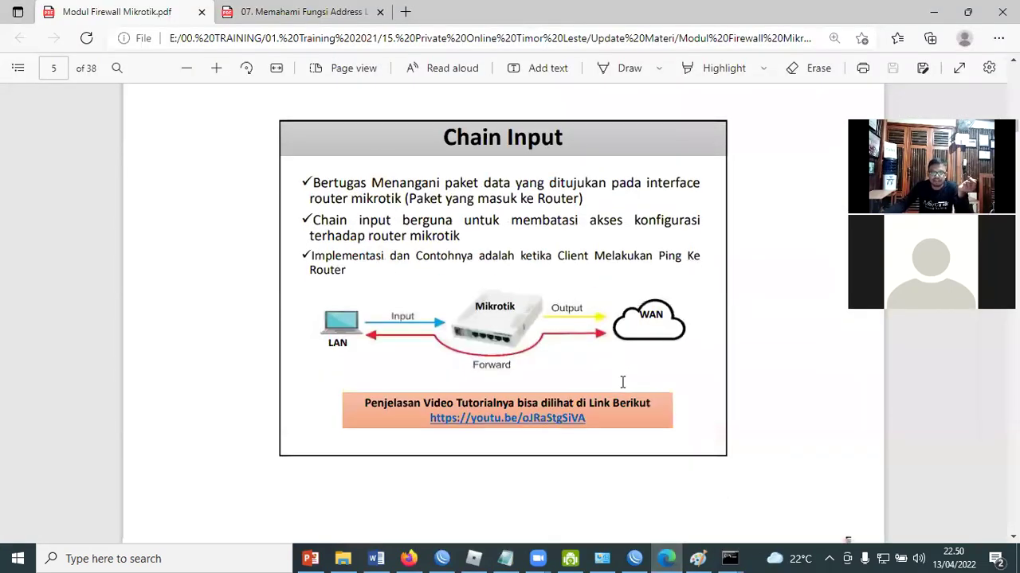
scroll(565, 289, "down", 7)
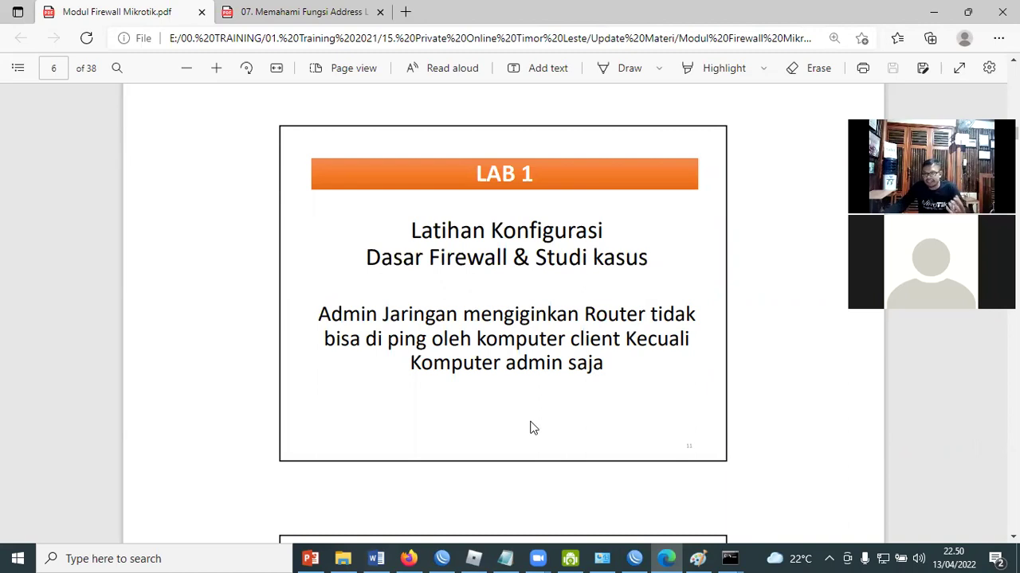
- Return to Command Prompt and repeat the ping to 192.168.100.1, keeping the whole output in view
left_click(728, 558)
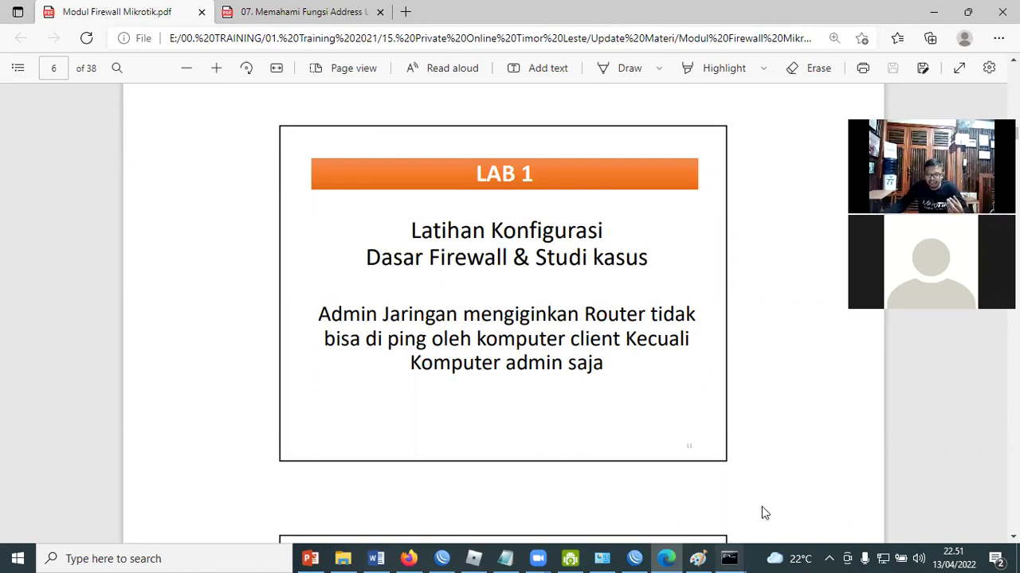
left_click(573, 446)
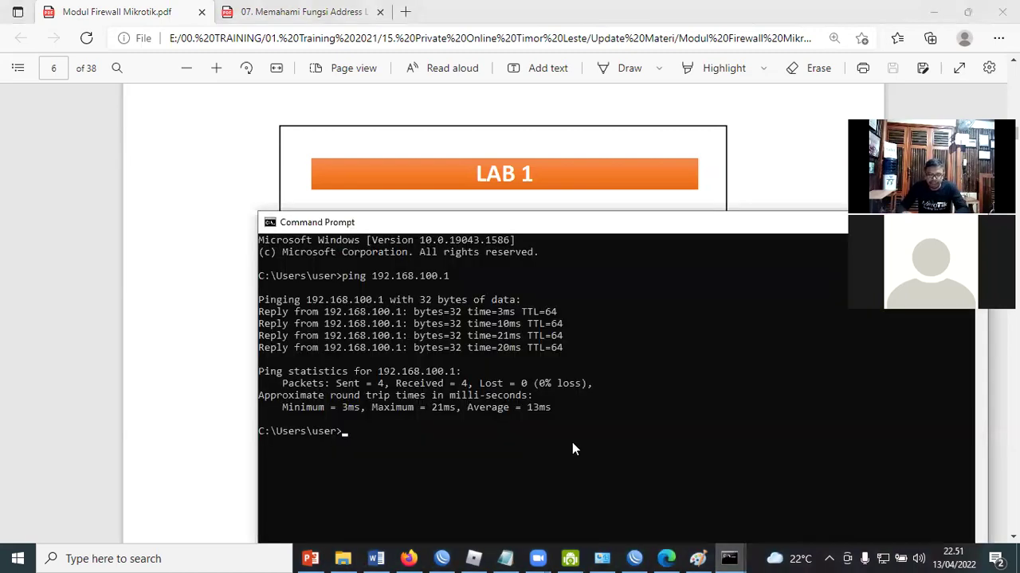
key("Up")
key("Return")
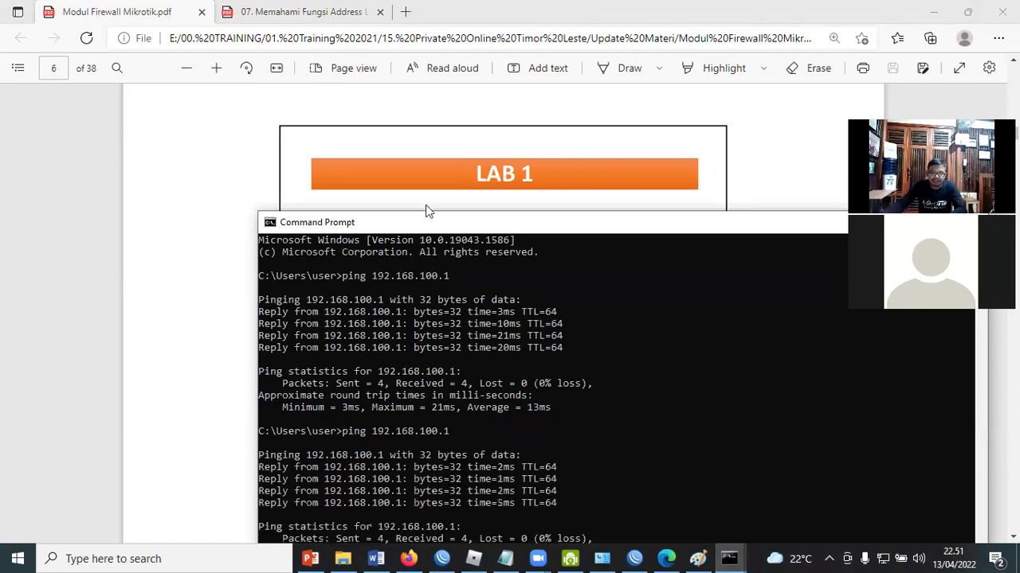
left_click_drag(398, 223, 306, 143)
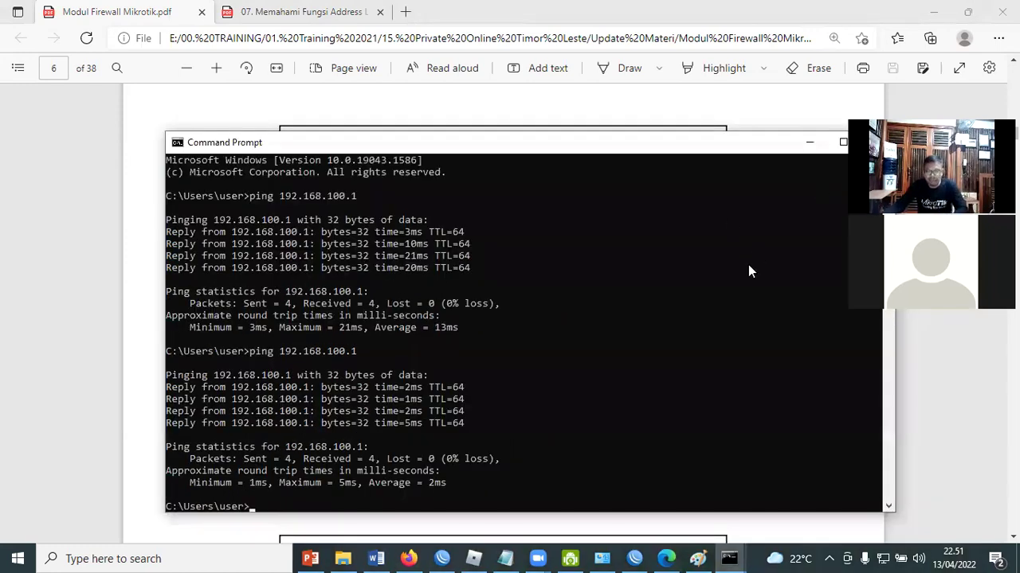
- Return to the PDF module and examine the chain diagram on page 4
key("alt+Tab")
scroll(740, 323, "down", 2)
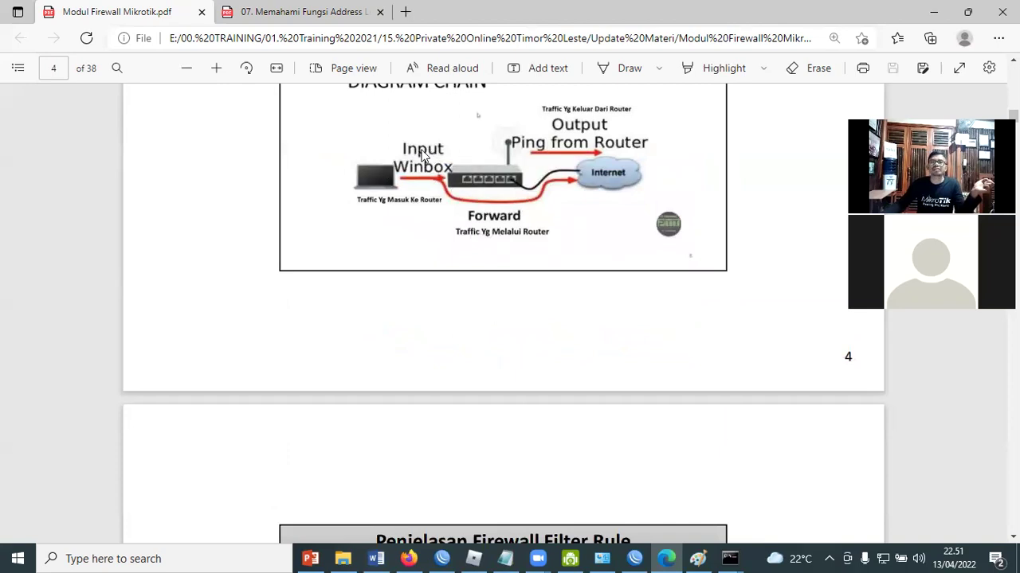
- Switch to WinBox, close the IP address list and open the firewall's filter rules
left_click(638, 559)
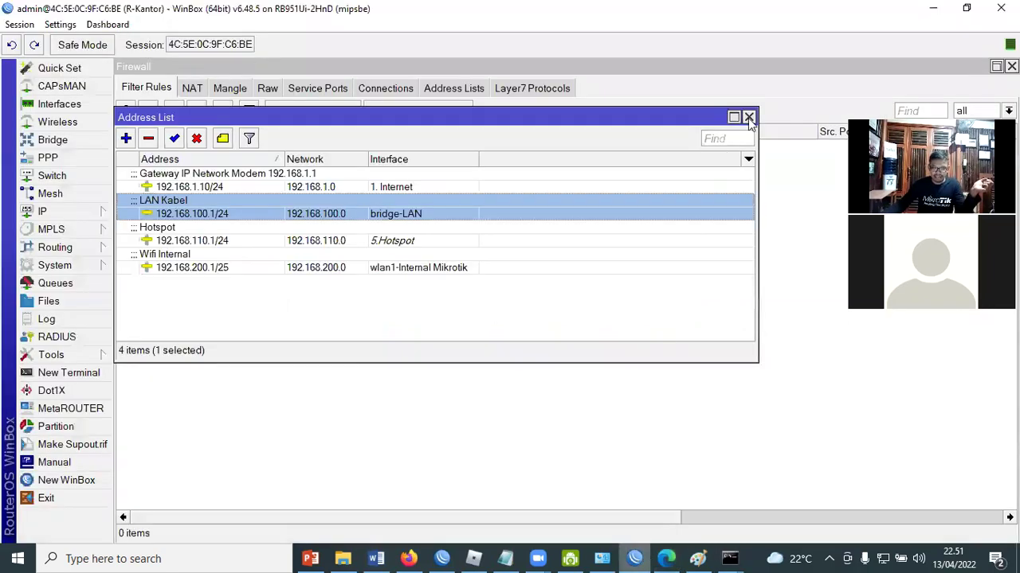
left_click(748, 117)
left_click(44, 212)
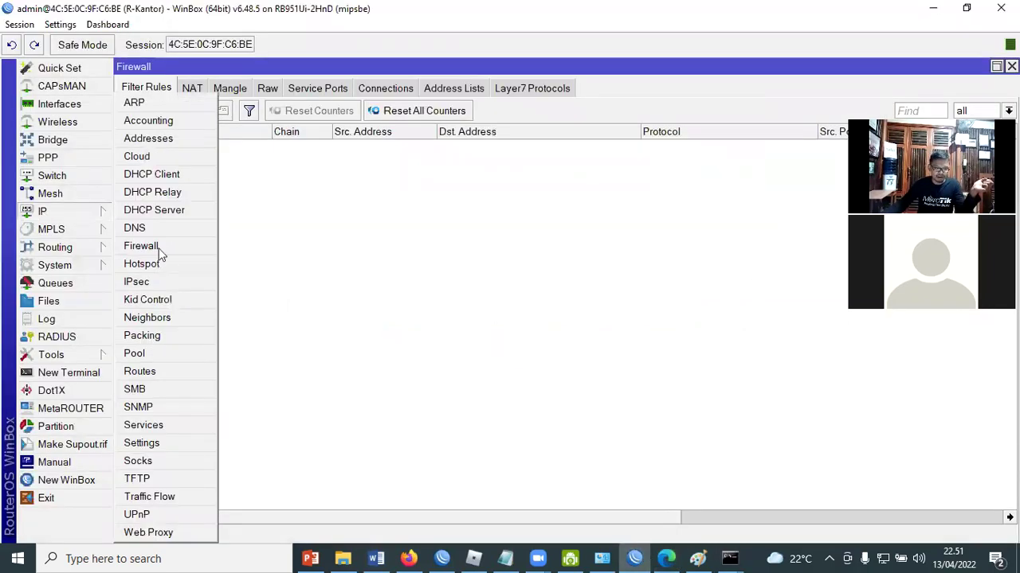
left_click(159, 253)
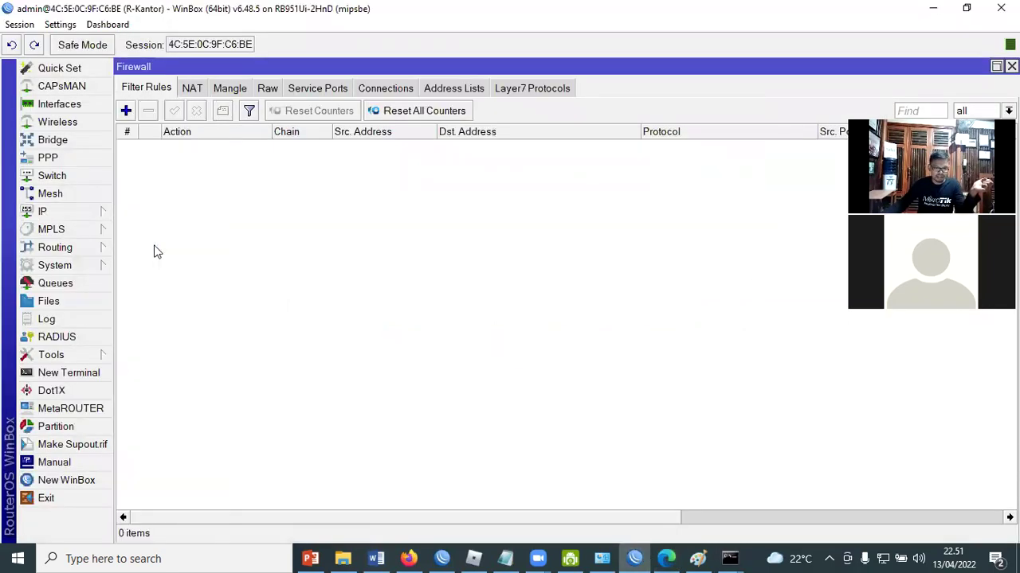
- Add a new firewall filter rule and set its chain to input
left_click(126, 112)
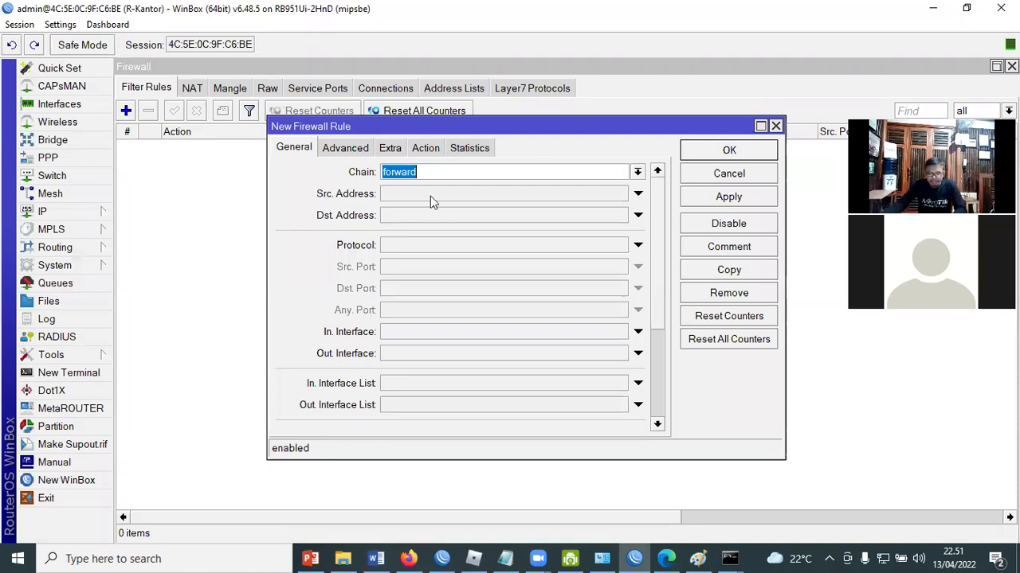
left_click(565, 190)
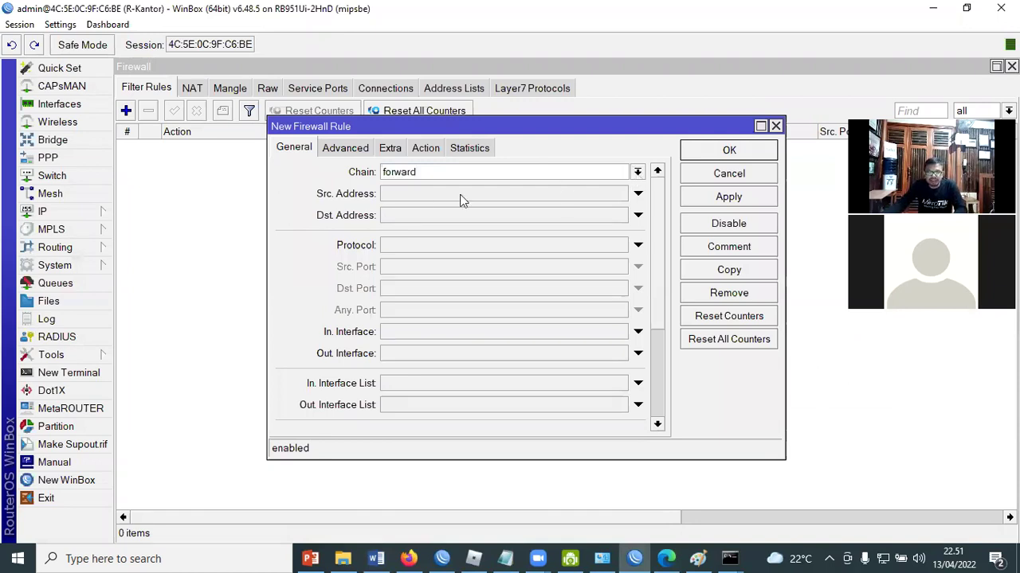
key("alt+Down")
left_click(460, 199)
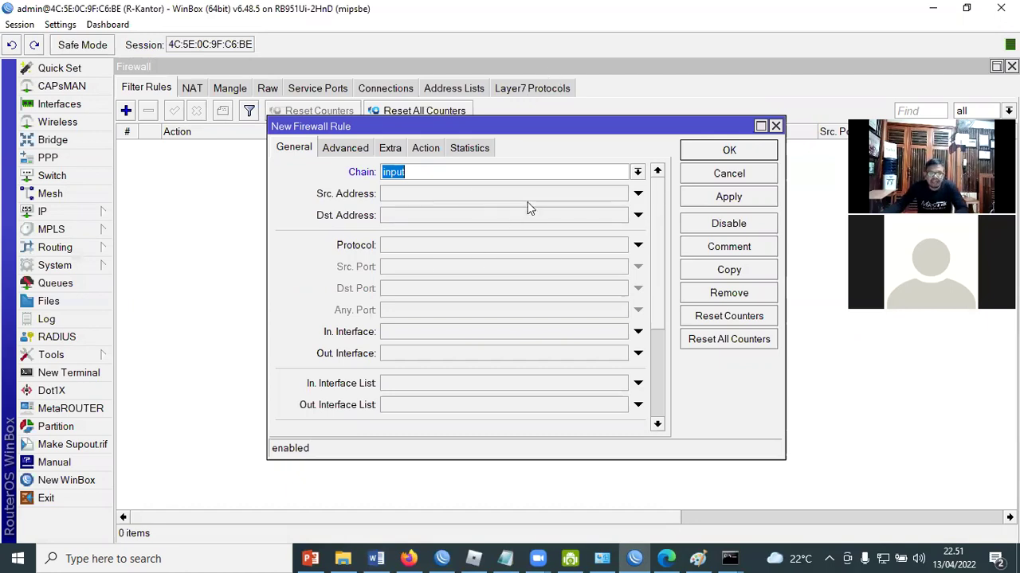
- Set the rule's source address to 192.168.100.0/24 and its destination address to 192.168.100.1
left_click(437, 247)
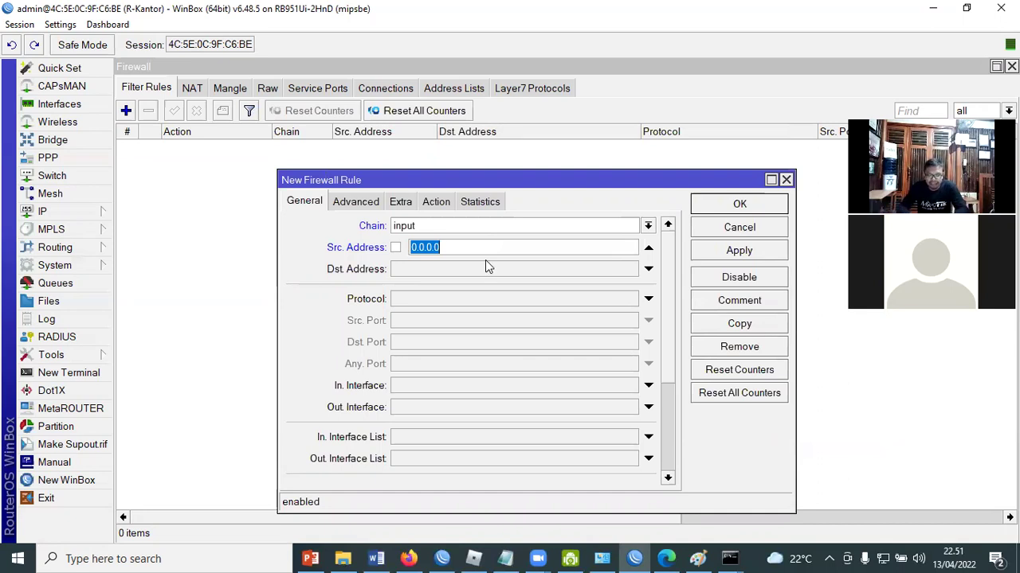
type("192")
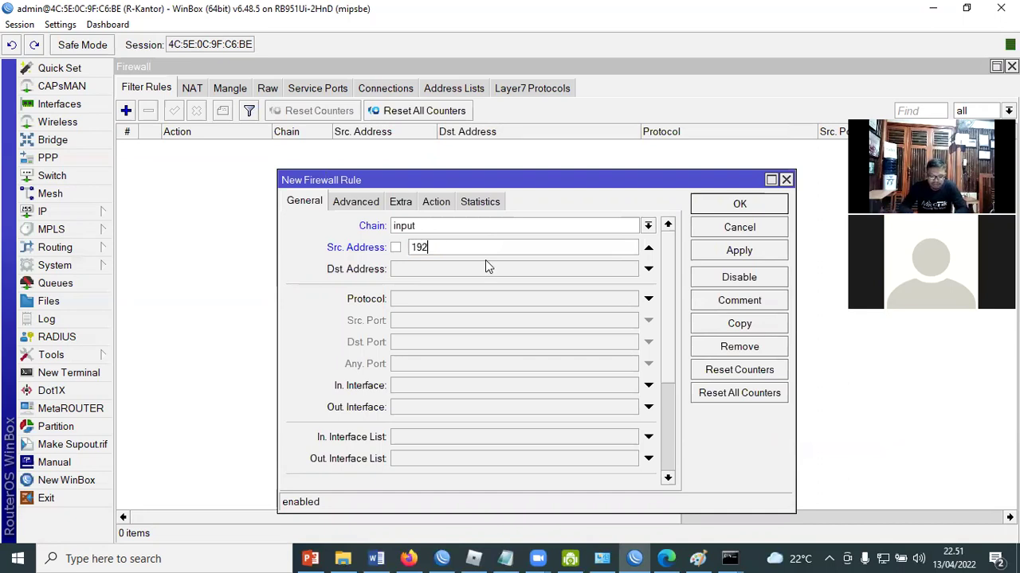
type(".168.100.0/24")
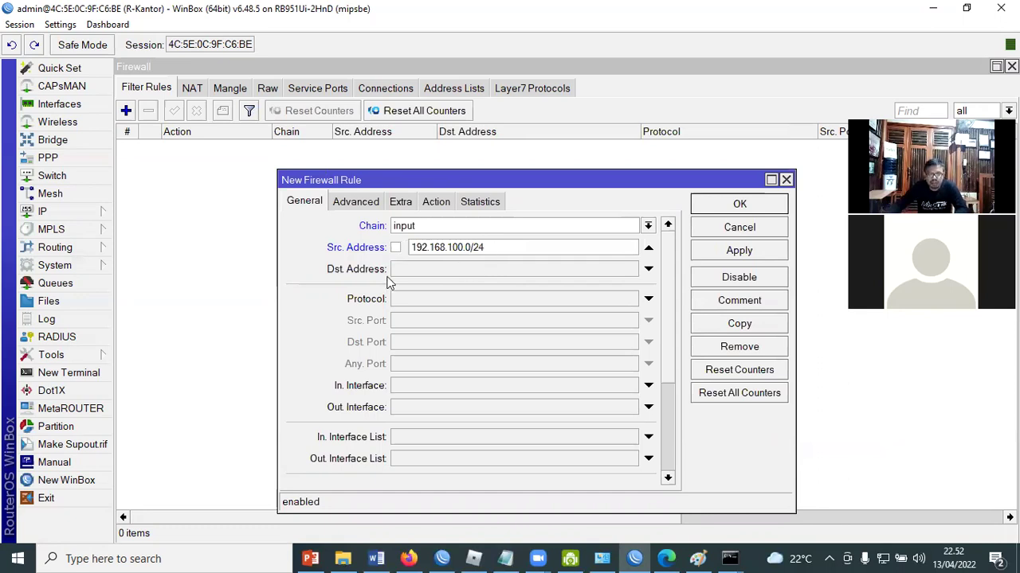
key("ctrl+a")
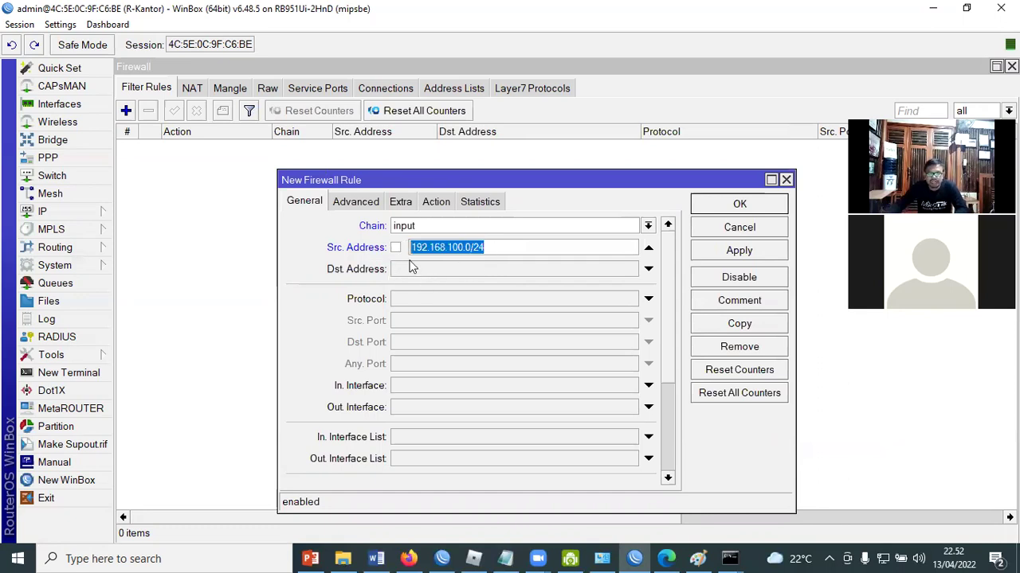
left_click(452, 269)
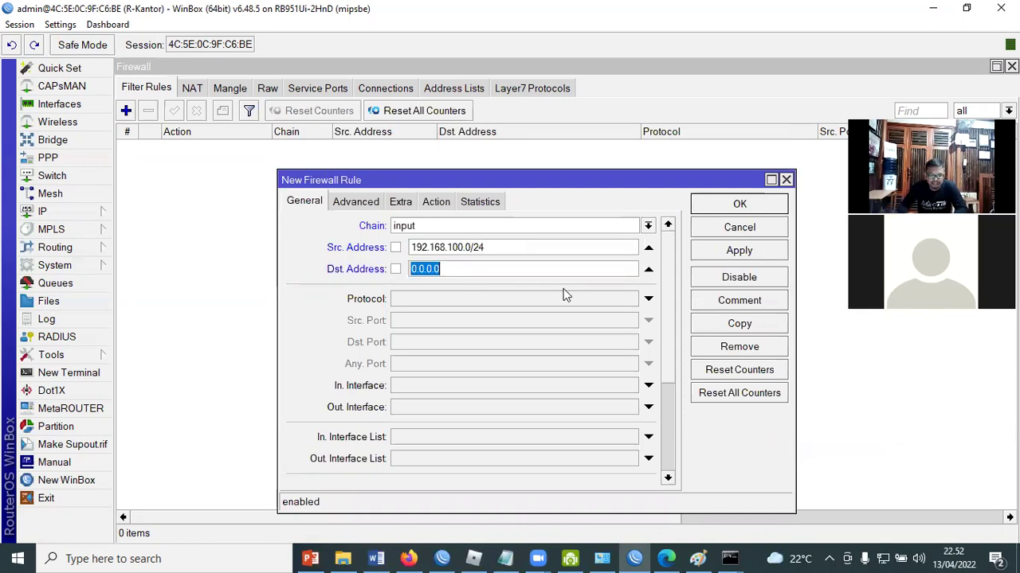
type("192.168.100.1")
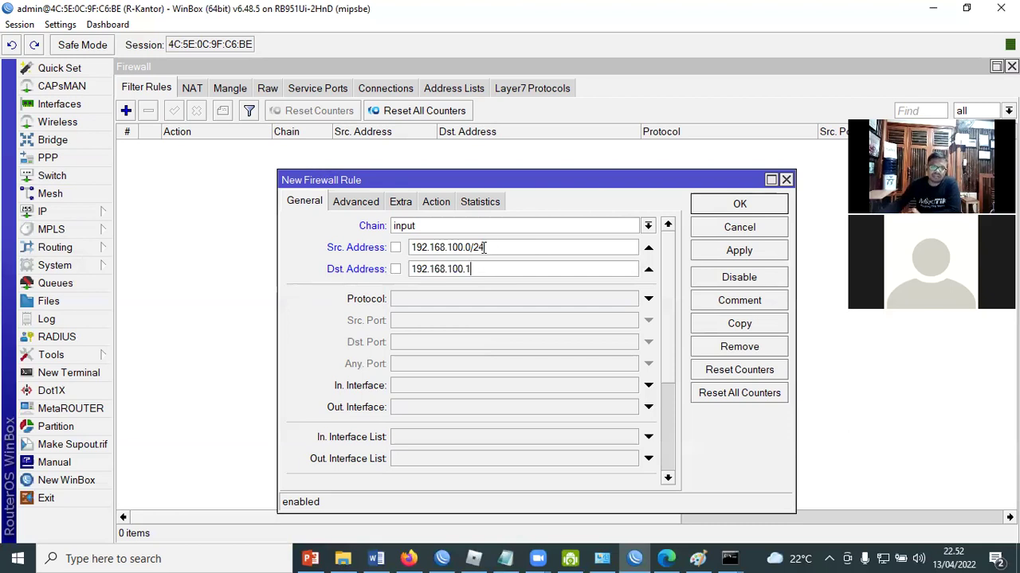
left_click_drag(485, 247, 402, 250)
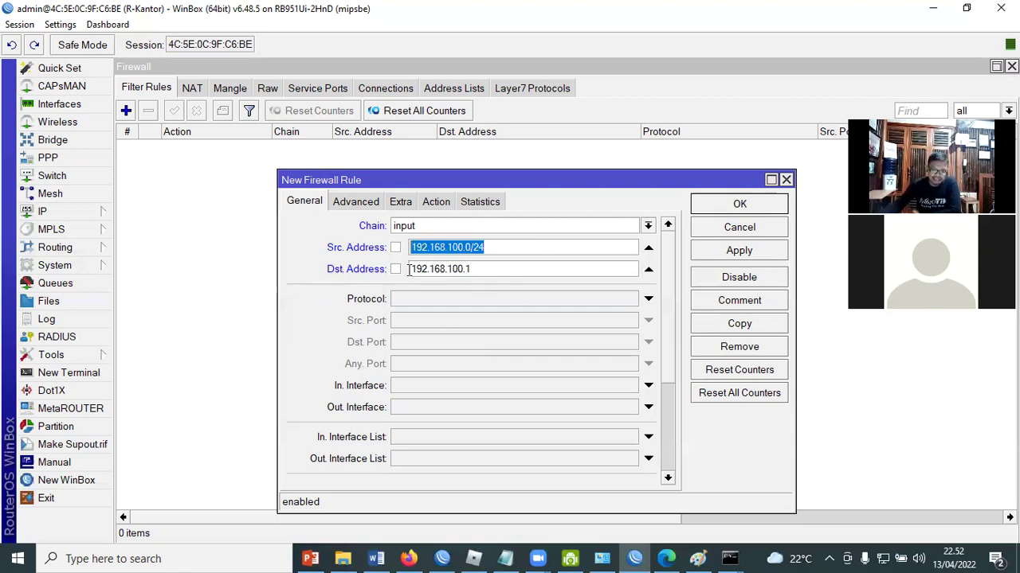
double_click(451, 271)
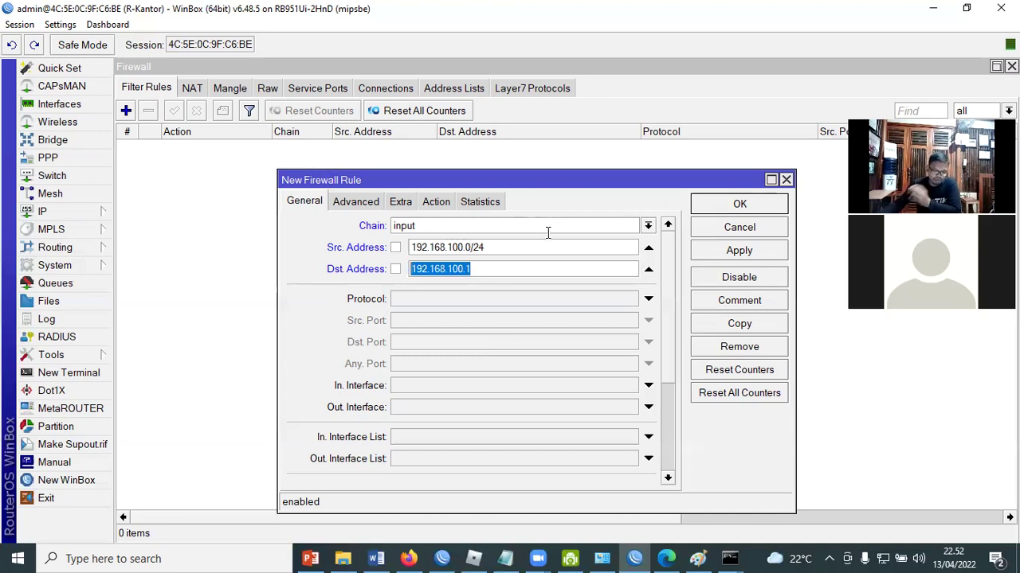
- Set the firewall rule's protocol to icmp
left_click(483, 307)
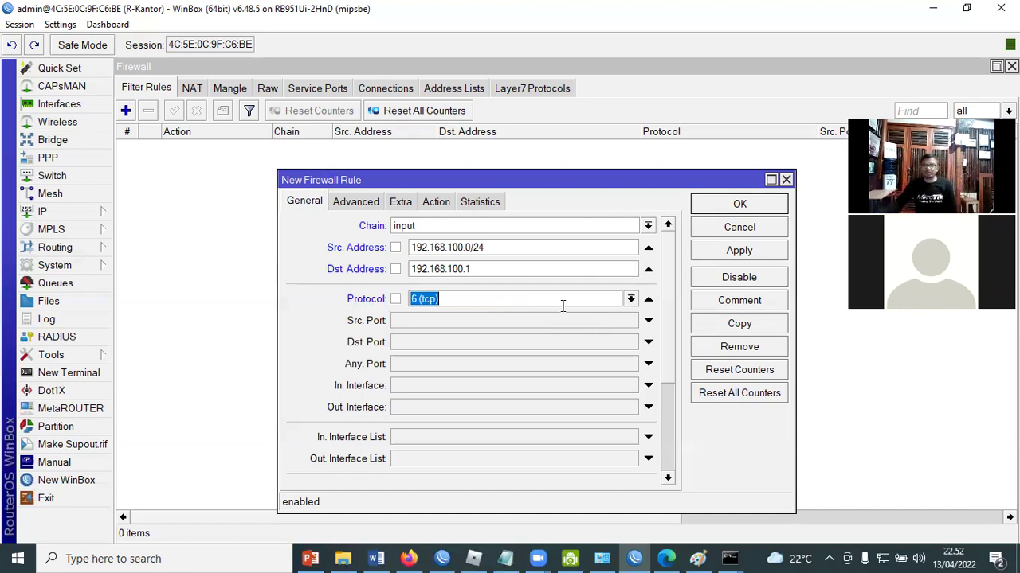
left_click(630, 300)
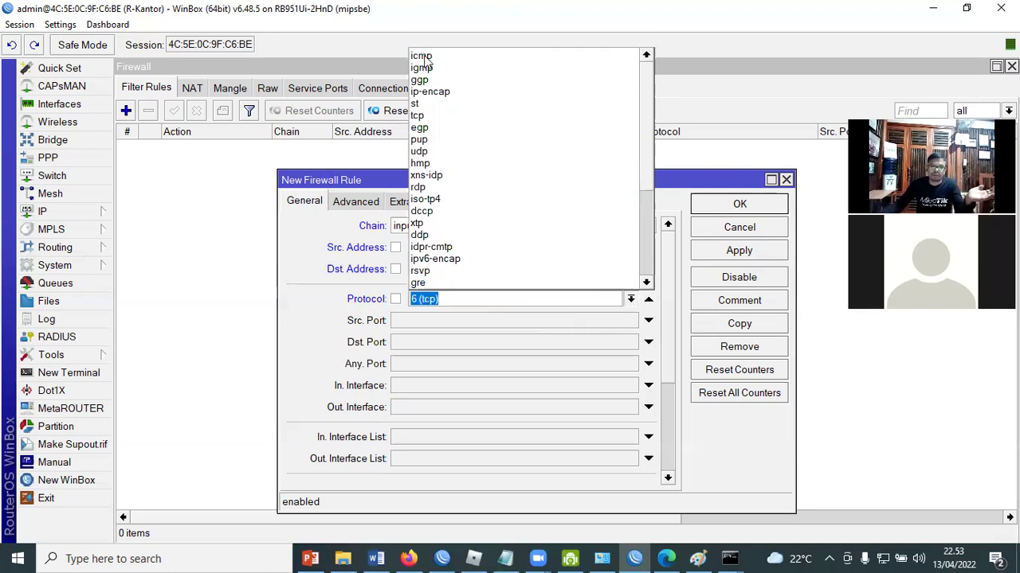
left_click(420, 56)
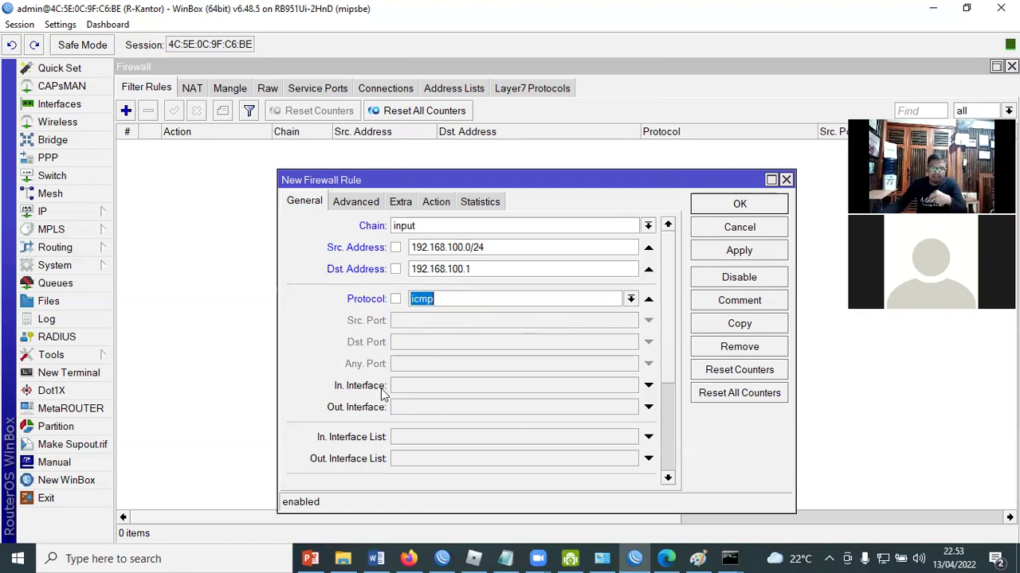
left_click(630, 386)
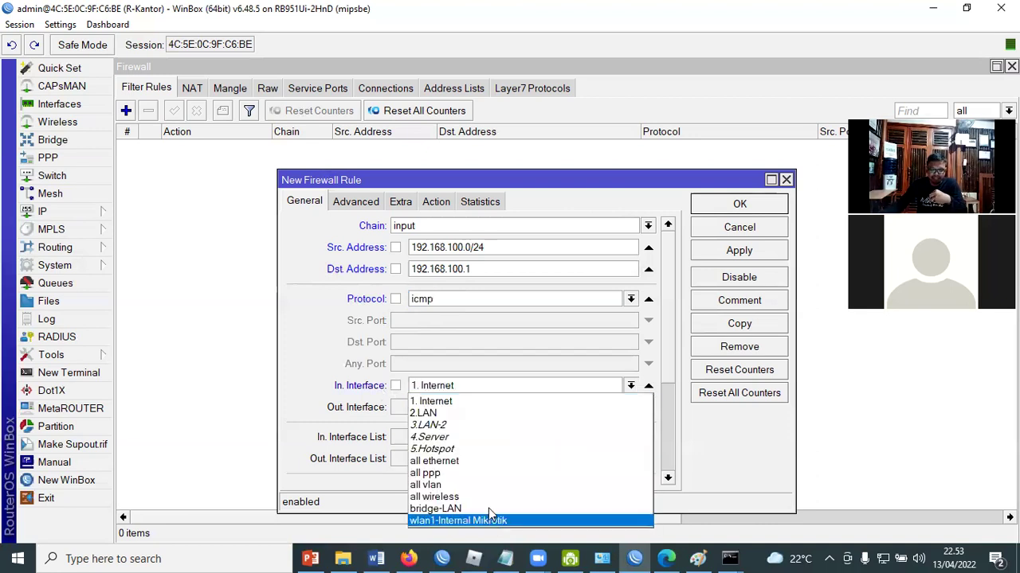
left_click(649, 388)
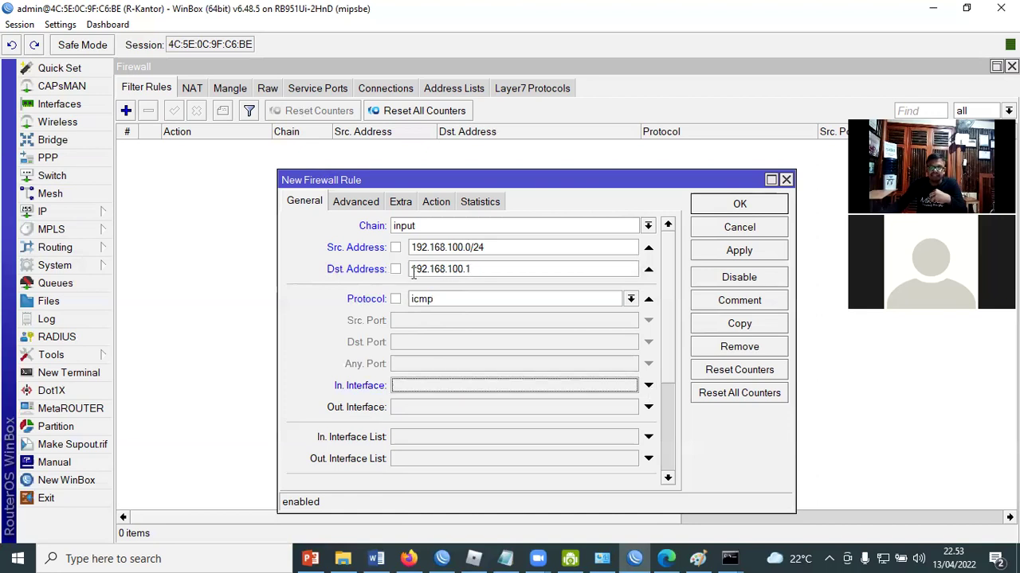
left_click_drag(413, 274, 496, 273)
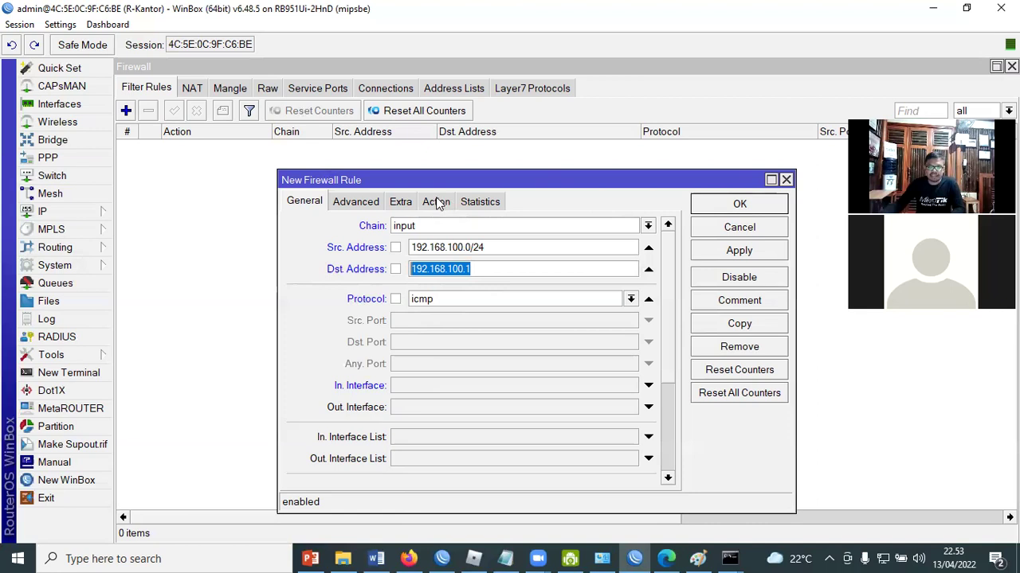
- Set the new firewall rule's action to drop
left_click(442, 227)
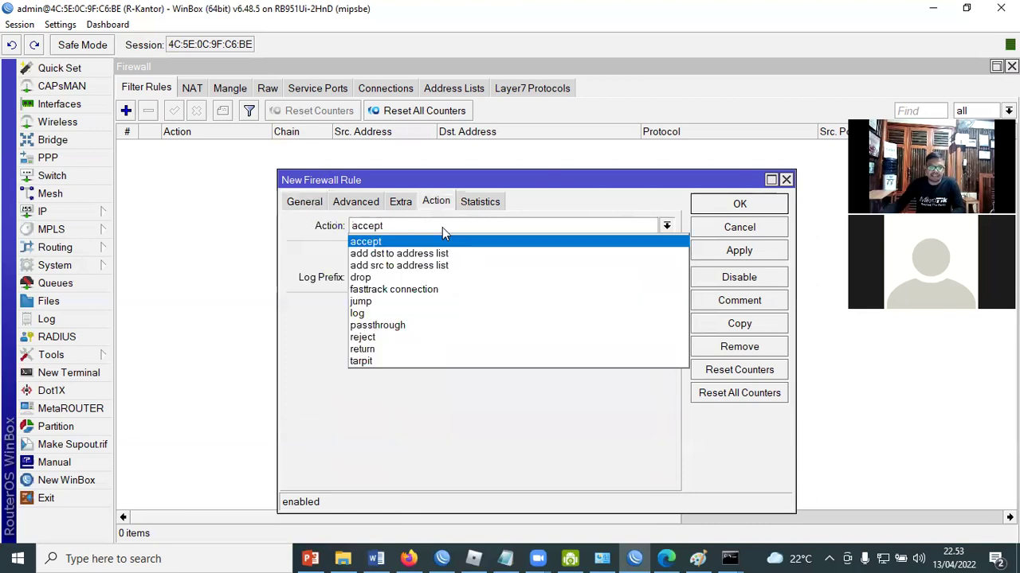
left_click(414, 277)
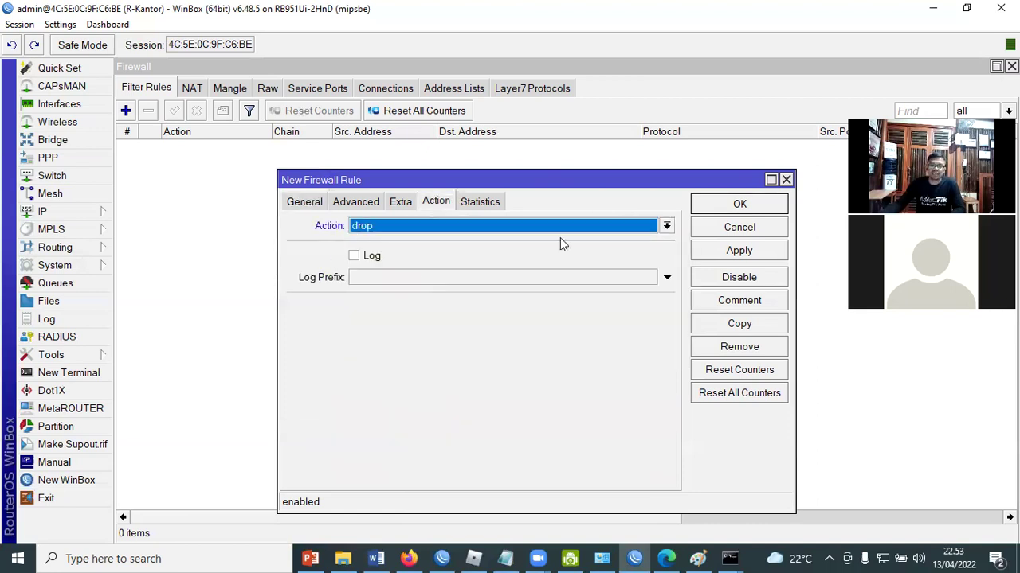
- Try reject as the rule's action and change it back to drop
left_click(666, 226)
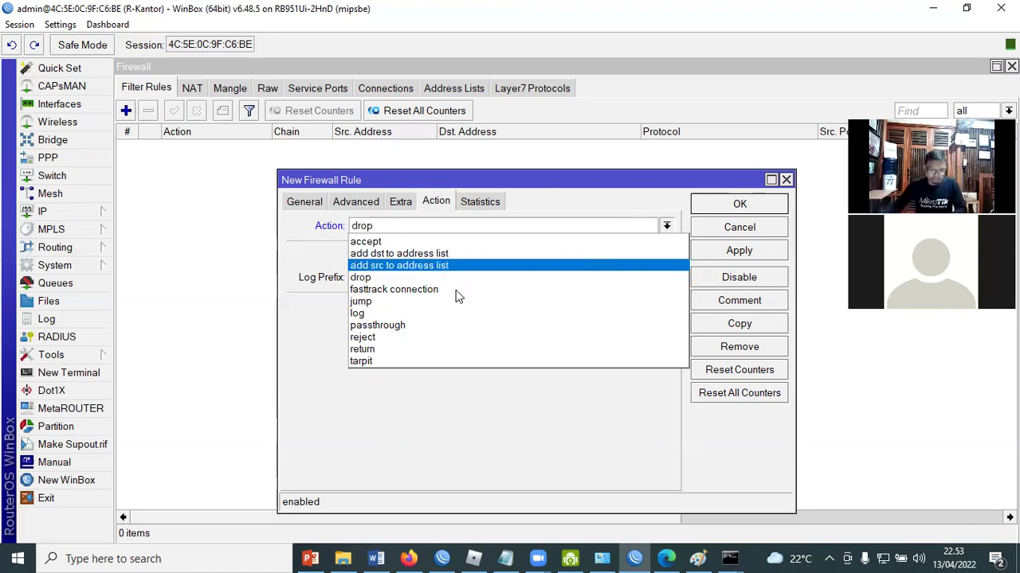
left_click(661, 229)
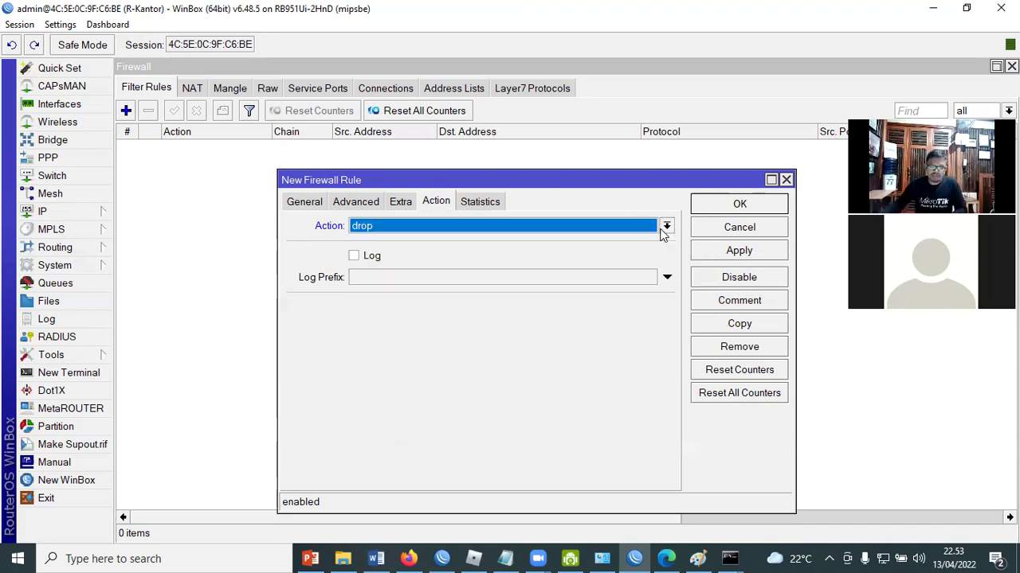
left_click(663, 228)
left_click(472, 337)
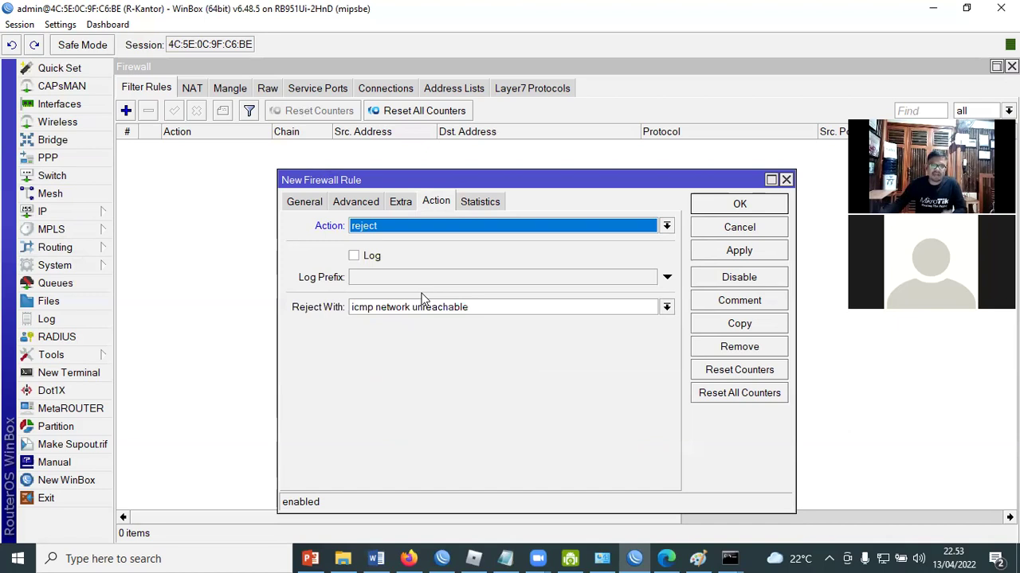
left_click(668, 228)
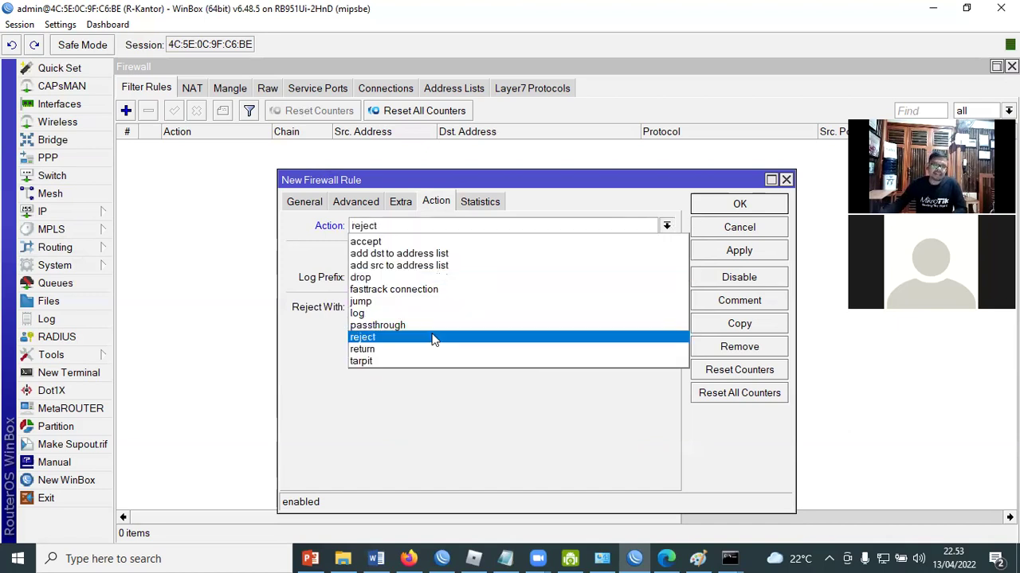
key("Return")
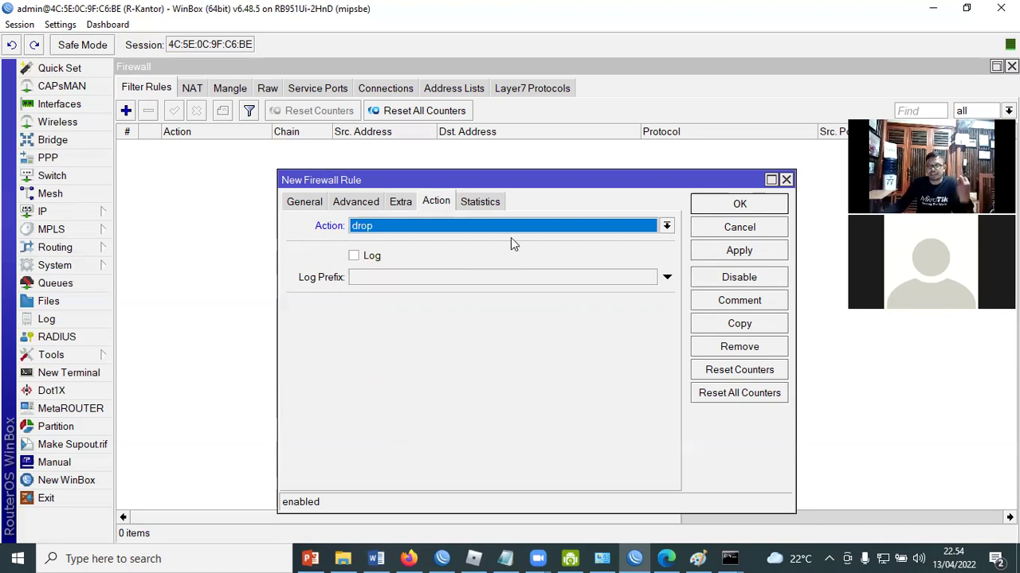
- Keep drop as the rule's action and save the new firewall rule
left_click(666, 226)
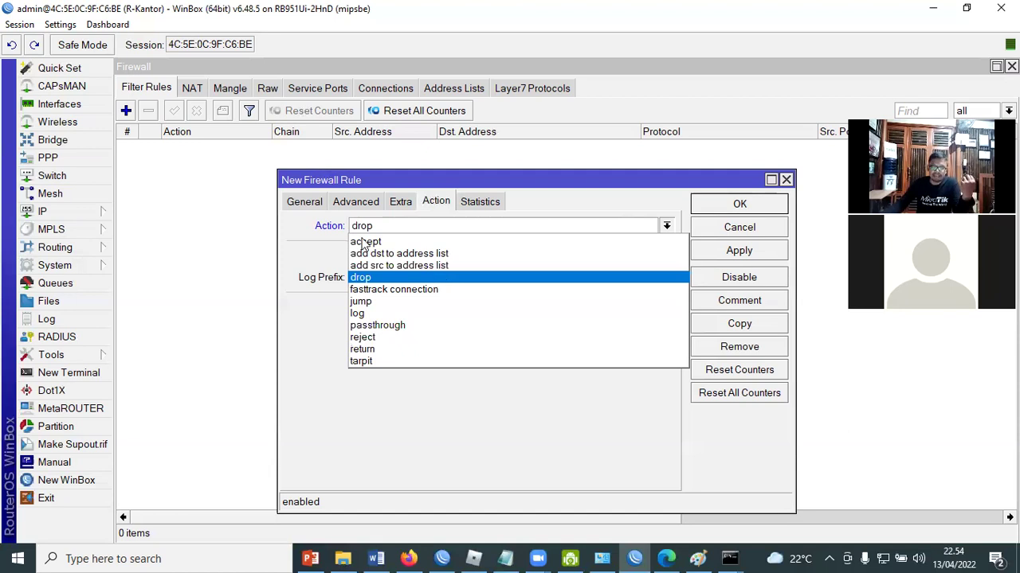
left_click(363, 278)
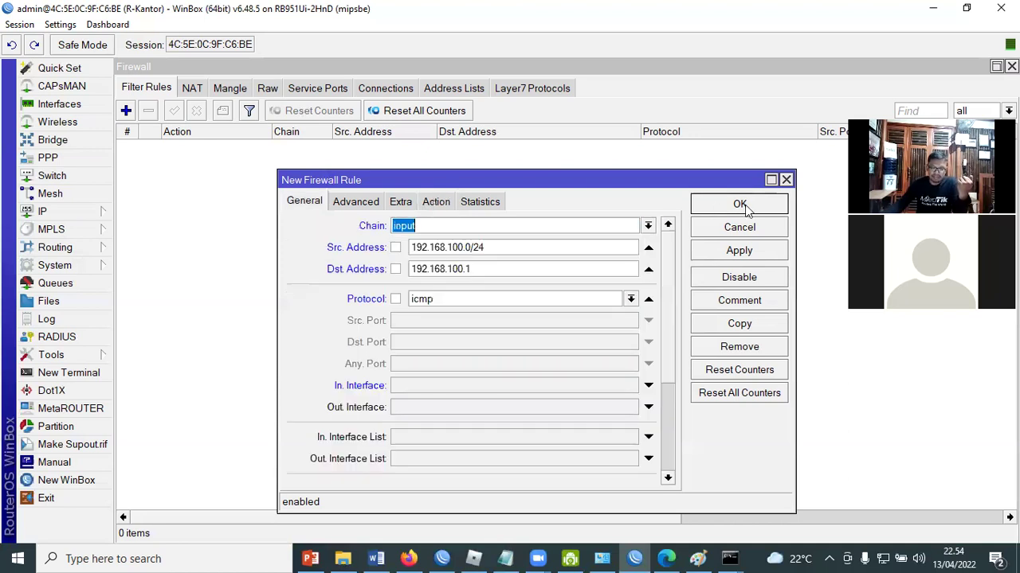
left_click(739, 205)
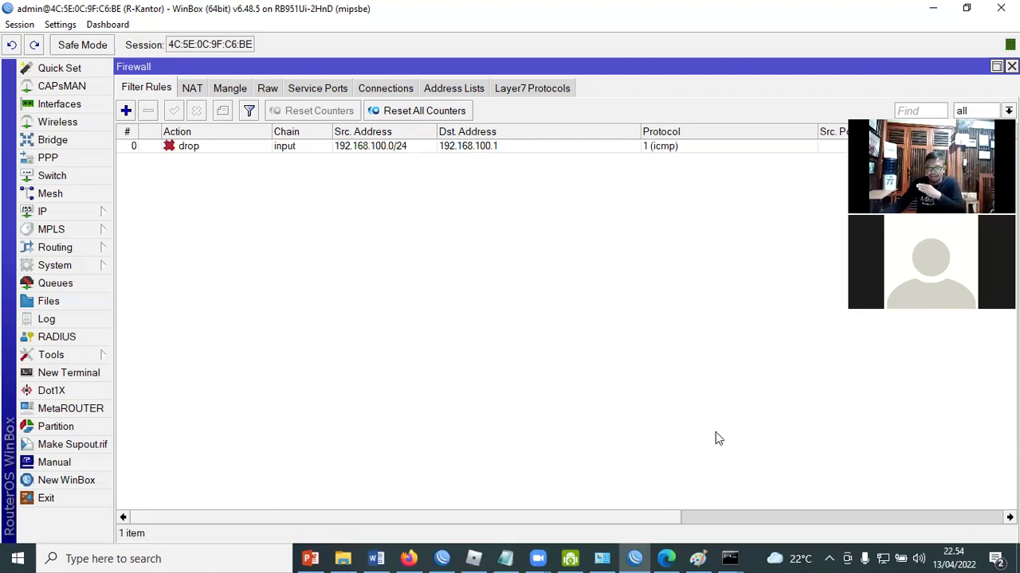
- Switch to Command Prompt, clear its screen and ping google.com
left_click(728, 558)
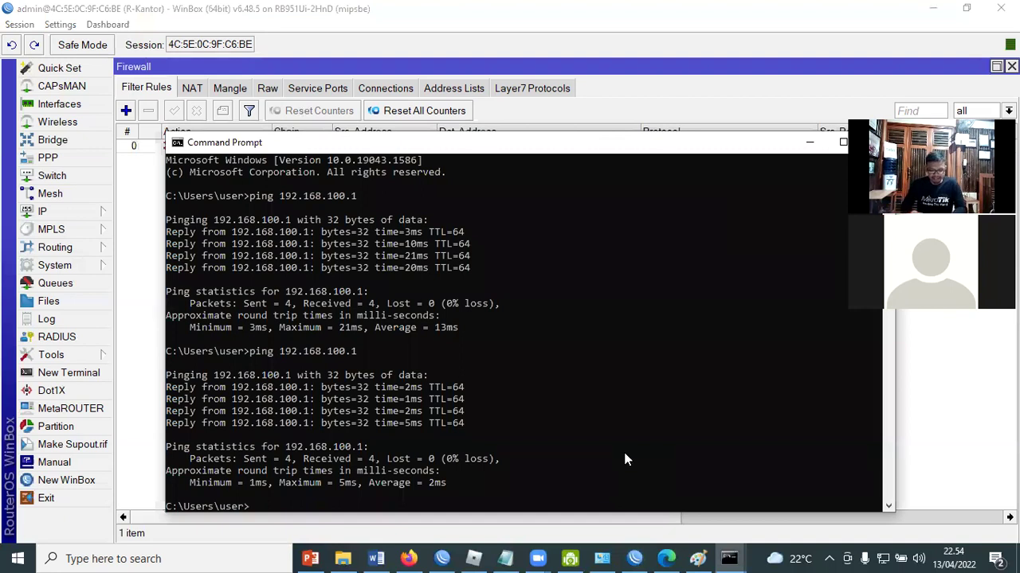
type("cls")
key("Return")
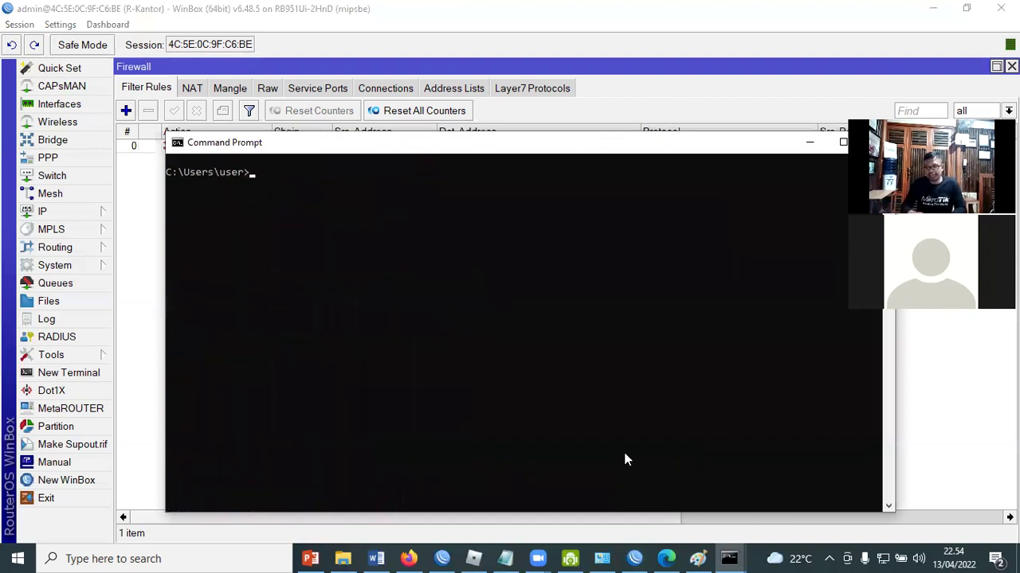
type("ping ")
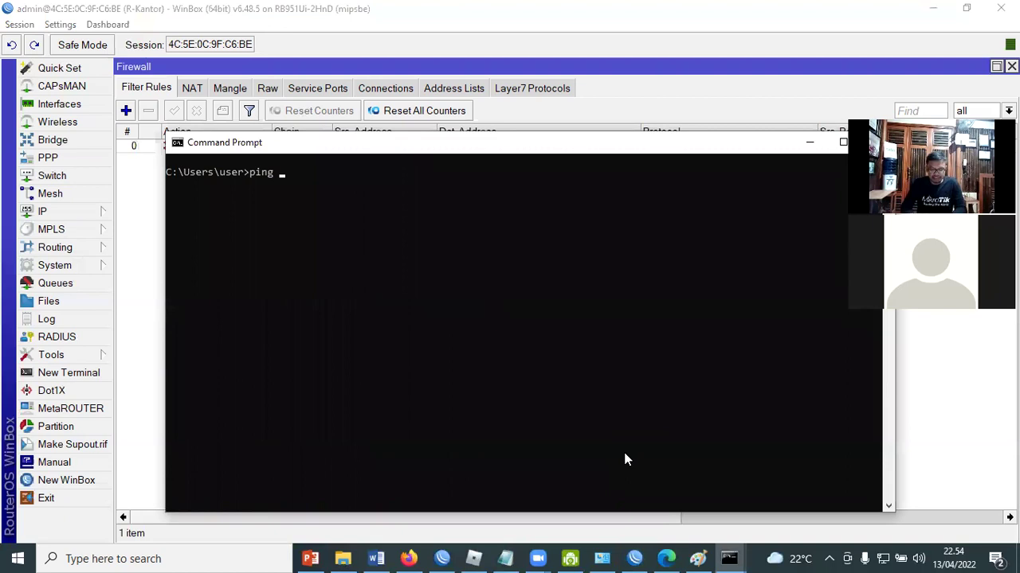
type("googl")
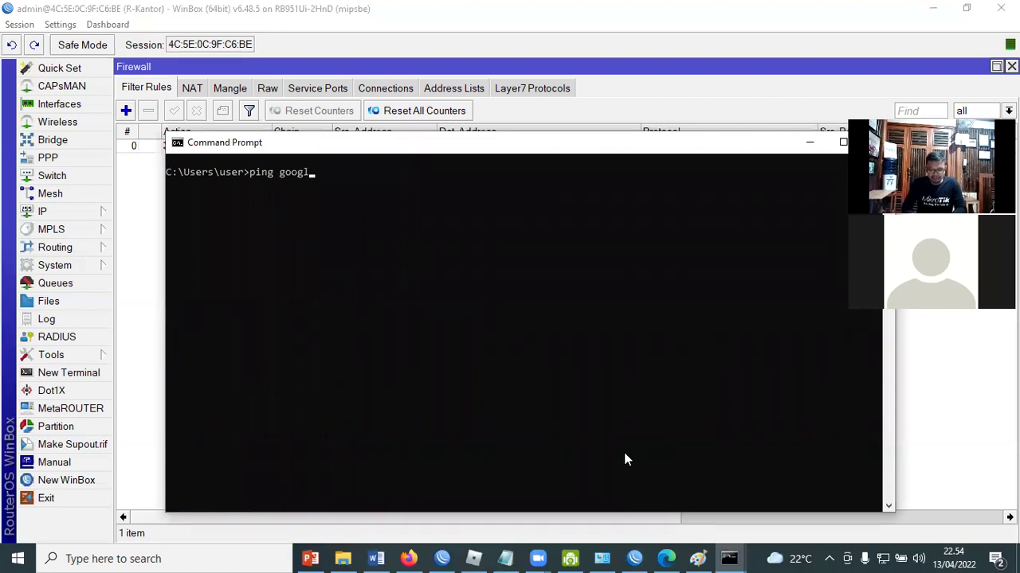
type("e.com")
key("Return")
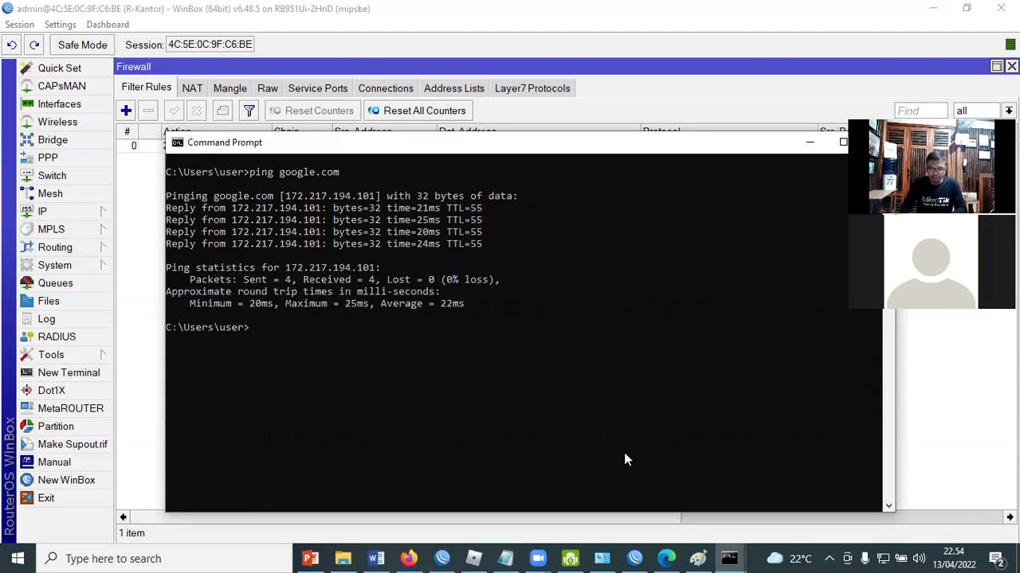
- Ping the router at 192.168.100.1 to test the ICMP drop rule
type("ing ")
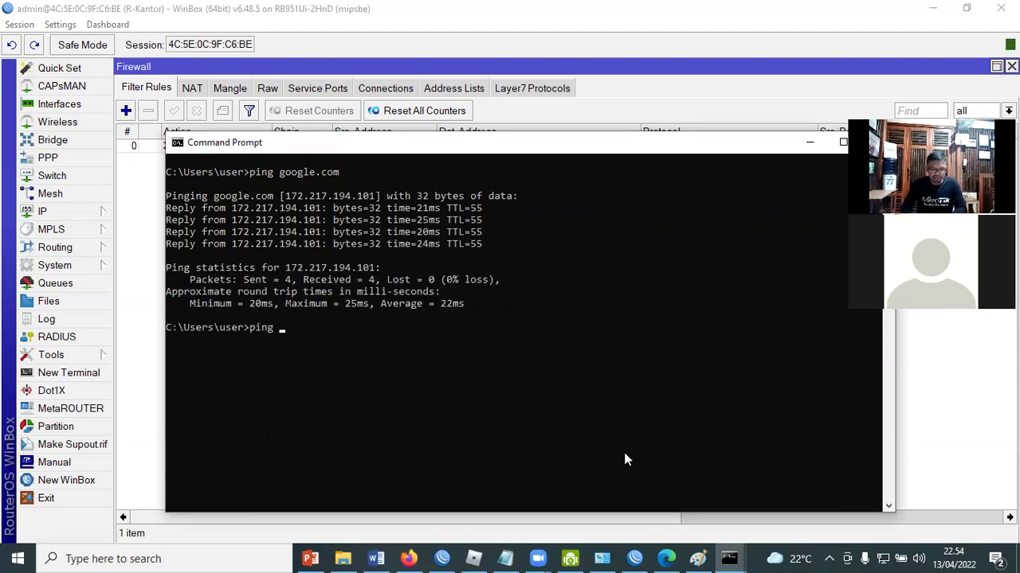
type("192")
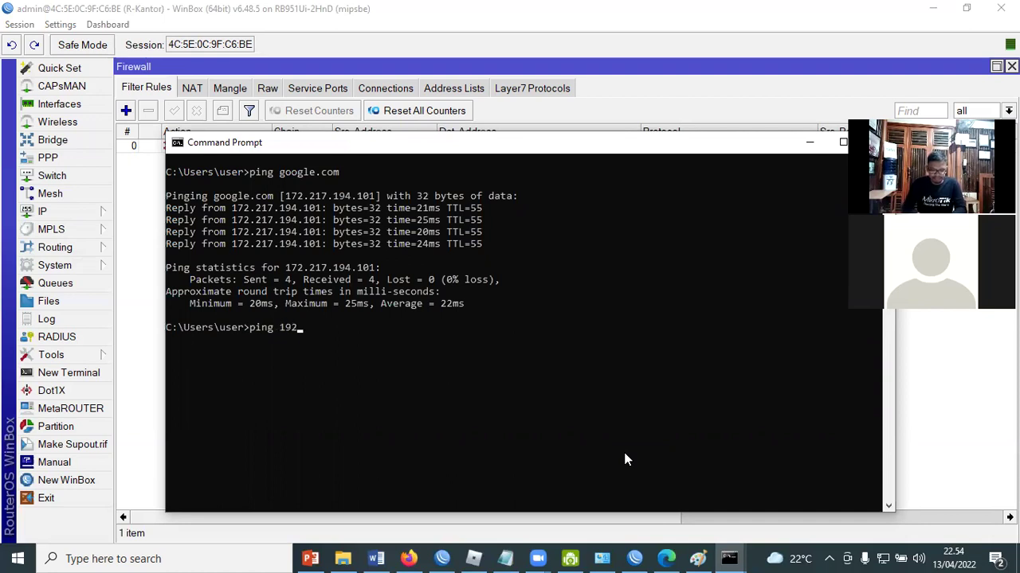
type(".168.100")
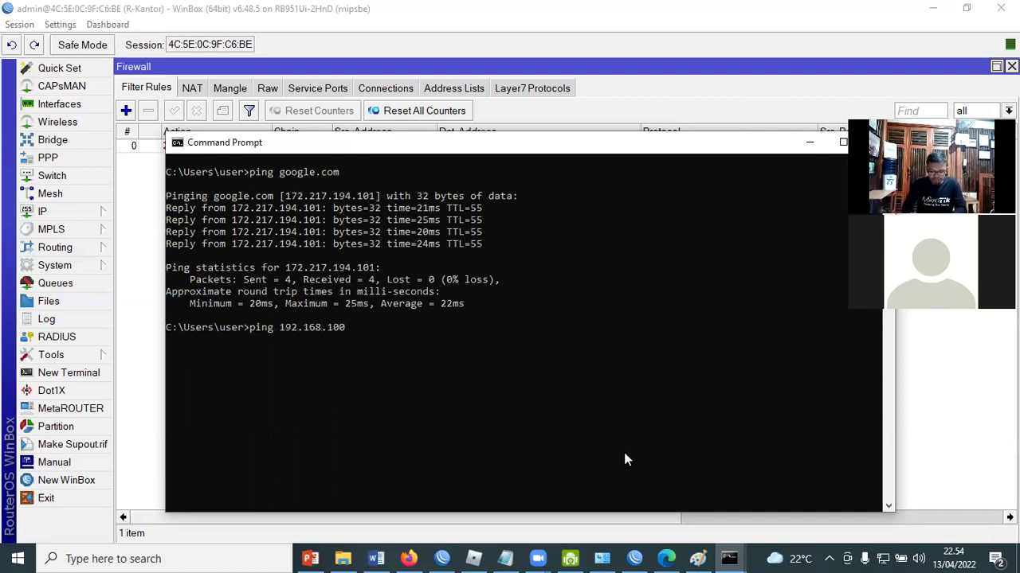
type(".1")
key("Return")
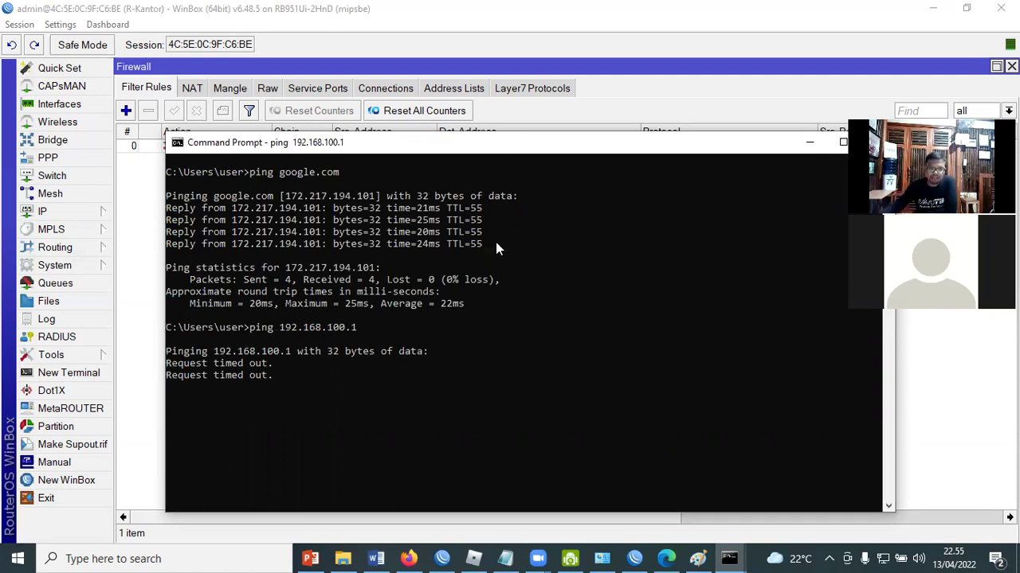
- Return to WinBox, restore the firewall window to its smaller size and examine the drop rule's byte and packet counters
key("super+Down")
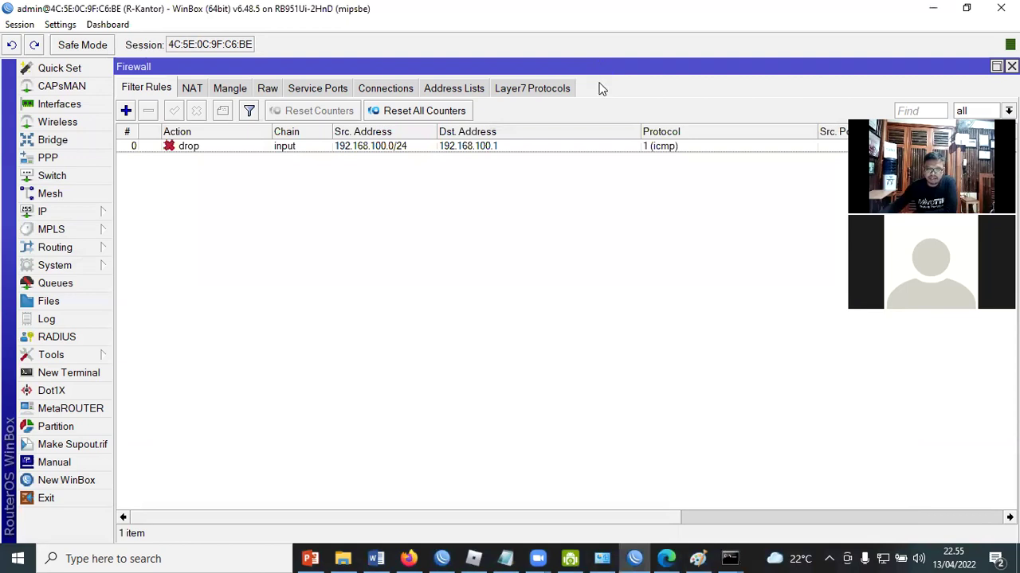
left_click(996, 66)
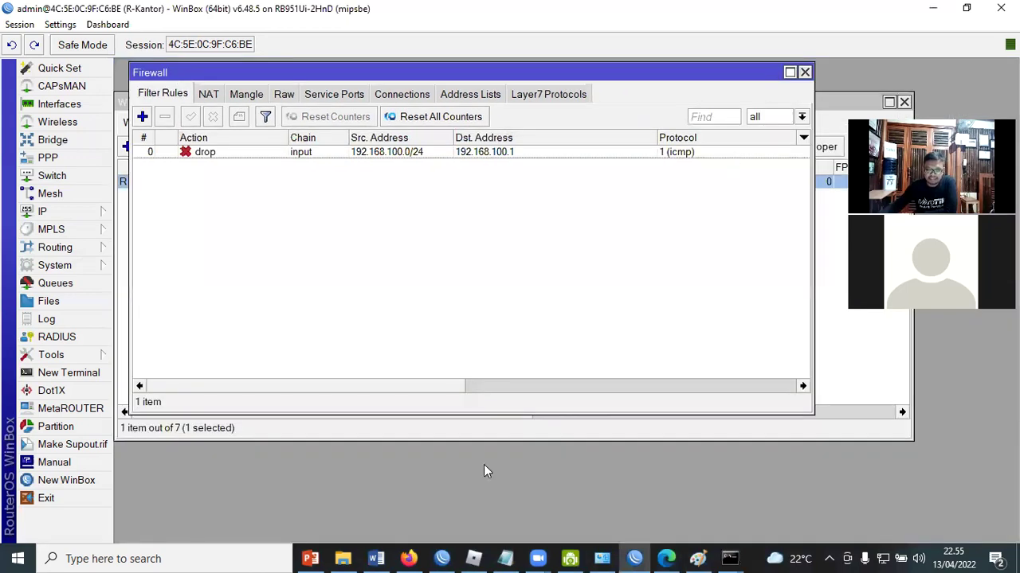
left_click(747, 391)
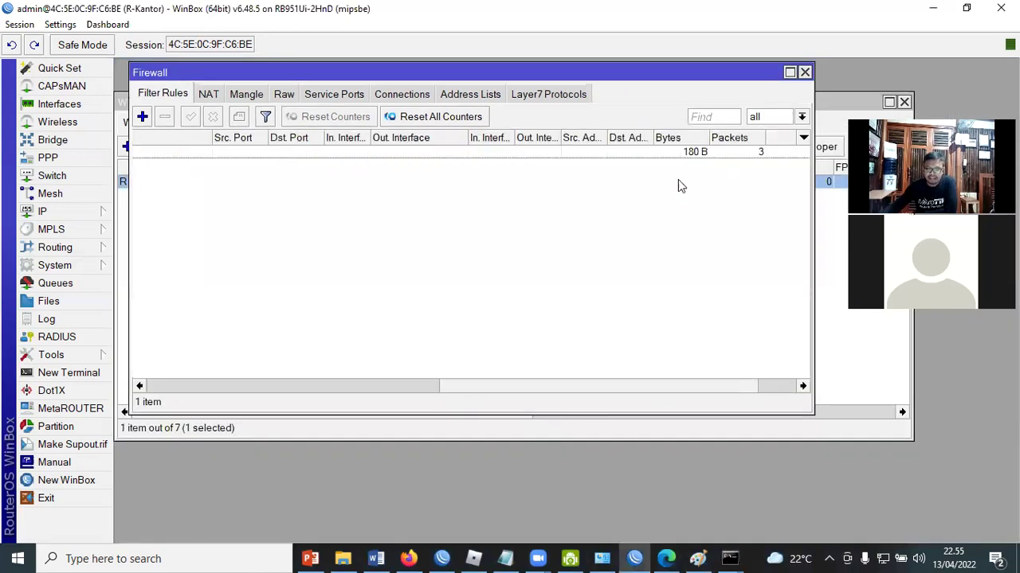
scroll(677, 182, "right", 1)
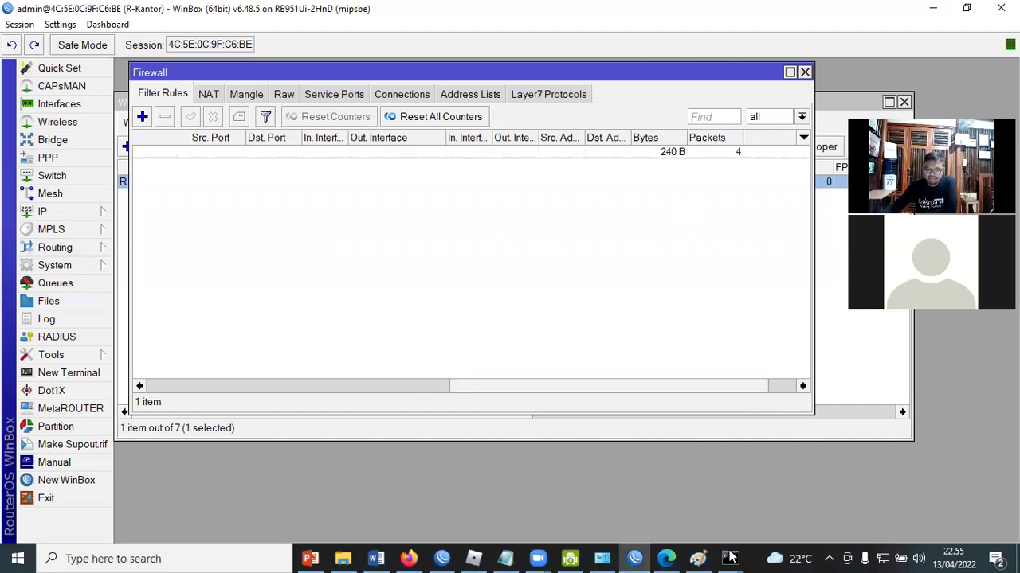
- Bring up Command Prompt over the firewall window to review both ping results, and return to WinBox
mouse_move(731, 557)
left_click(786, 502)
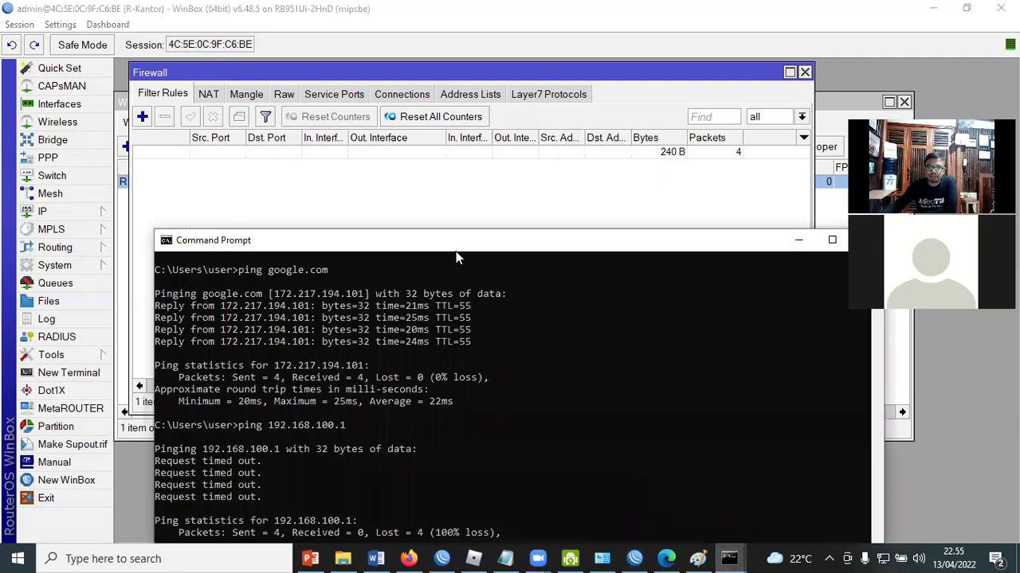
left_click_drag(510, 230, 630, 192)
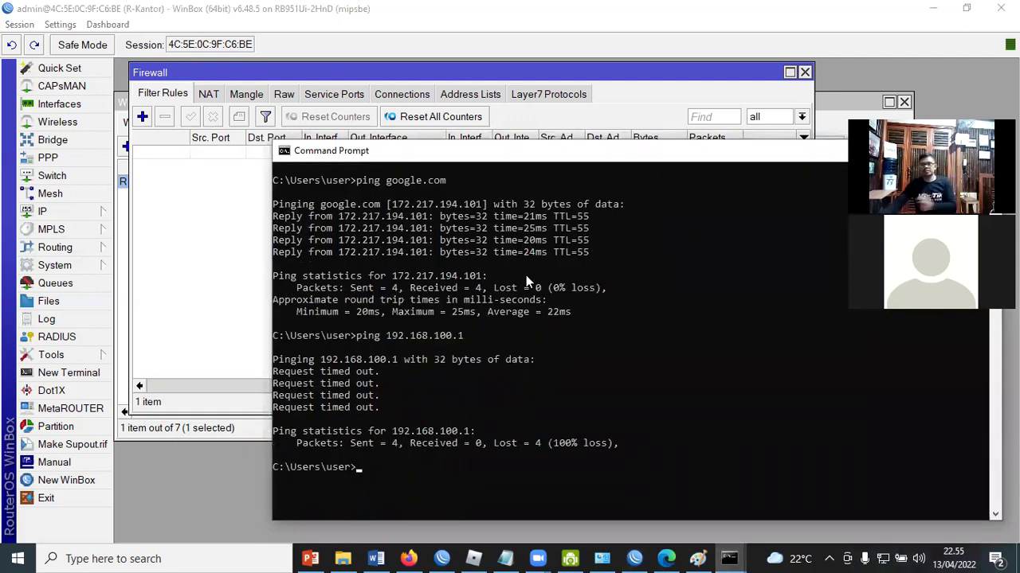
left_click(247, 231)
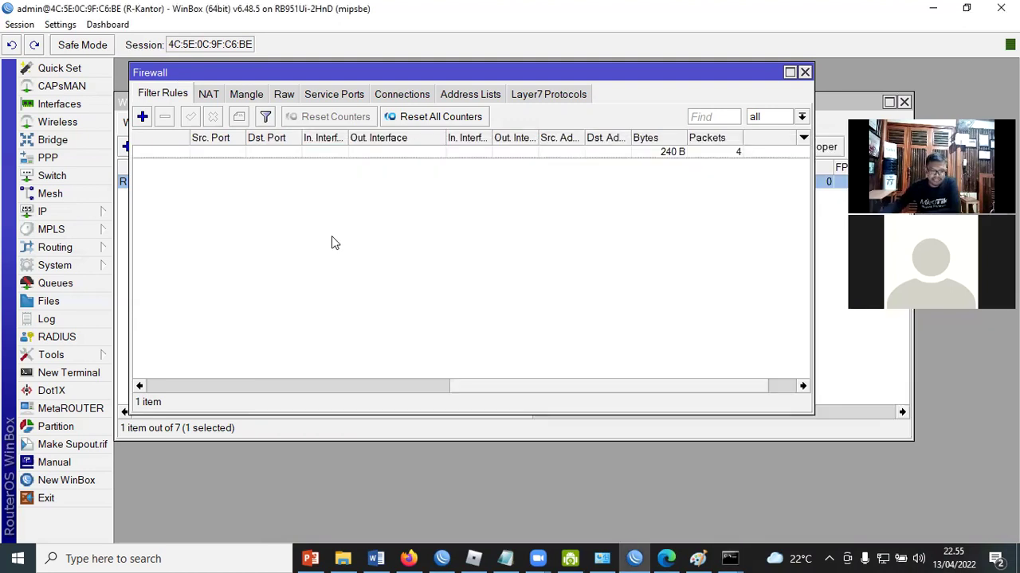
left_click(124, 181)
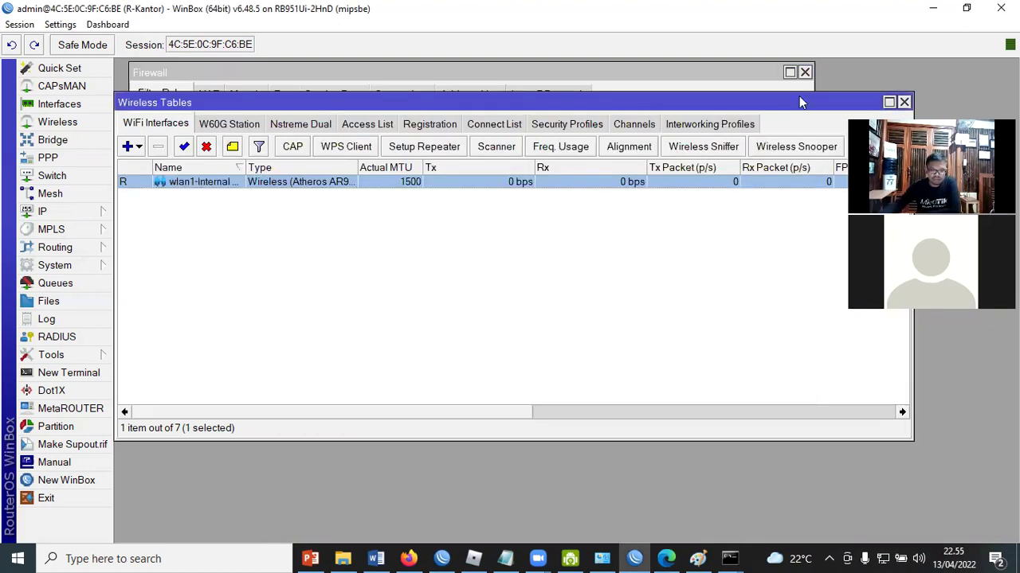
double_click(199, 182)
left_click(794, 93)
left_click(277, 76)
- Open the ICMP drop rule to review its chain, source address, destination address and protocol, and close it
double_click(267, 156)
left_click_drag(484, 246, 404, 244)
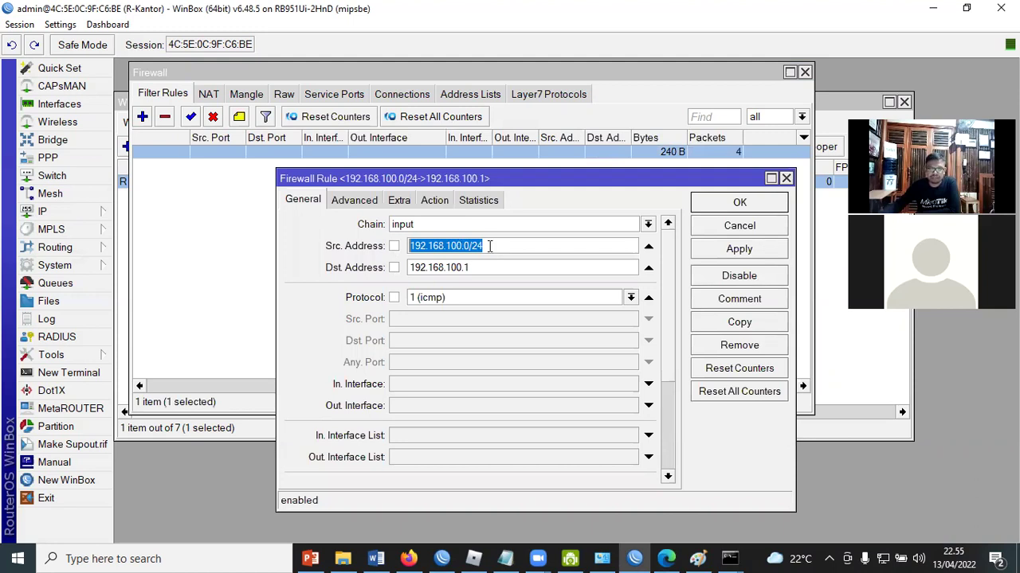
left_click(741, 205)
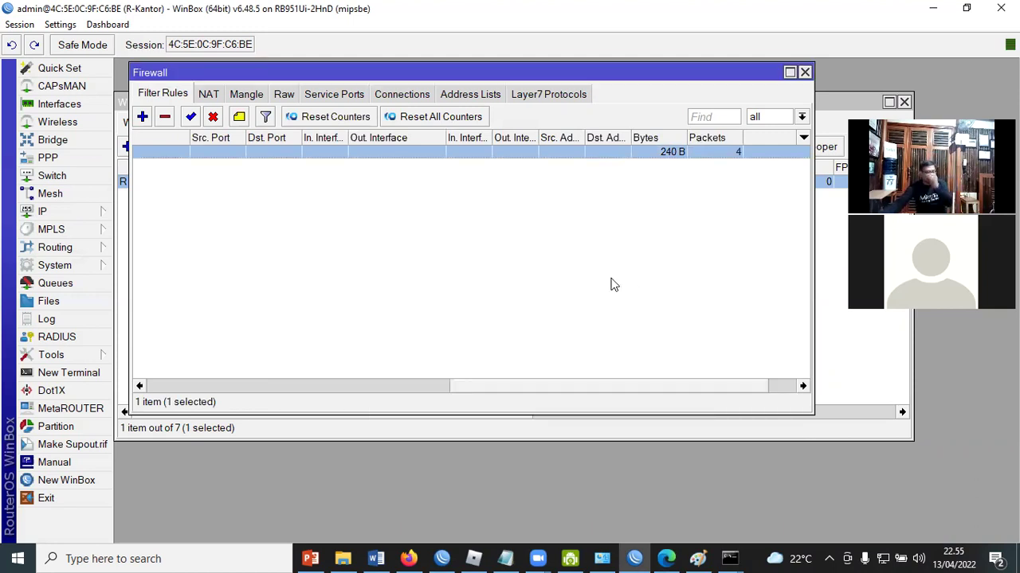
double_click(289, 153)
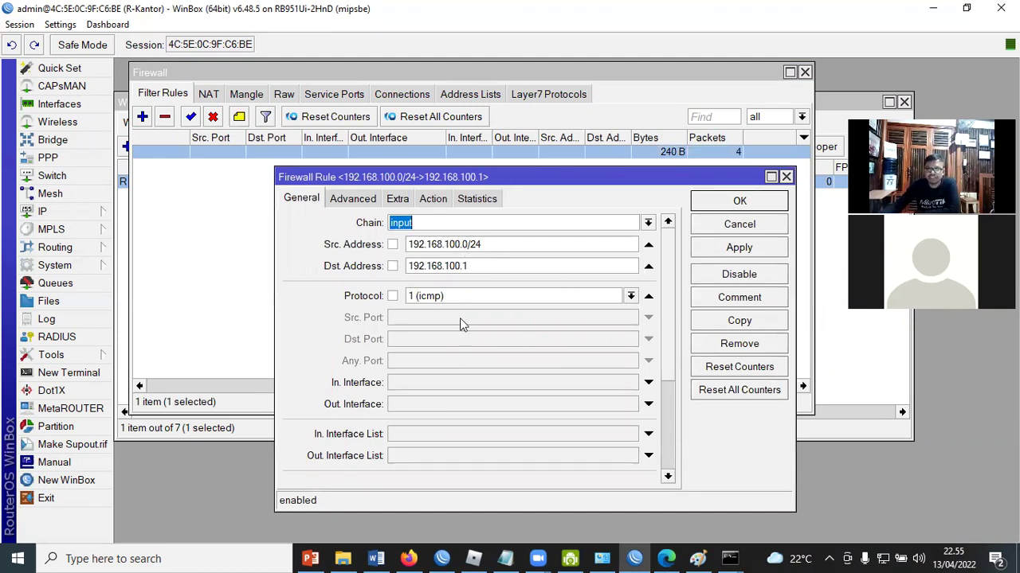
left_click(758, 203)
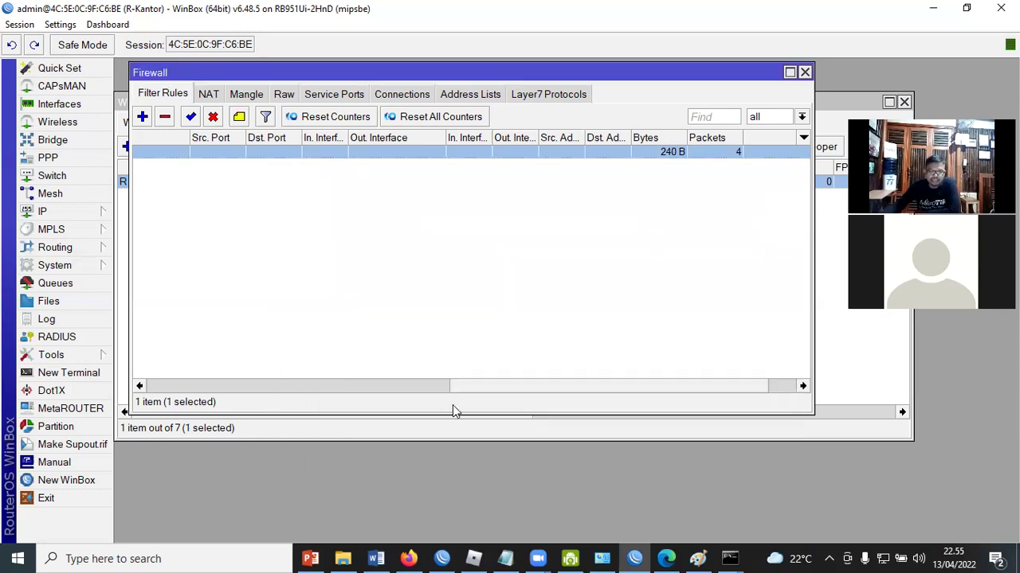
left_click_drag(486, 389, 158, 422)
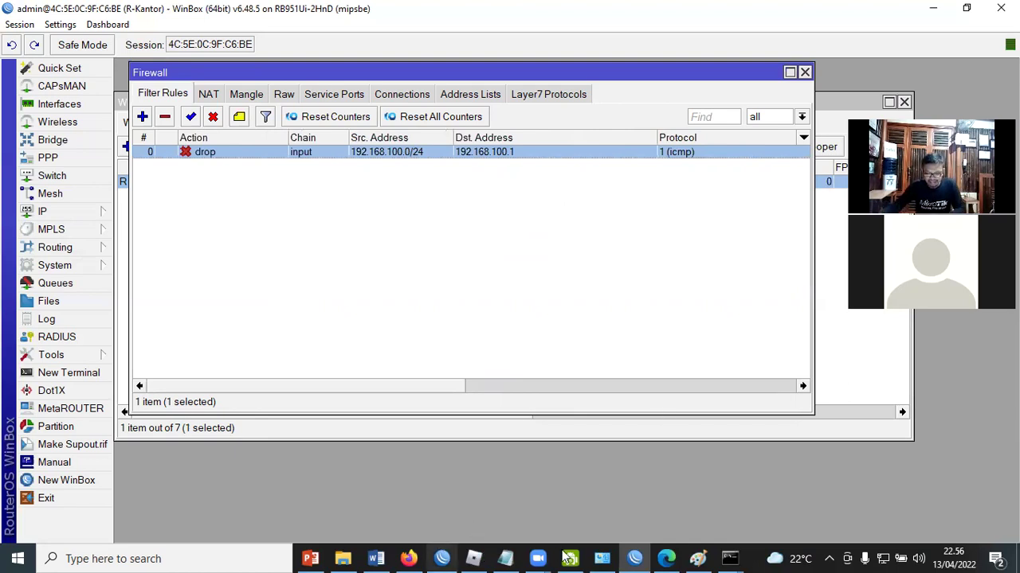
- Switch to the Modul Firewall Mikrotik PDF in Edge and read the LAB 1 case study on page 6
left_click(667, 558)
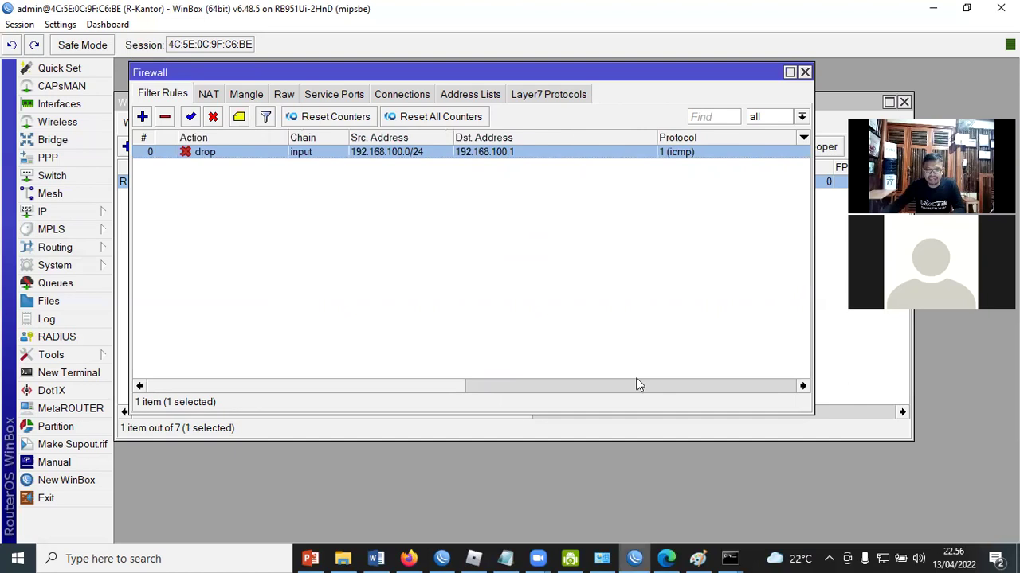
scroll(644, 362, "down", 10)
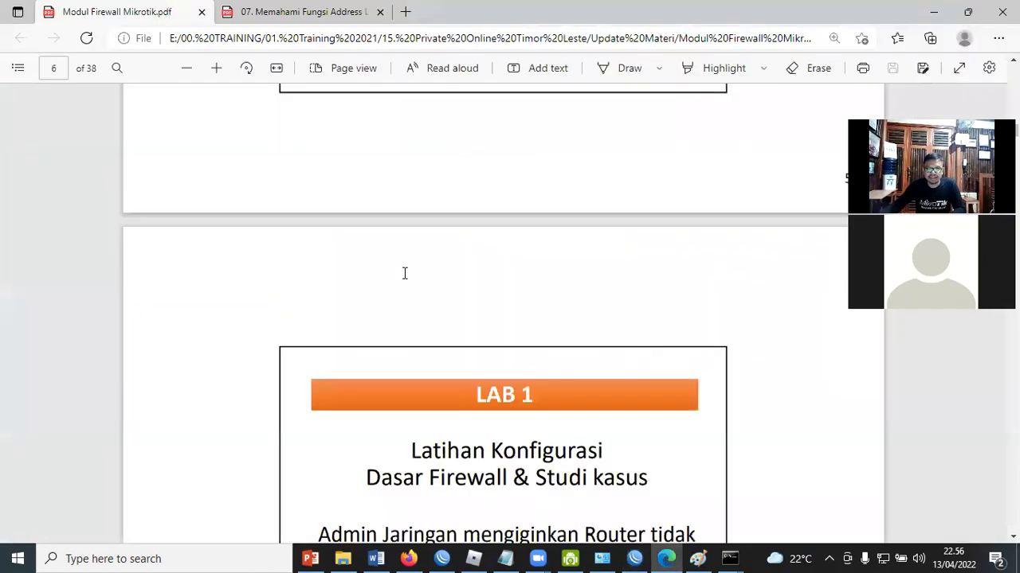
scroll(405, 273, "down", 4)
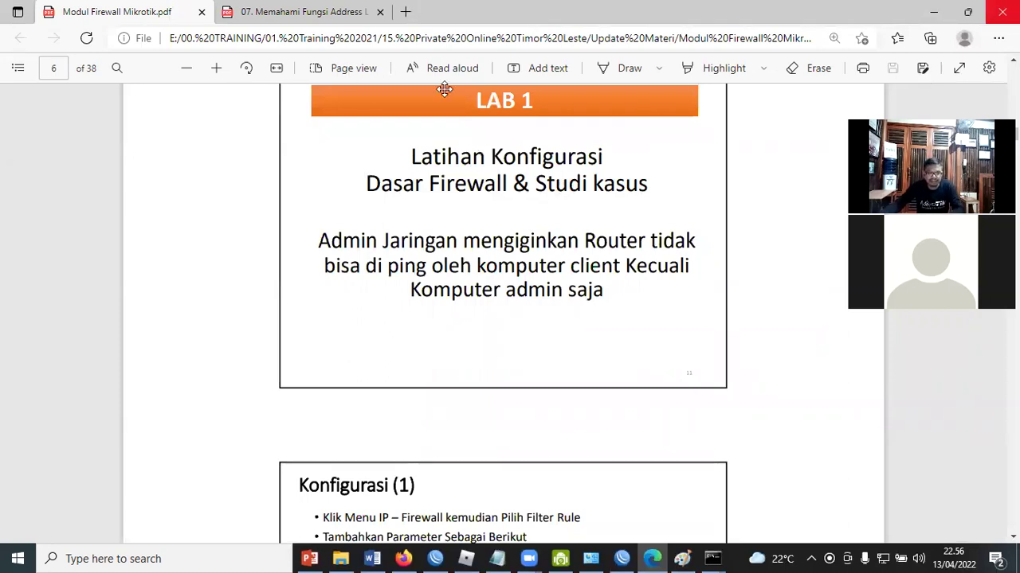
- Return to WinBox and start a new firewall filter rule with chain input and source address 192.168.100.254
key("alt+Tab")
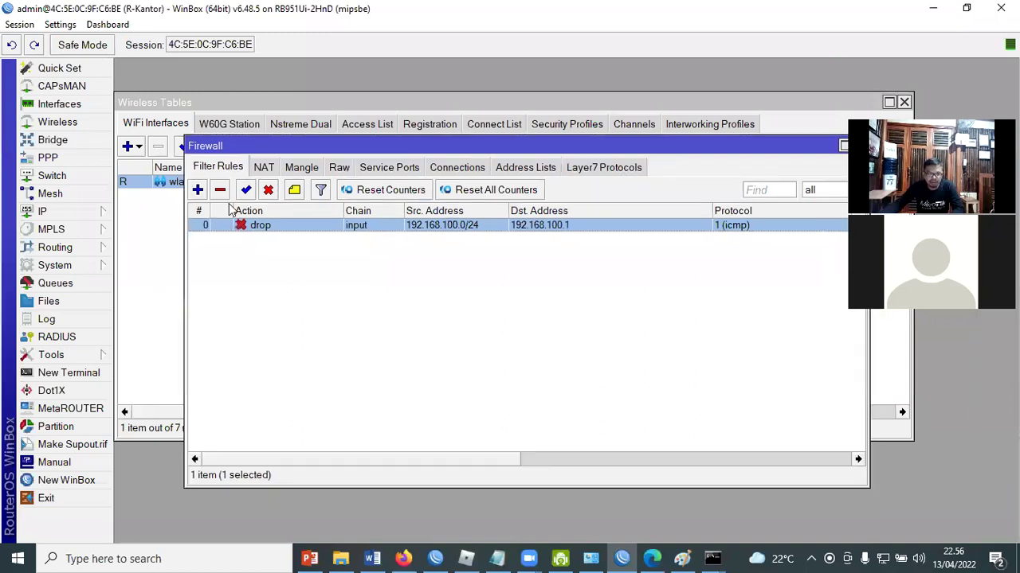
left_click(198, 190)
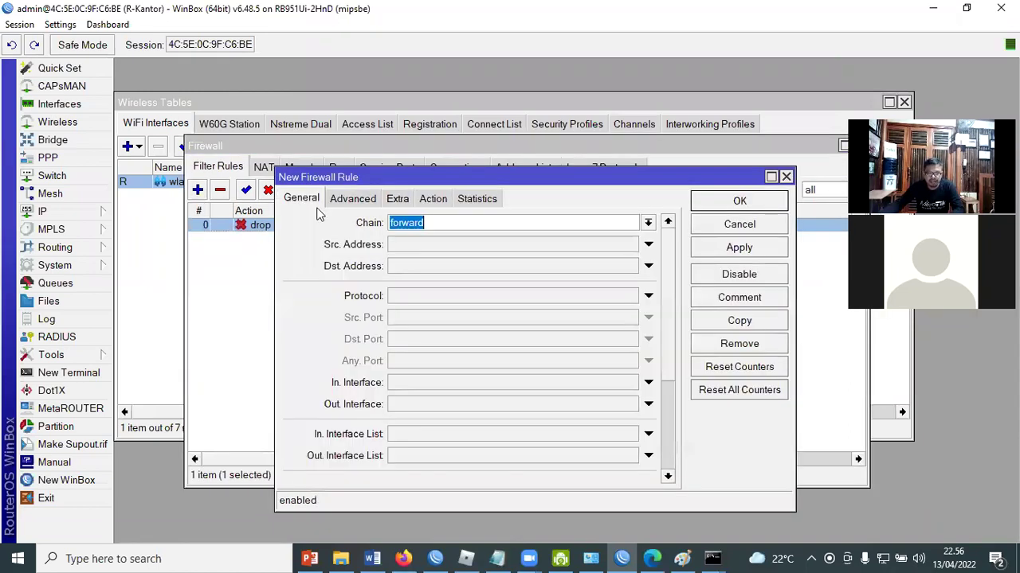
key("alt+Down")
left_click(471, 251)
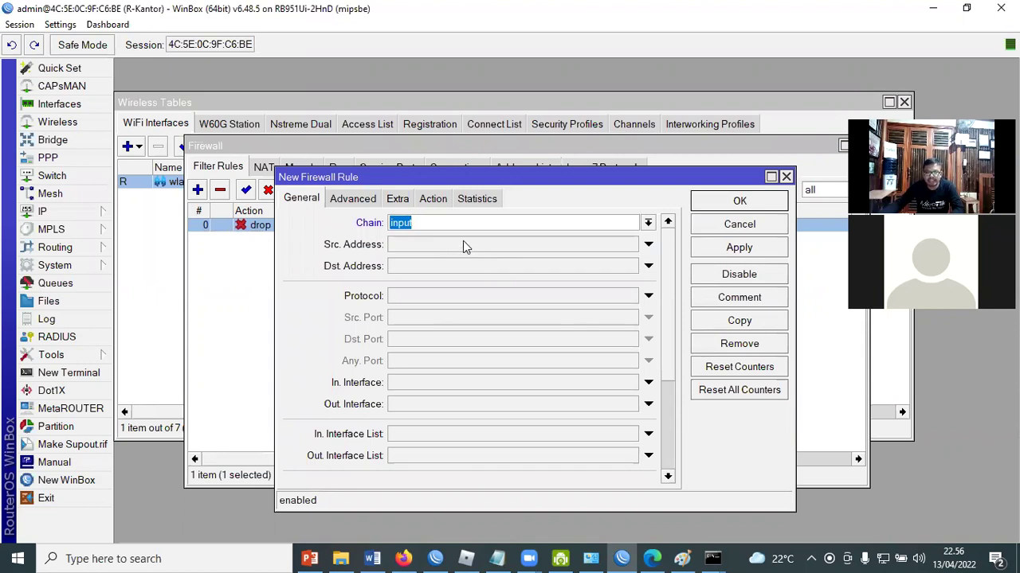
left_click(518, 244)
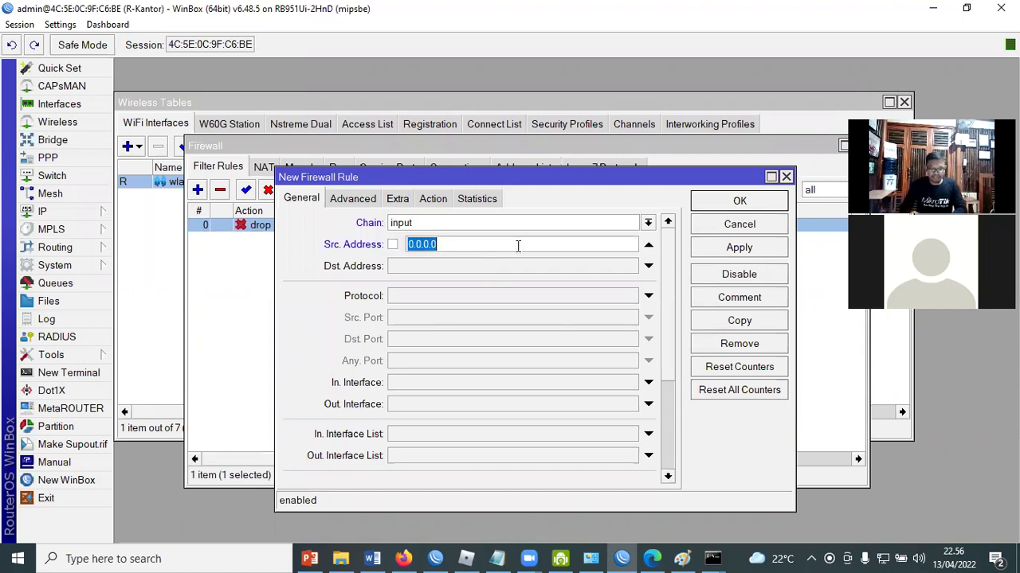
type("192.168.100.254")
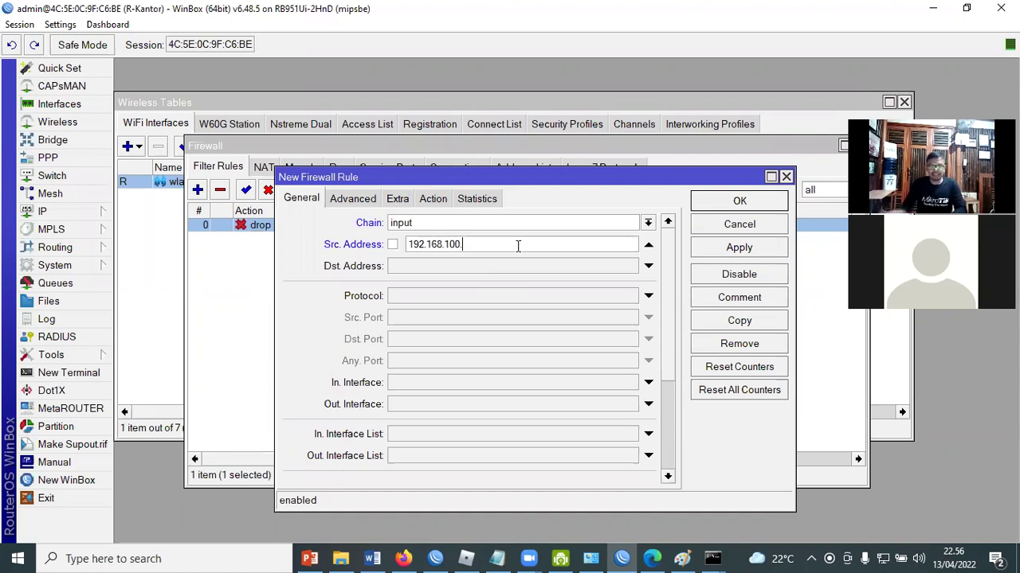
- Set the new rule's destination address to 192.168.100.1 and its protocol to icmp
left_click(462, 266)
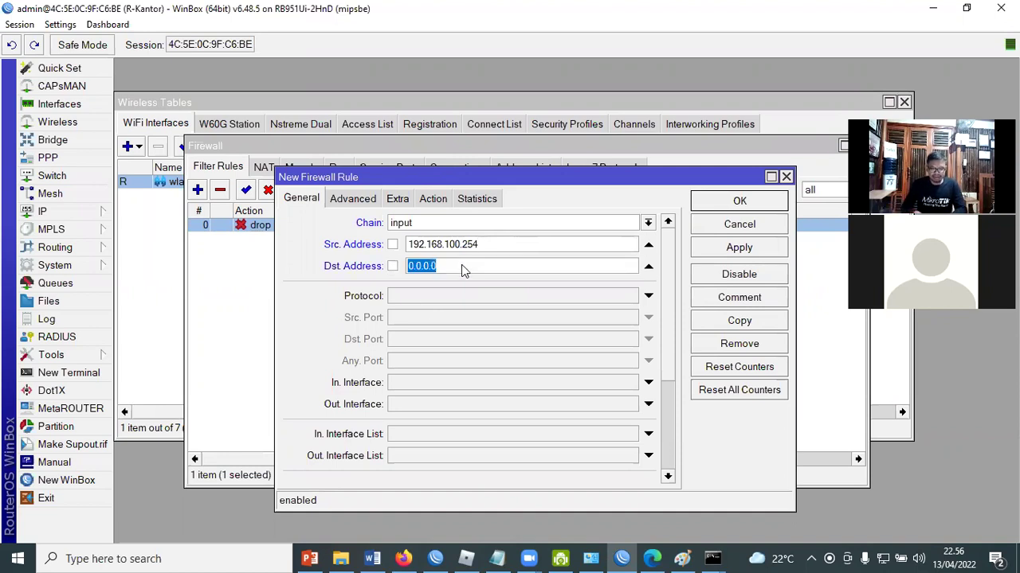
type("192.168")
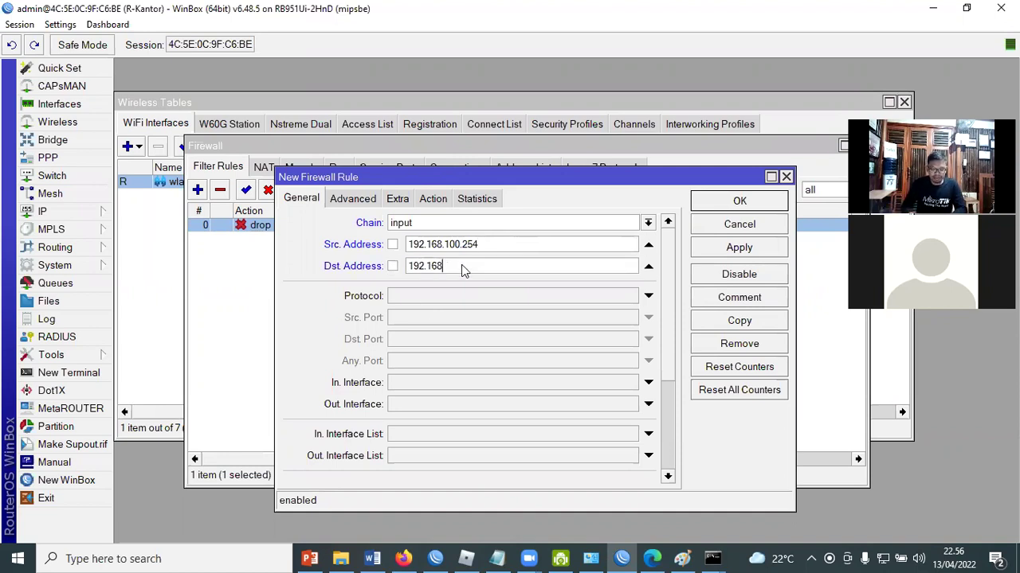
type(".100.1")
left_click(451, 295)
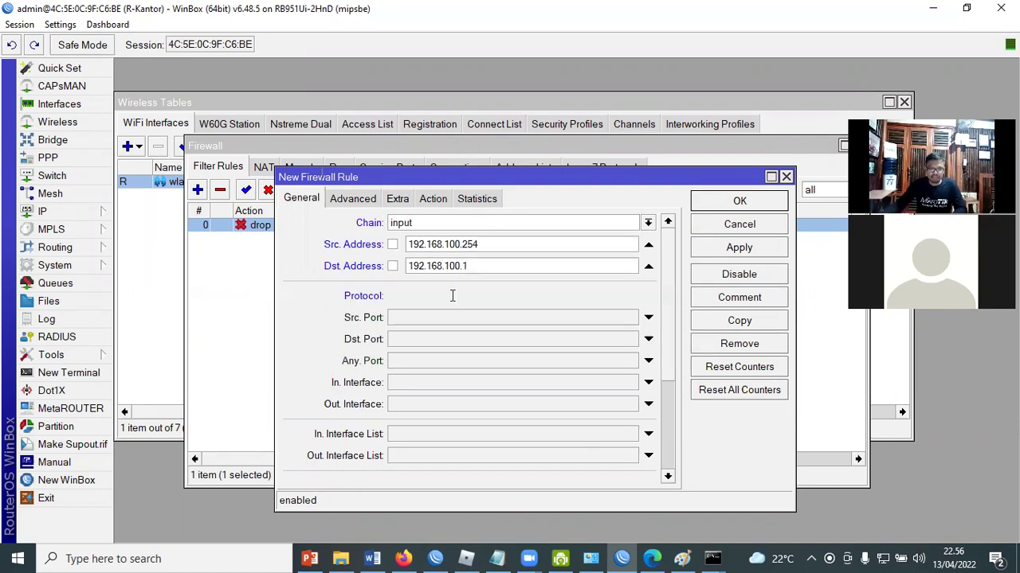
left_click(630, 296)
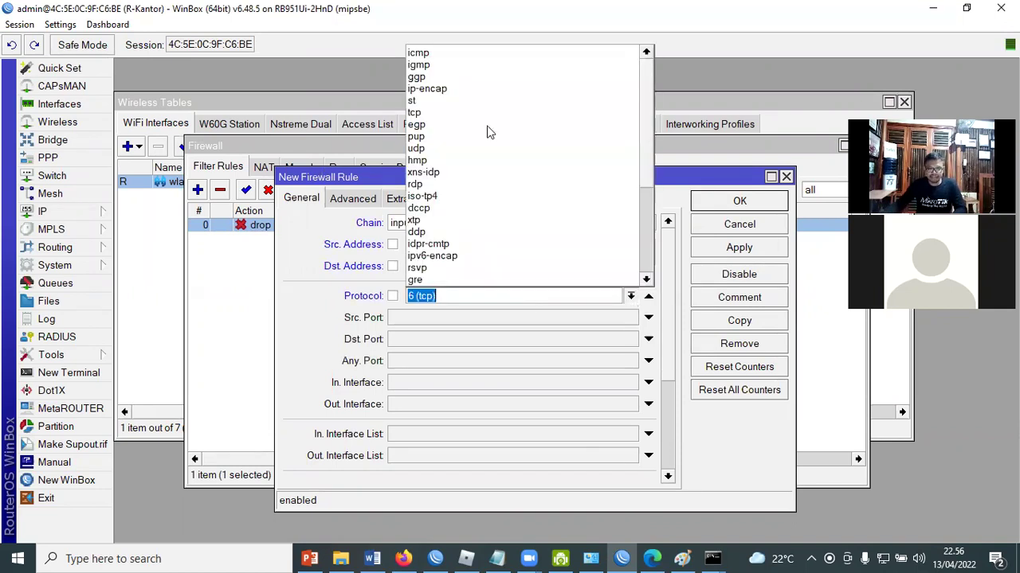
key("Return")
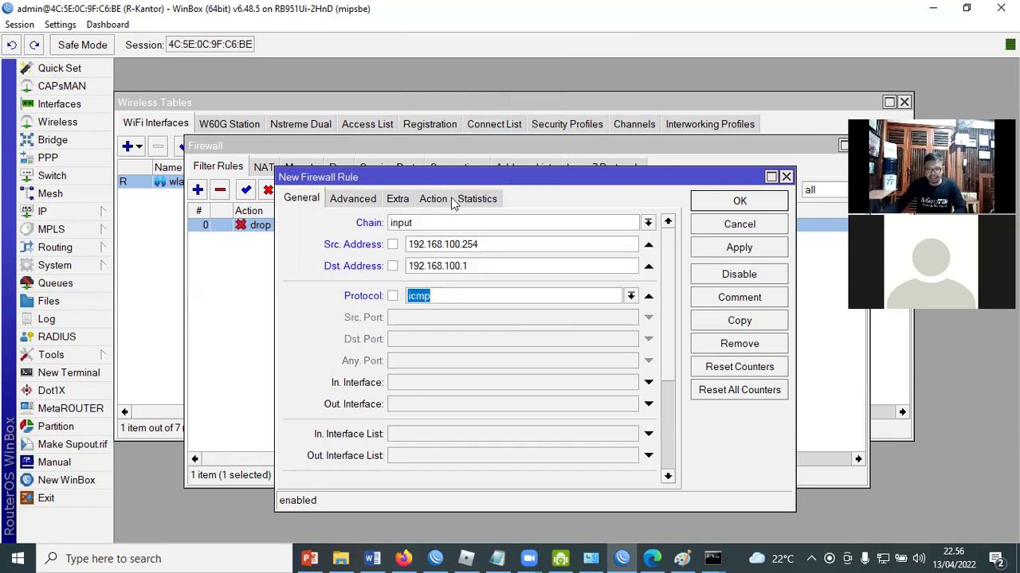
- Choose accept as the new rule's action, recheck its general settings, and apply and save the rule
left_click(434, 199)
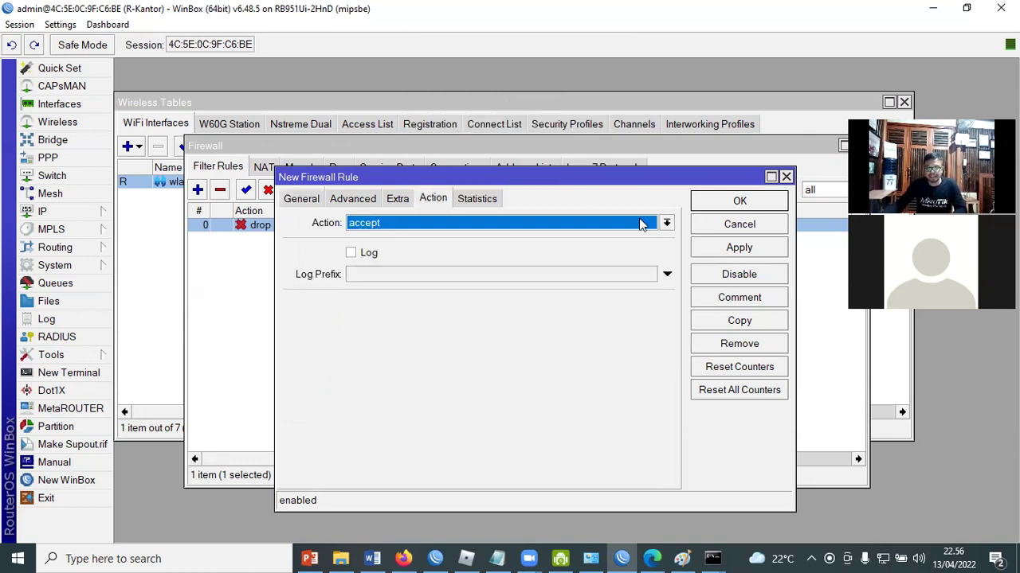
left_click(666, 223)
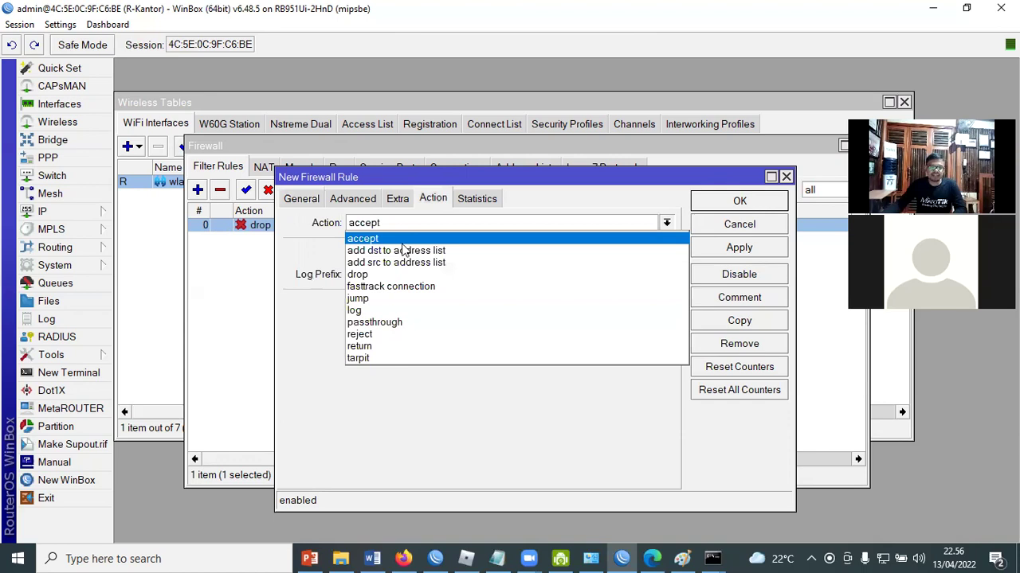
left_click(366, 223)
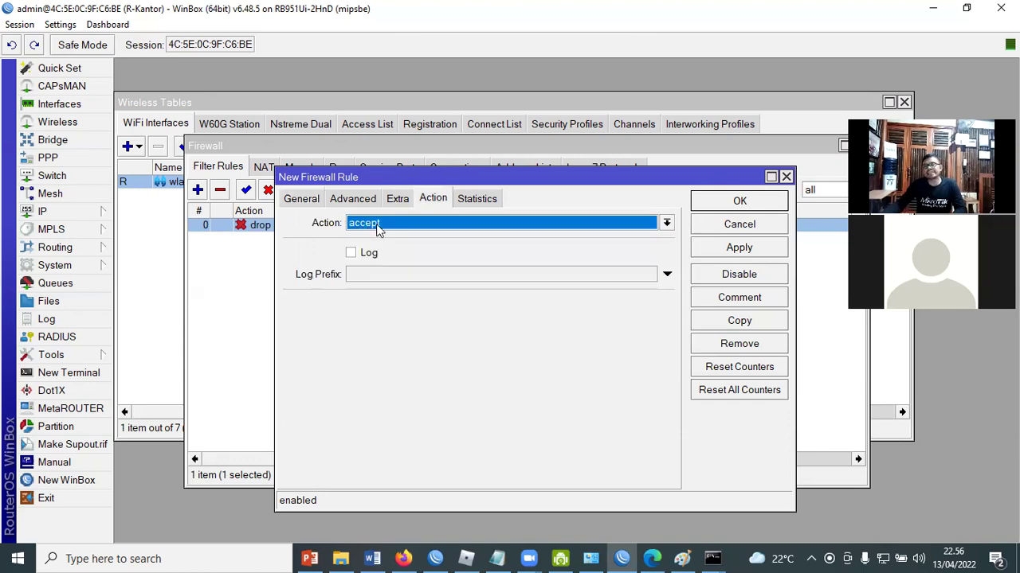
left_click(641, 227)
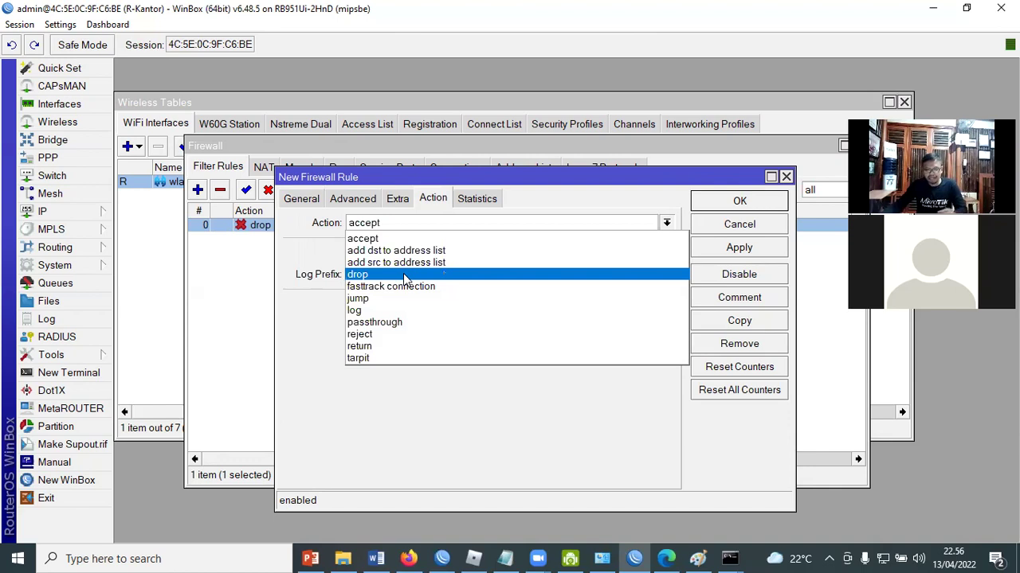
left_click(310, 206)
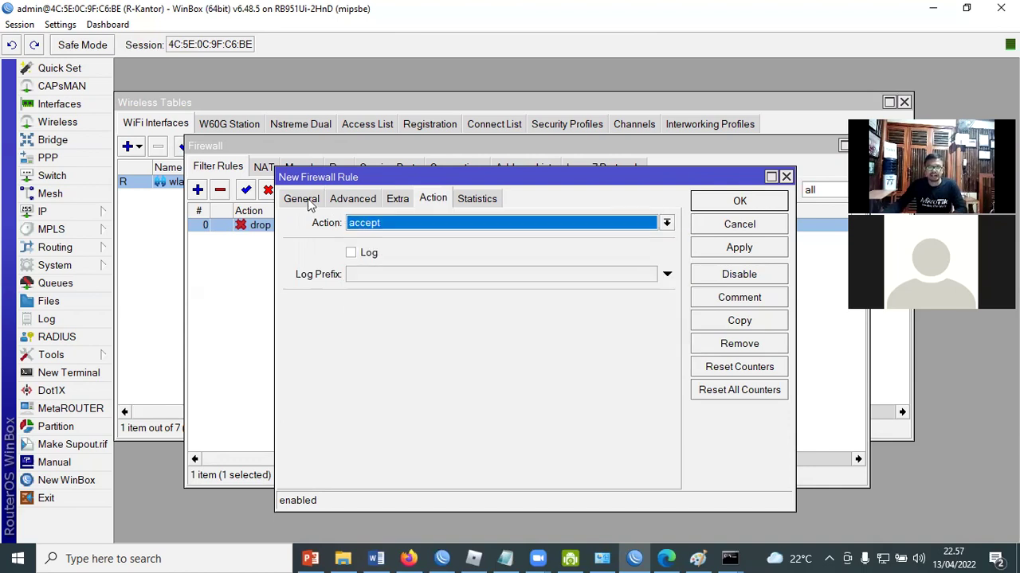
left_click(310, 204)
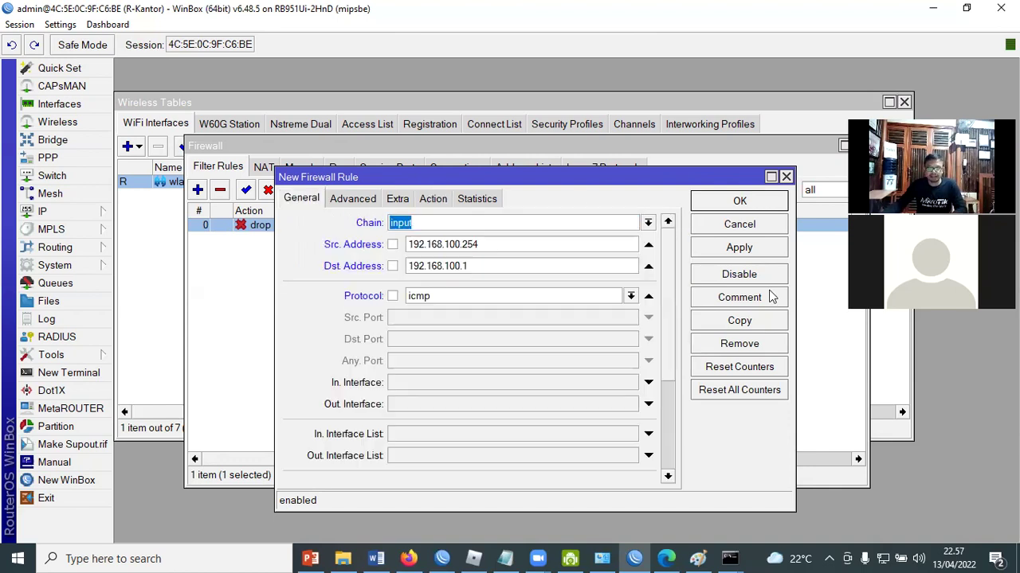
left_click(747, 249)
left_click(743, 201)
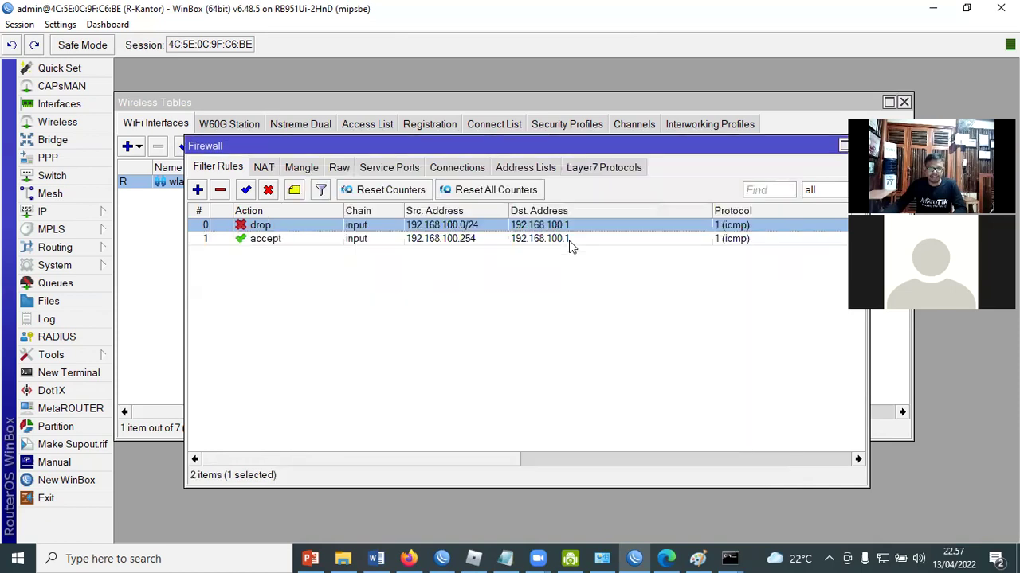
- Move the accept rule above the drop rule and comment it "Laptop Admin Boleh Ping Ke Router"
left_click(283, 243)
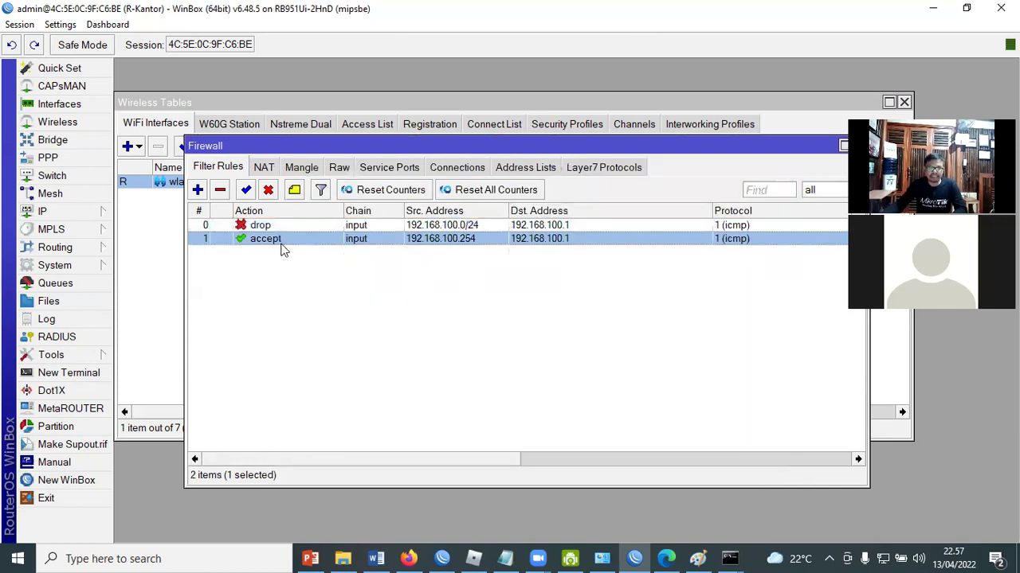
left_click_drag(285, 237, 288, 225)
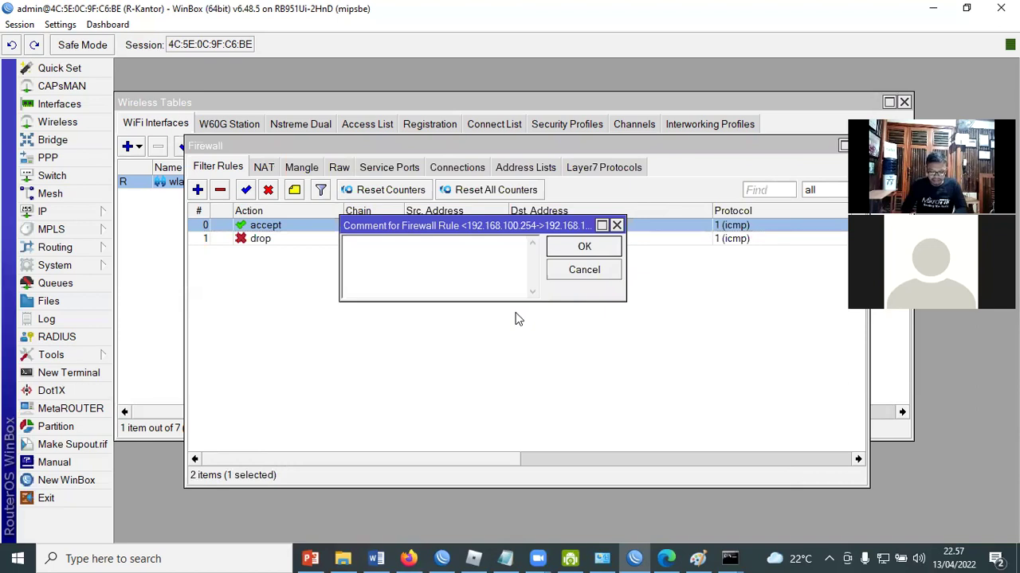
type("Laptop Admin Boleh Ping Ke Router")
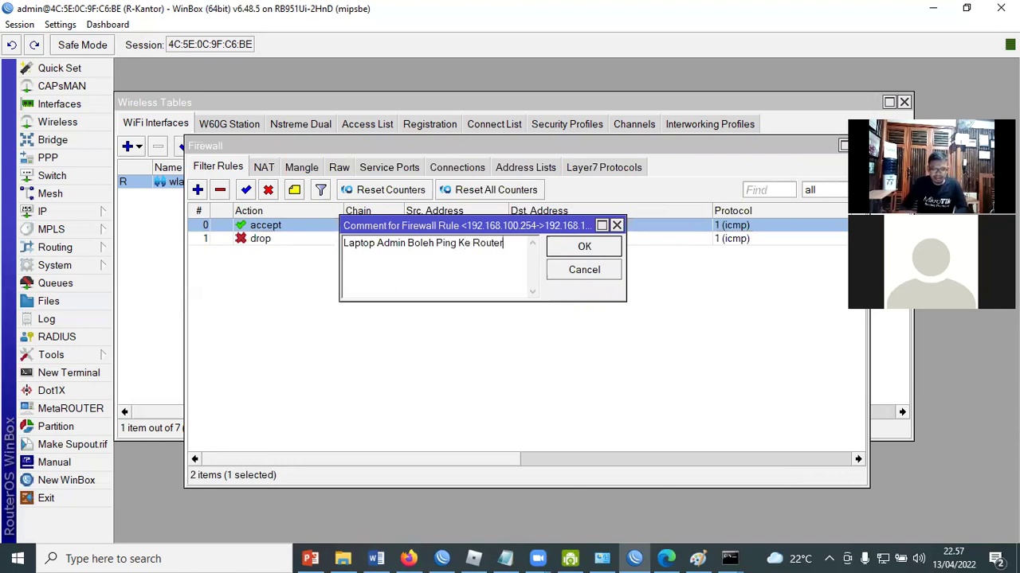
left_click(582, 247)
- Add the comment "All Client kecuali admin di blok ke IP Router" to the drop rule
left_click(297, 251)
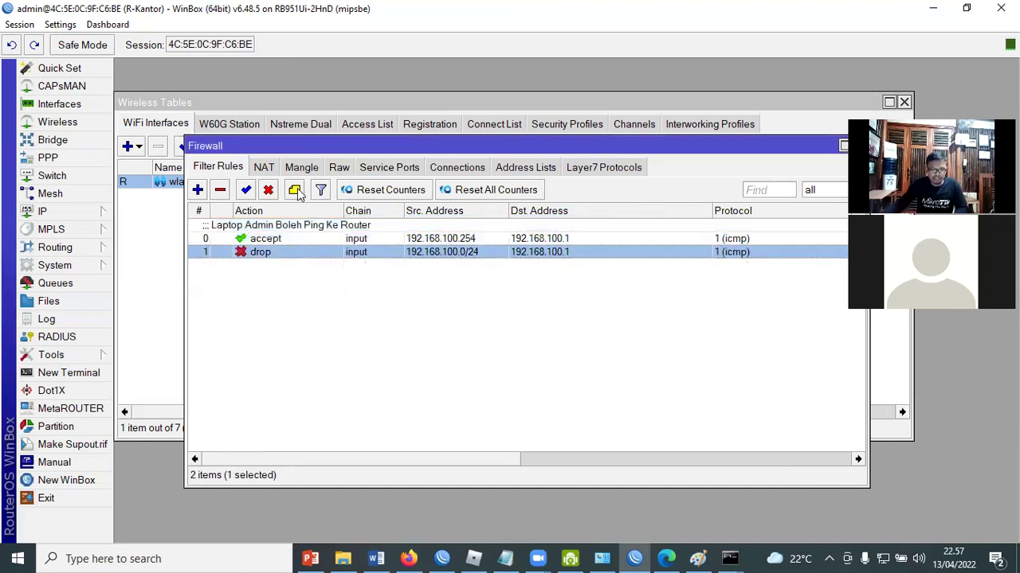
left_click(295, 190)
type("Al")
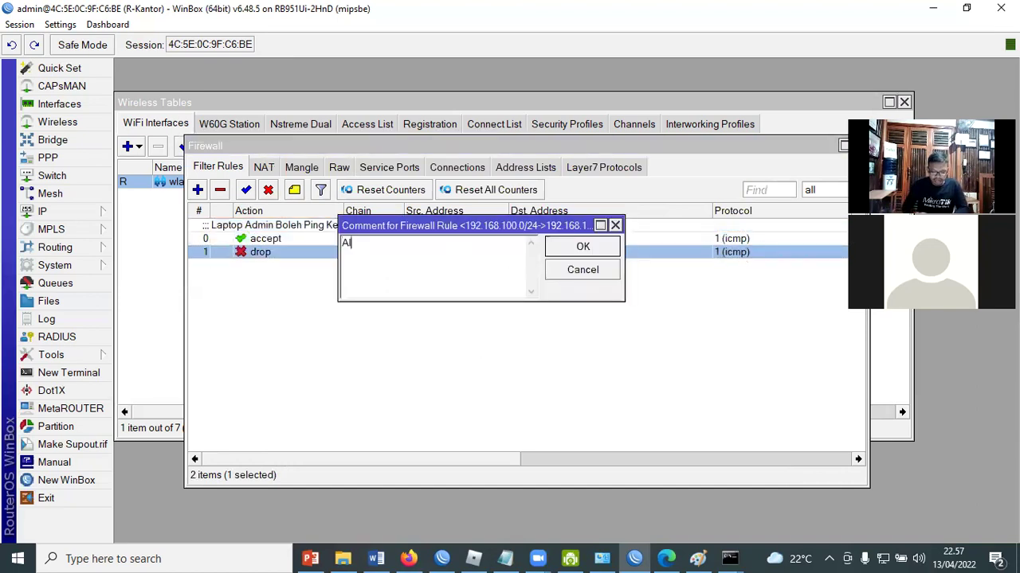
type("l Client kecuali admin di blok ke IP Router")
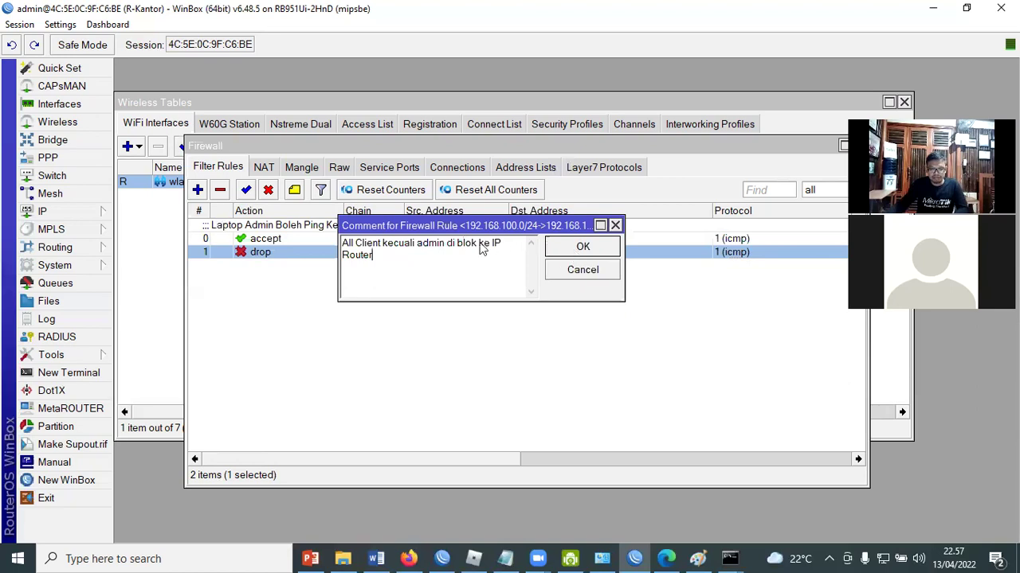
left_click(582, 249)
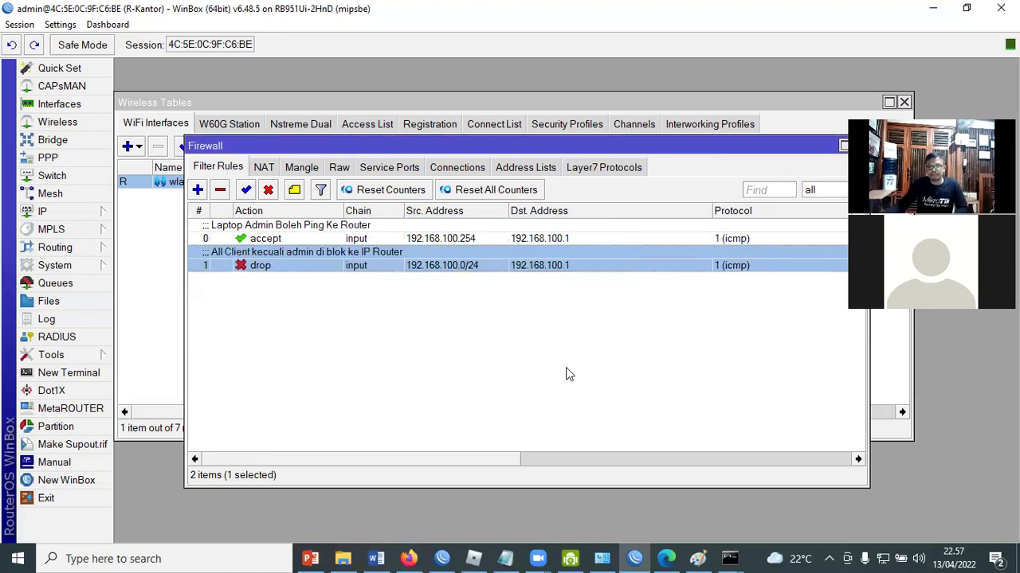
- Switch to the Command Prompt with the earlier router ping, ping 192.168.100.1 again, and reposition the window to read the results
mouse_move(729, 558)
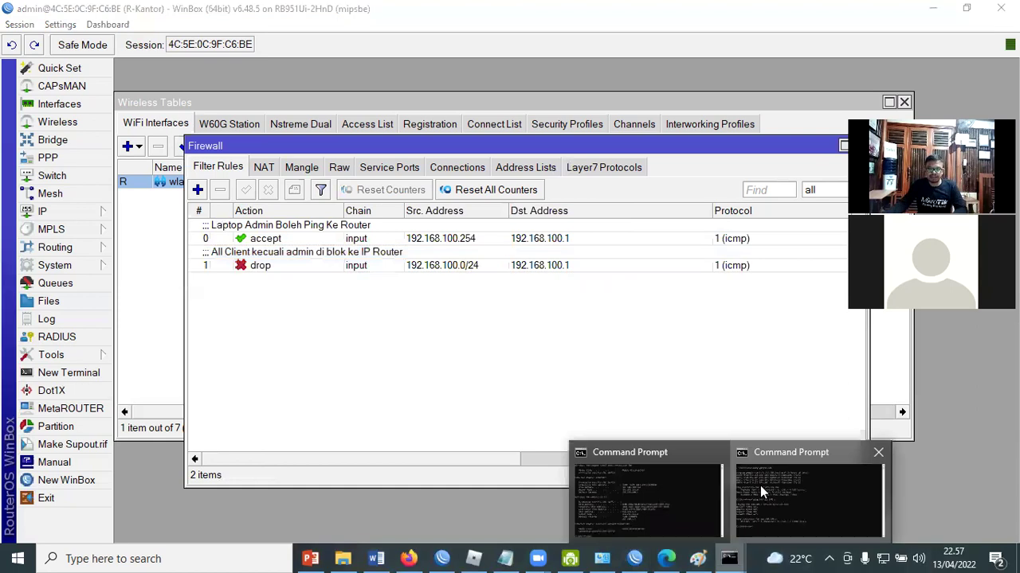
left_click(684, 470)
key("Up")
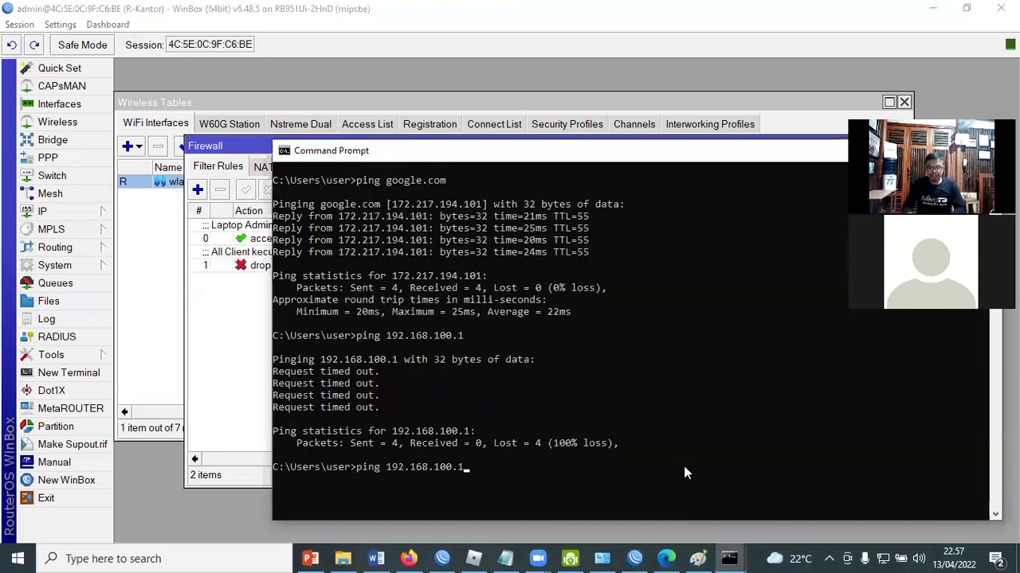
key("Return")
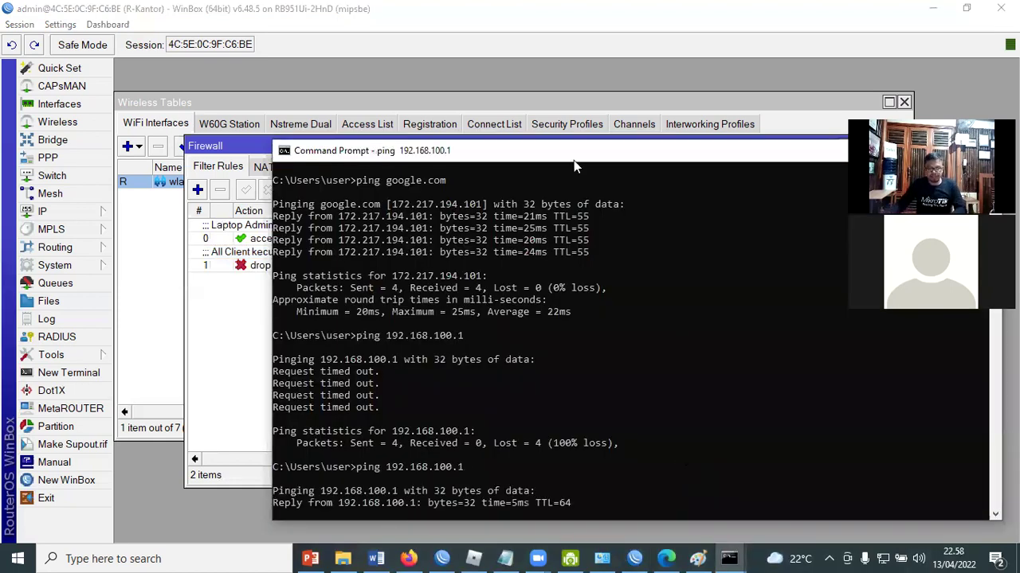
left_click_drag(574, 160, 537, 73)
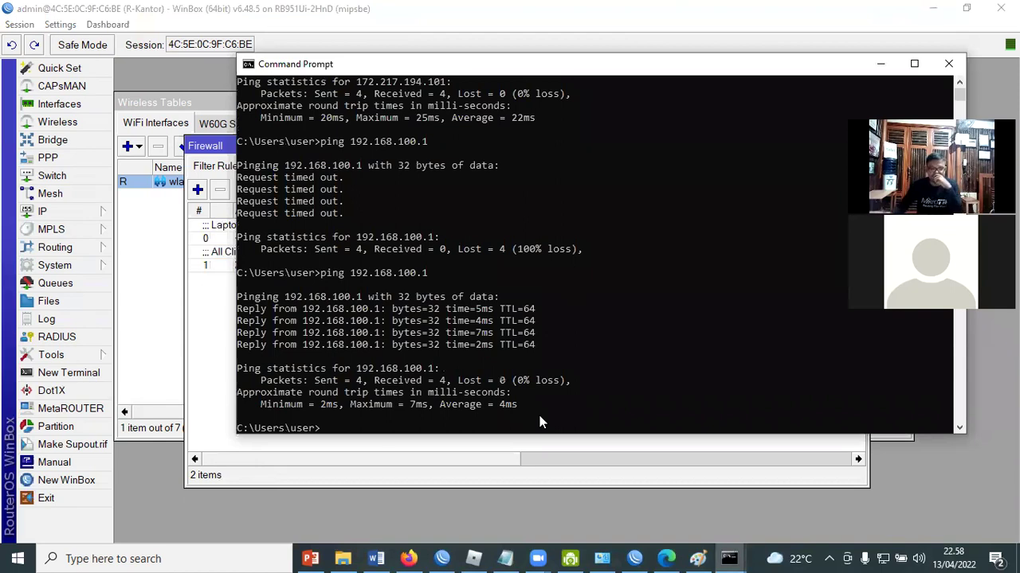
- Run a continuous ping to 192.168.100.1 with the -t option and minimize Command Prompt to return to the firewall rules
key("Up")
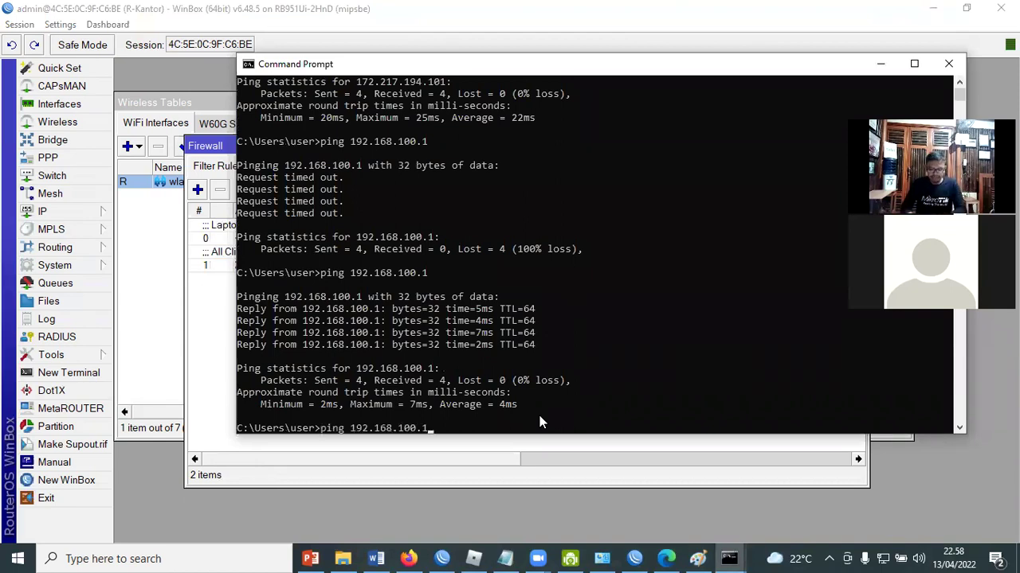
type("-t")
key("Return")
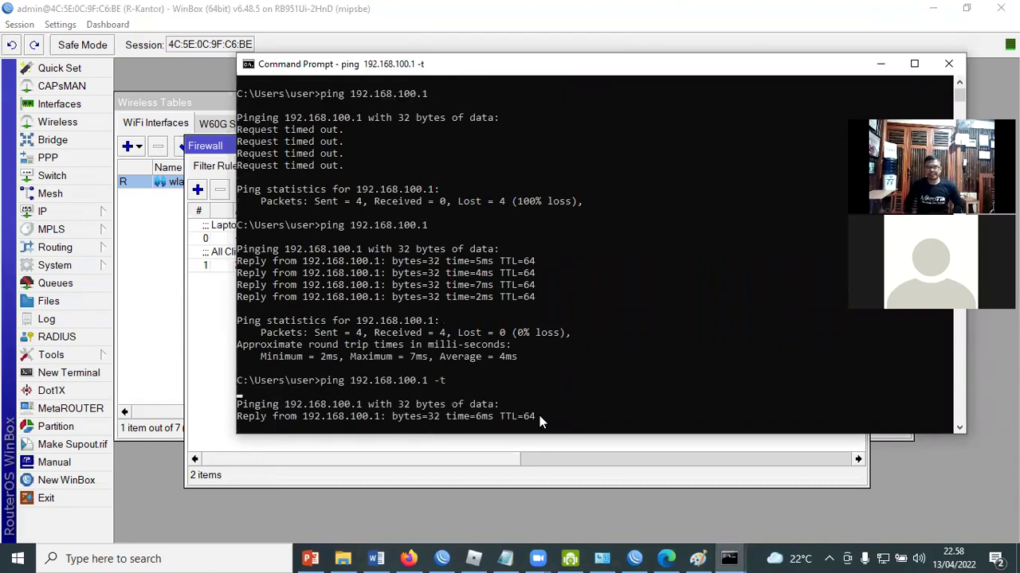
left_click(882, 67)
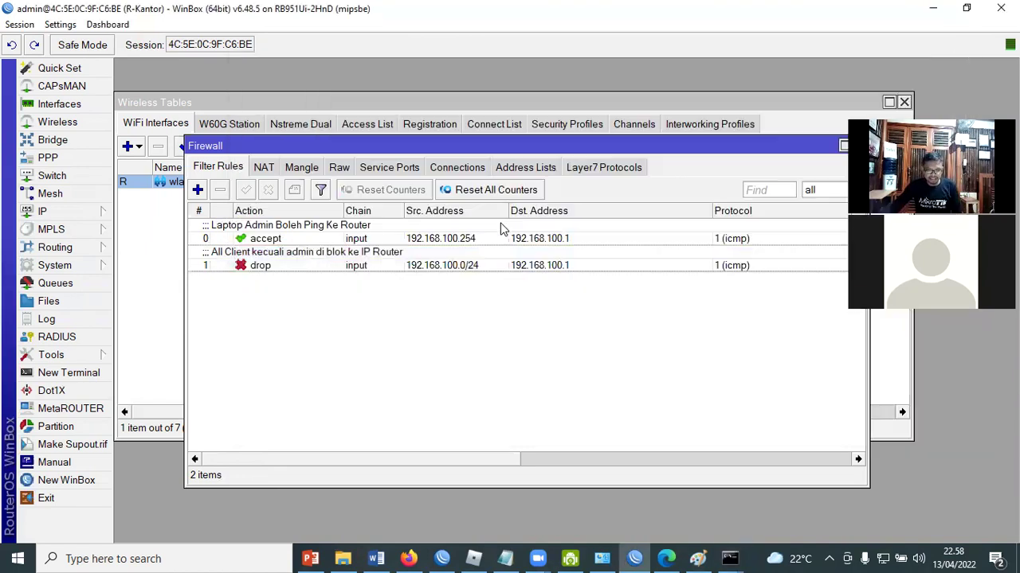
- Open the accept rule for the admin laptop to review its chain, addresses and protocol, and close it without changes
left_click(544, 242)
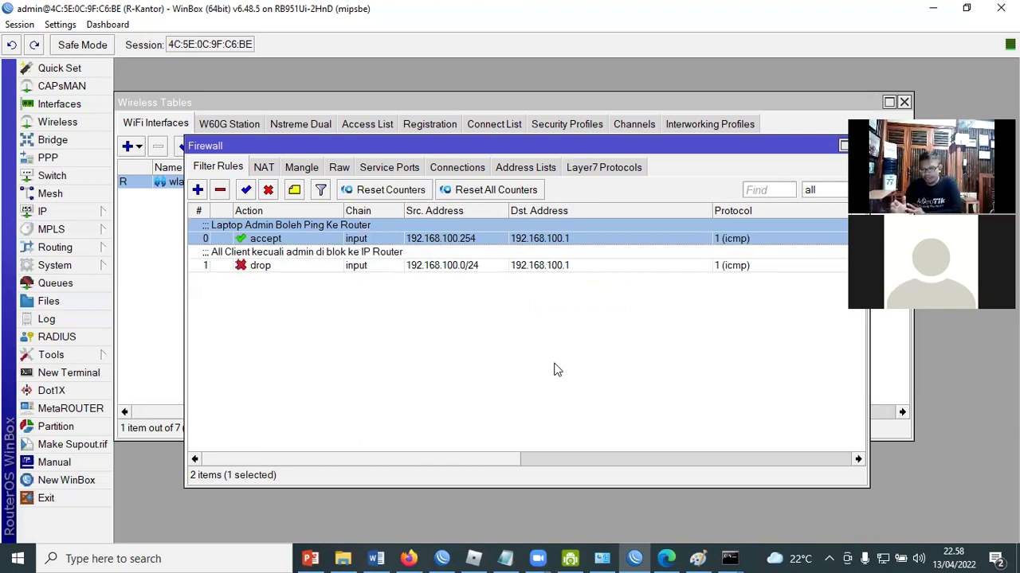
double_click(452, 245)
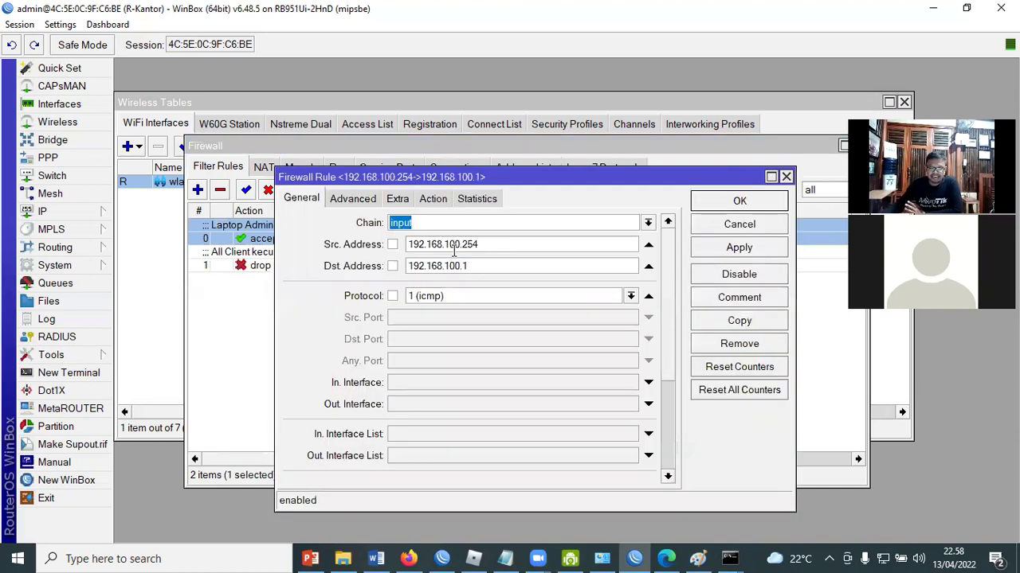
left_click(745, 226)
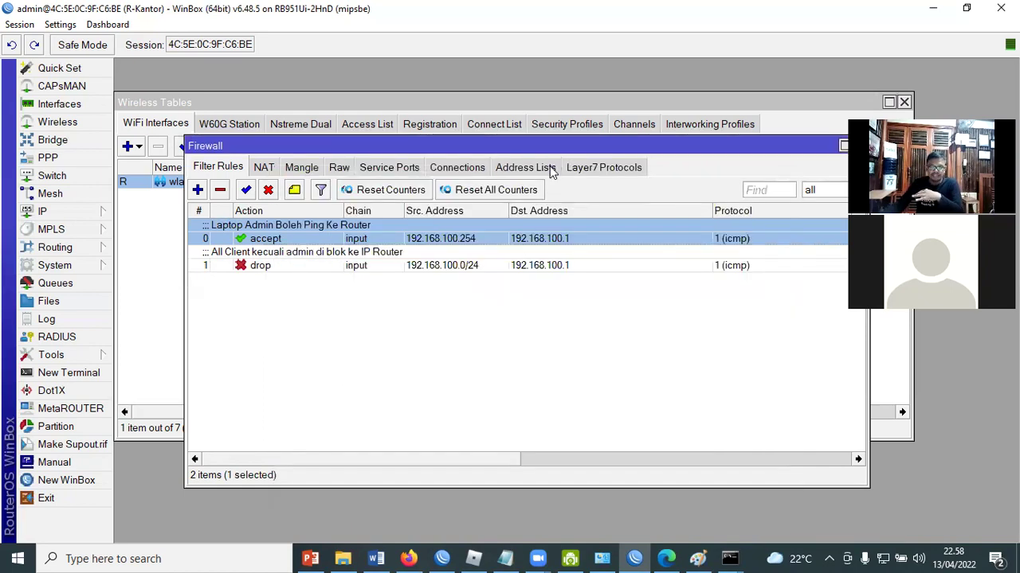
- Create a firewall address list entry named Boleh-Ping-Router with the address 192.168.100.254
left_click(522, 166)
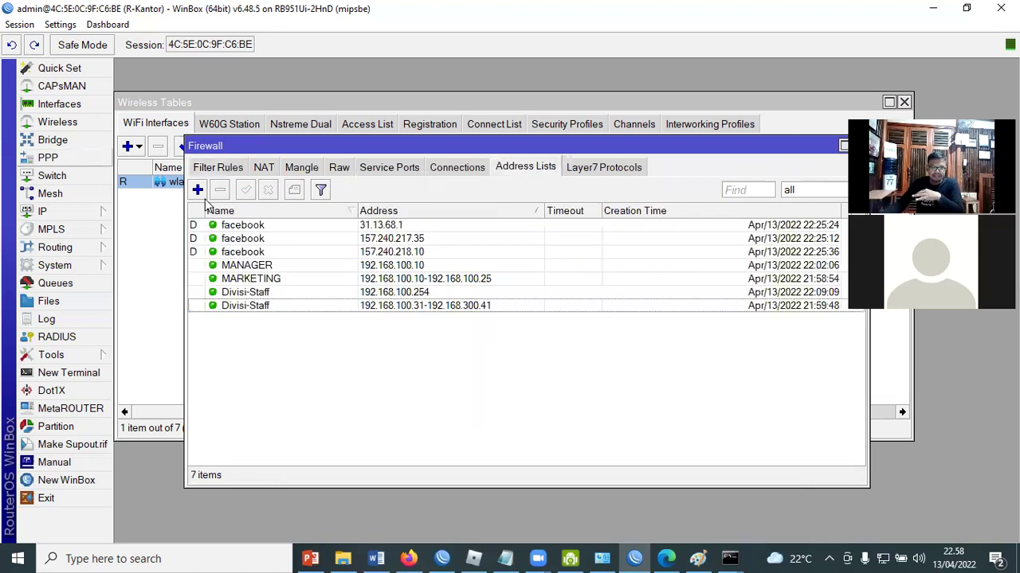
left_click(197, 190)
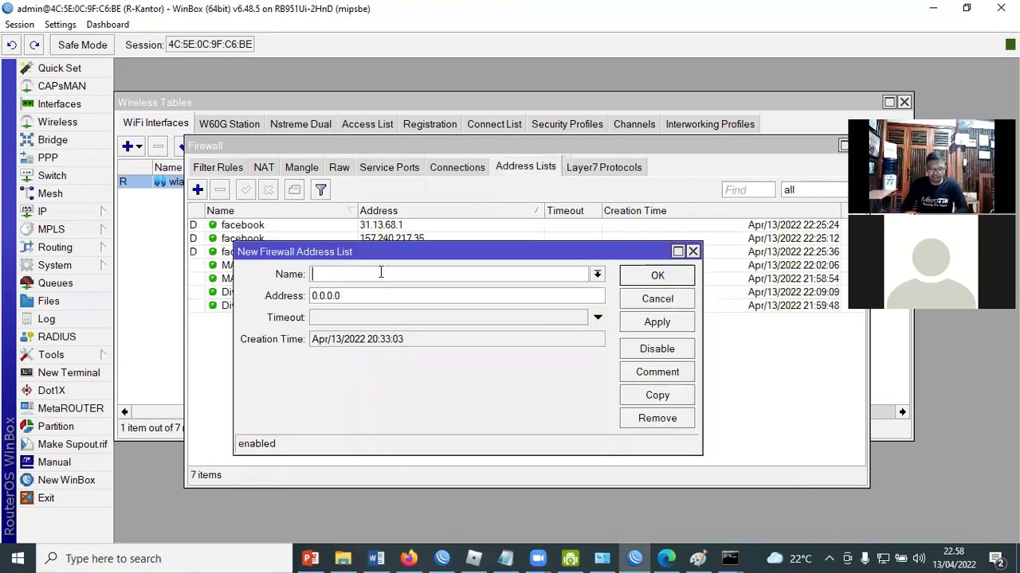
type("Bo")
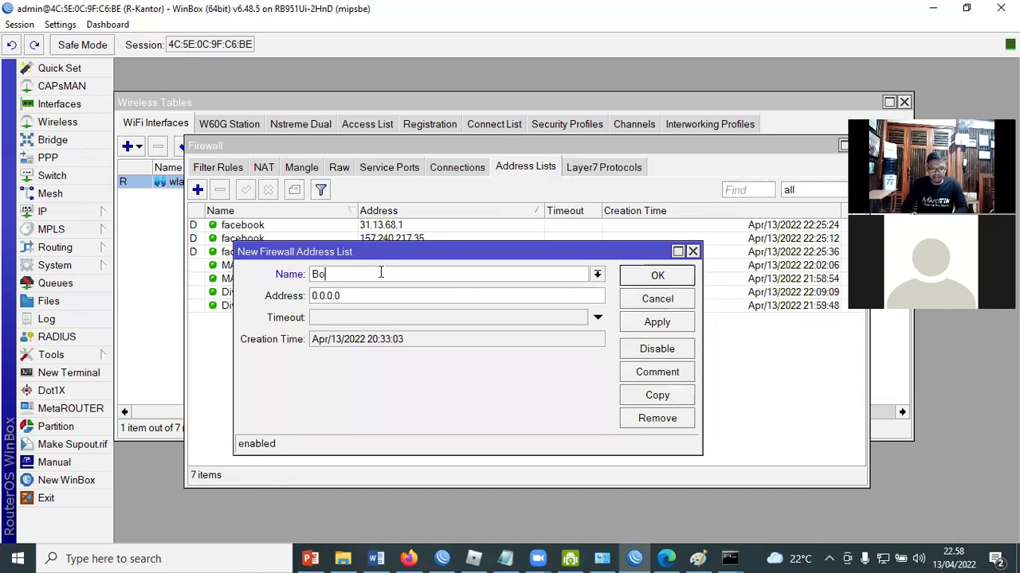
type("leh-Pi")
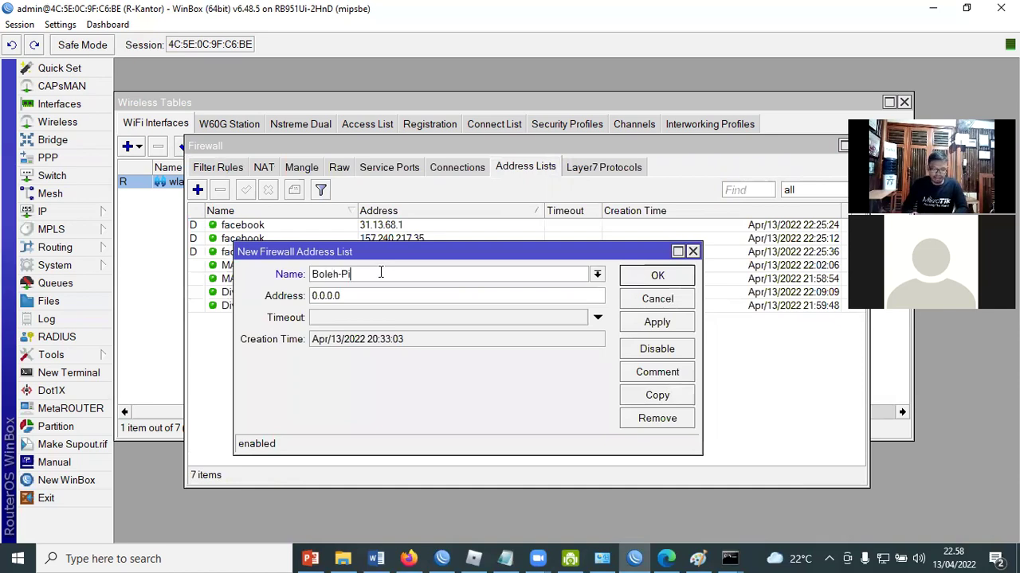
type("ng-Ro")
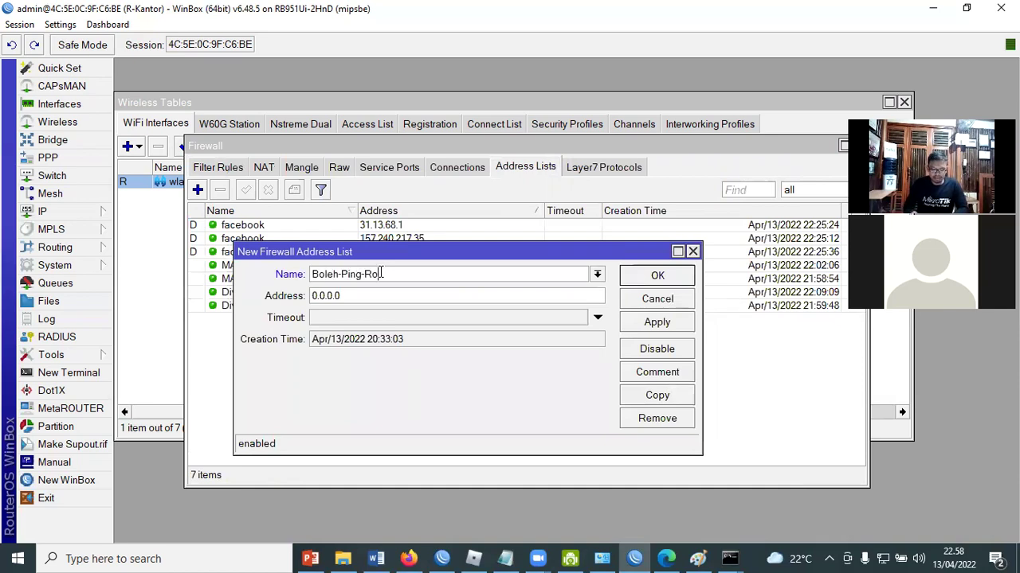
type("uter")
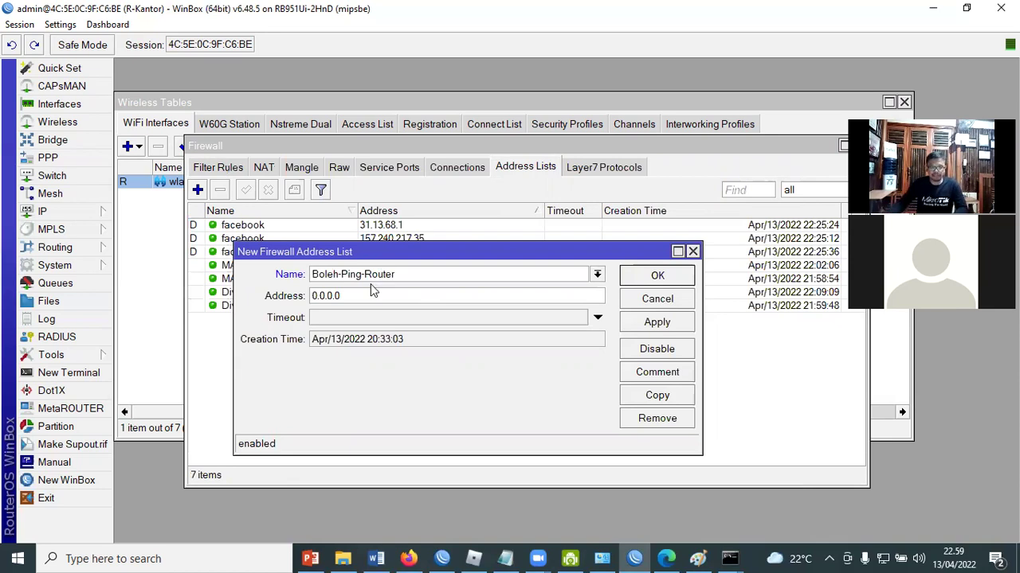
key("Tab")
type("192")
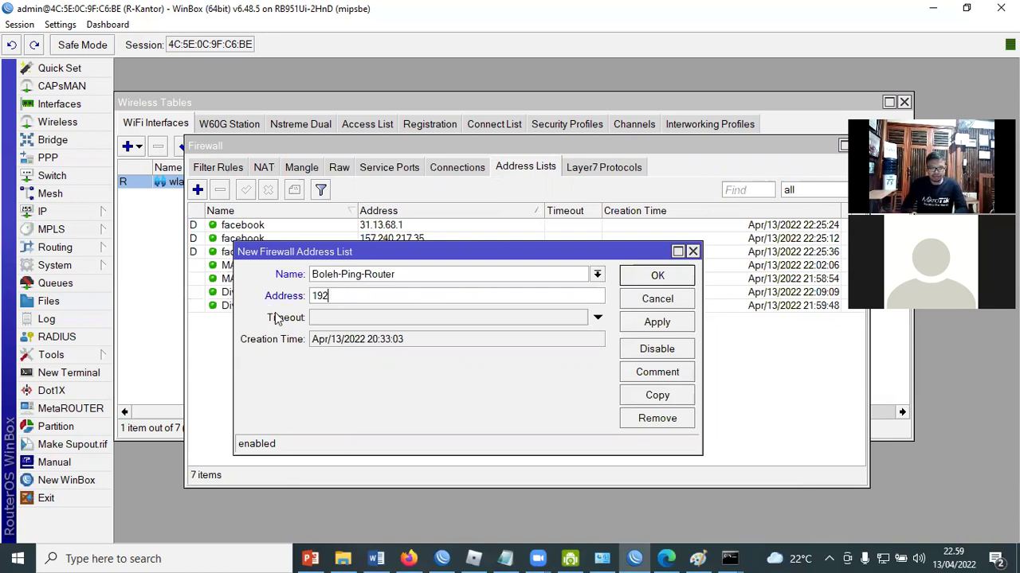
type(".168")
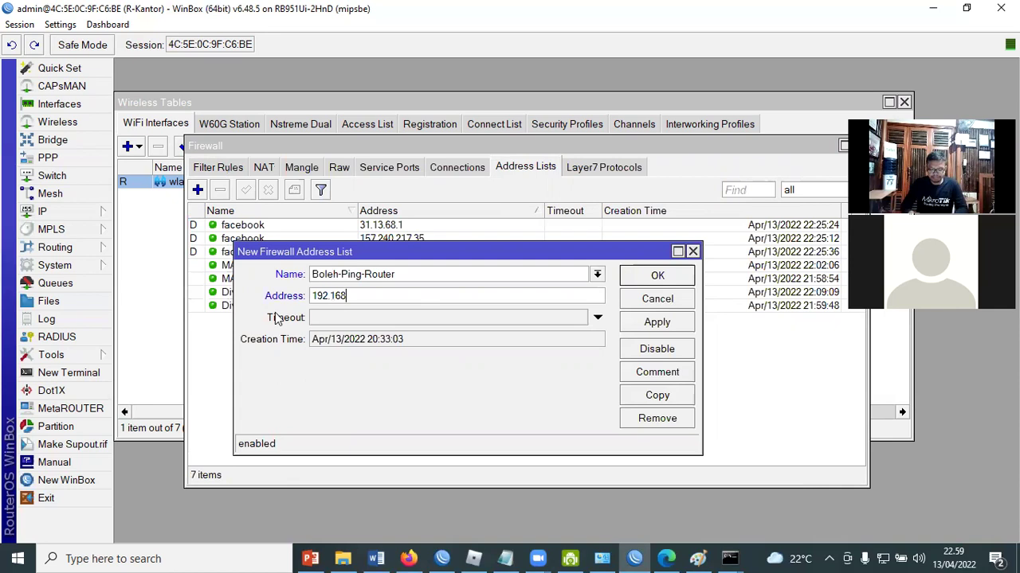
type(".100.2")
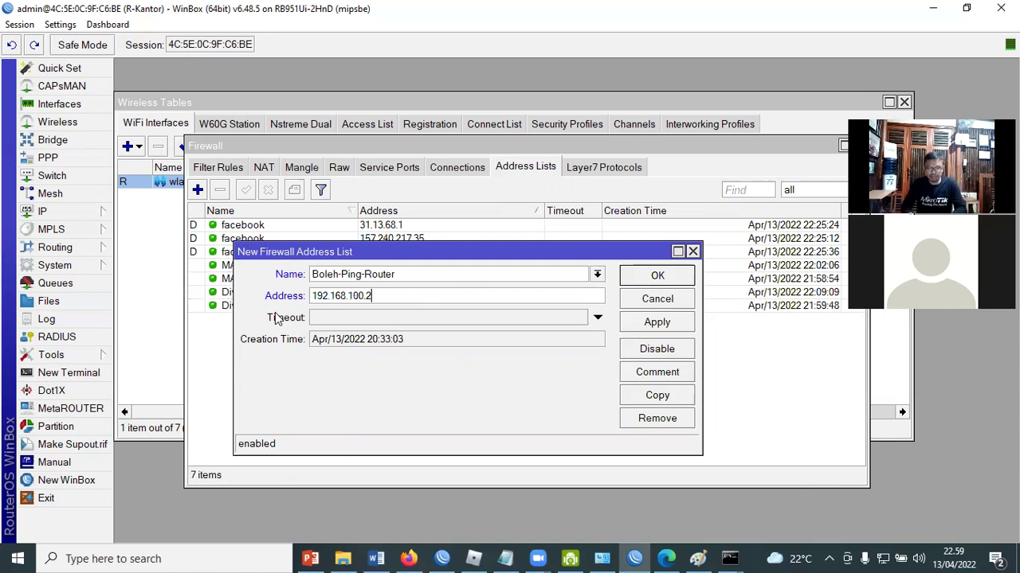
type("54")
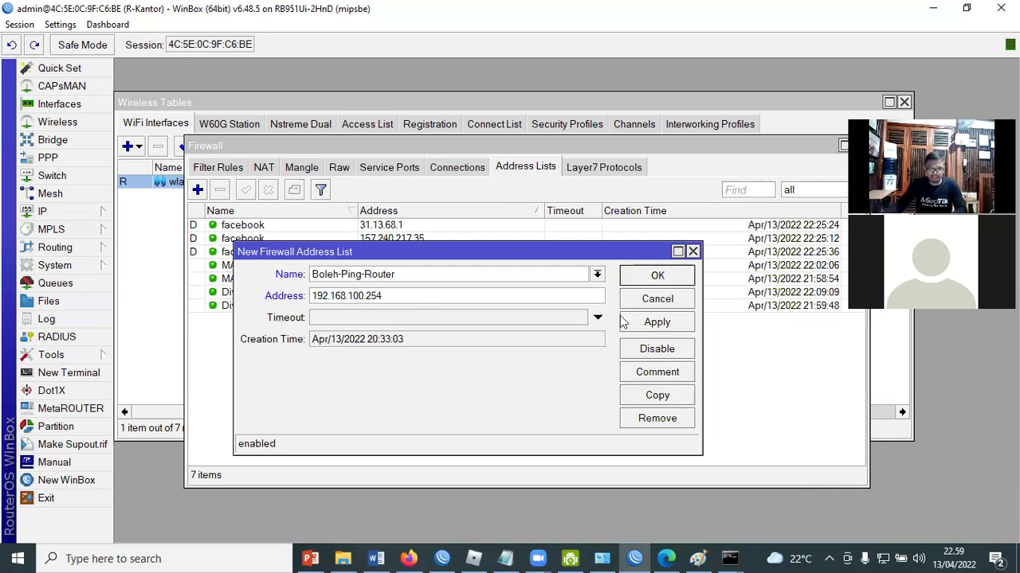
key("Return")
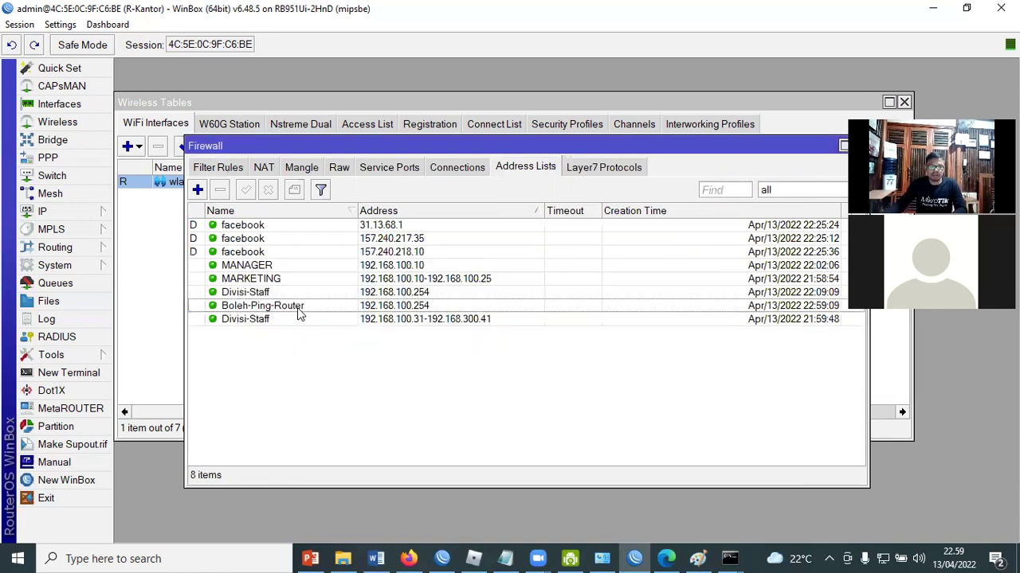
- Copy the Boleh-Ping-Router entry to add the address 192.168.100.251 to the same list
double_click(295, 307)
left_click(664, 403)
left_click(442, 317)
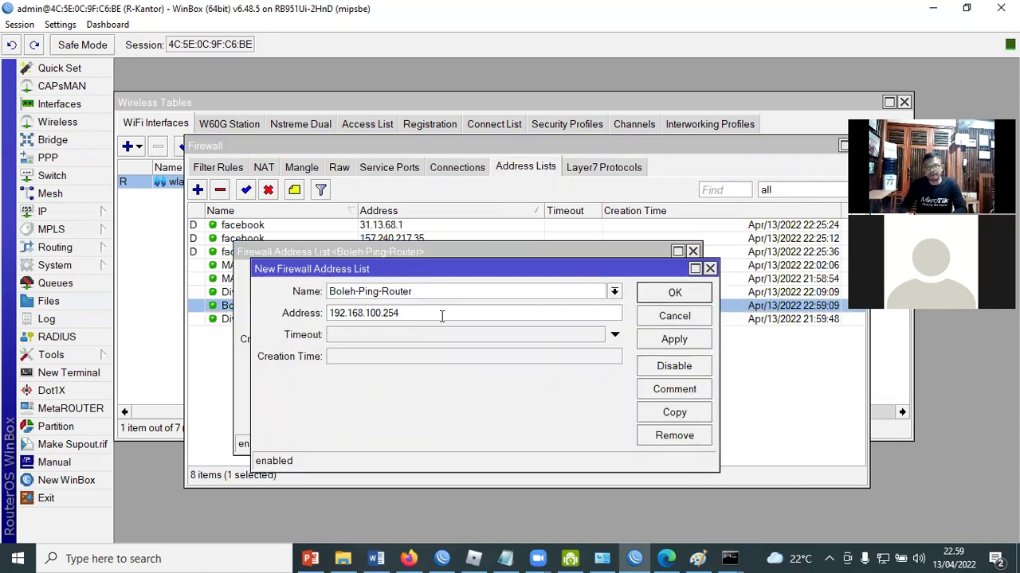
key("BackSpace")
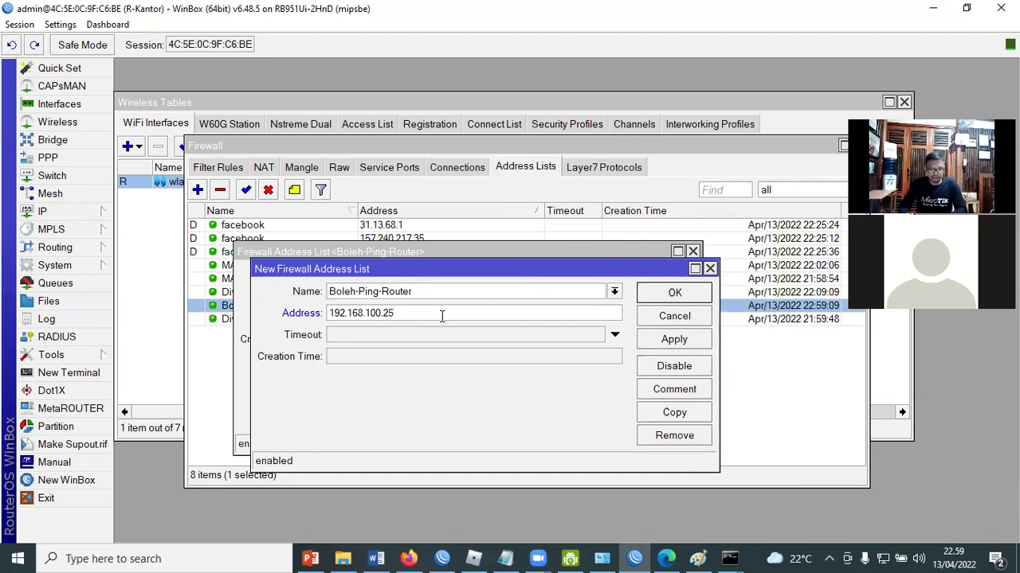
type("1")
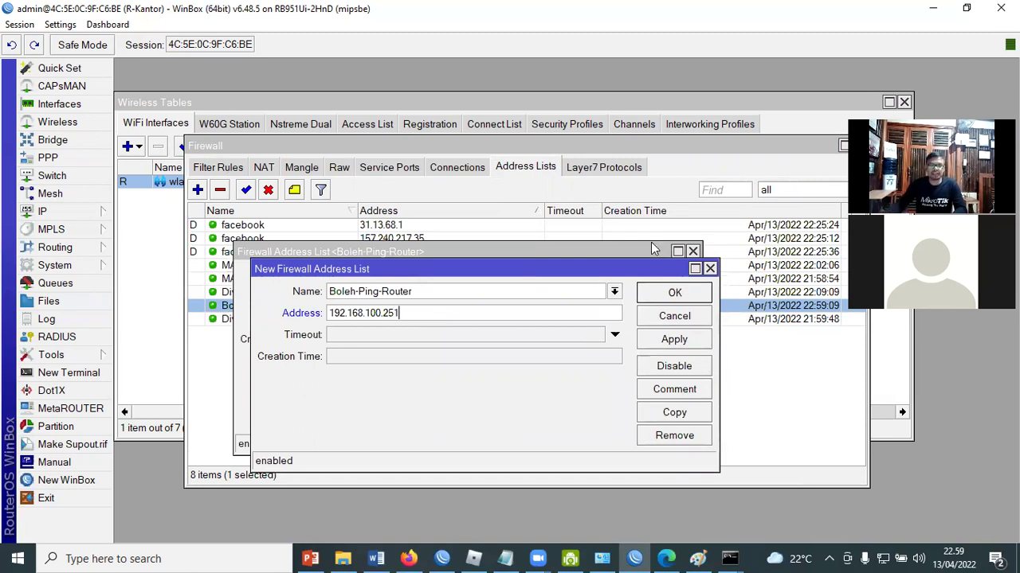
left_click(673, 293)
- Make another copy of the Boleh-Ping-Router entry with the address 192.168.100.250, and close the original entry
left_click(664, 402)
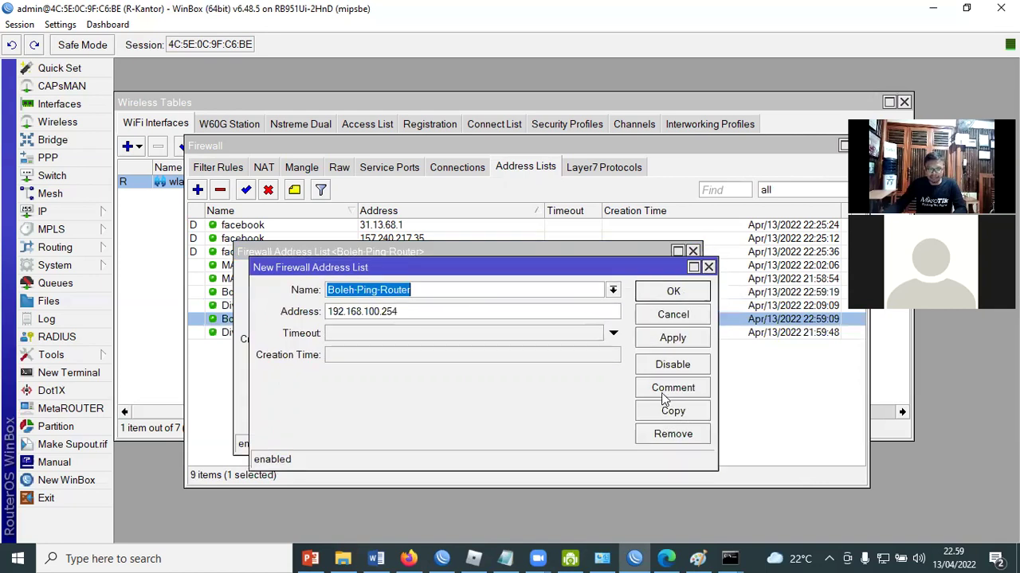
left_click(443, 310)
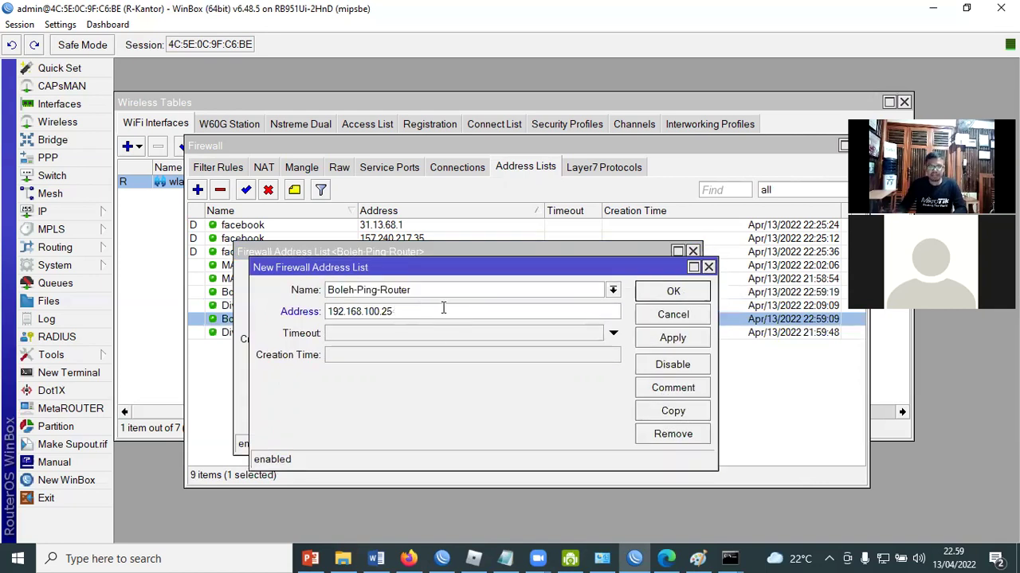
type("4")
left_click(666, 294)
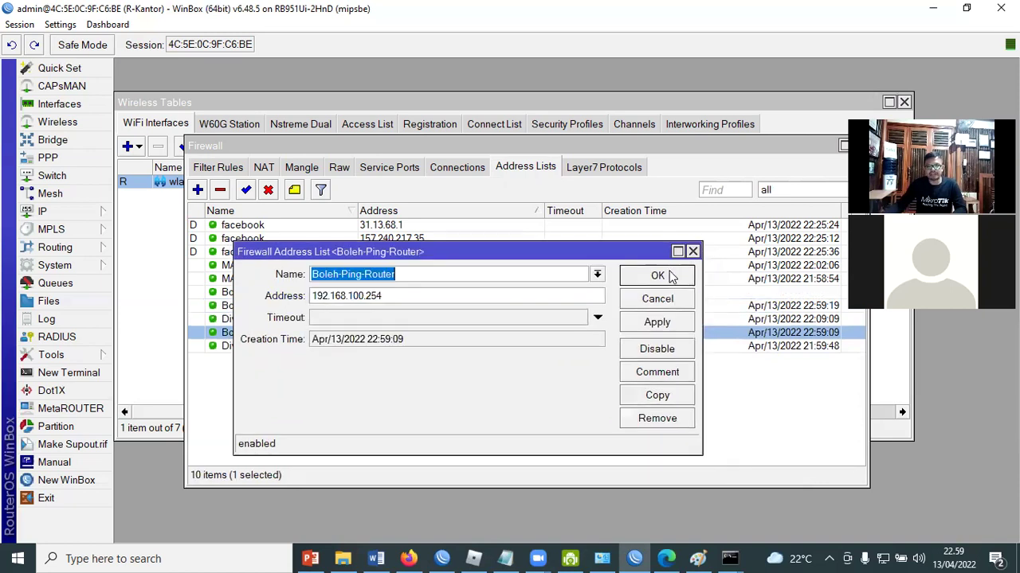
key("Escape")
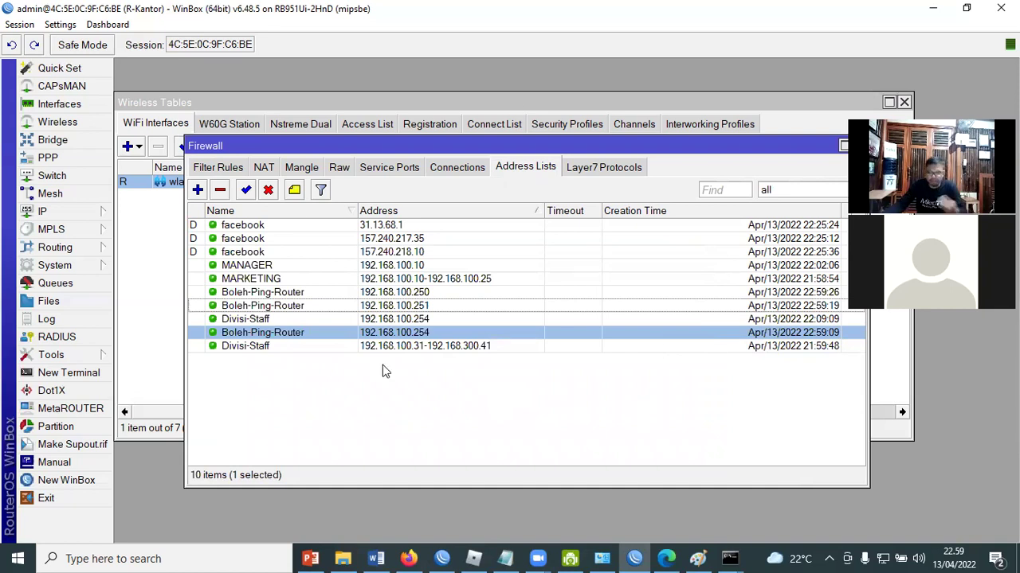
- Open the admin laptop's accept rule in the filter rules, clear its source address and check the available source address list setting
left_click(221, 169)
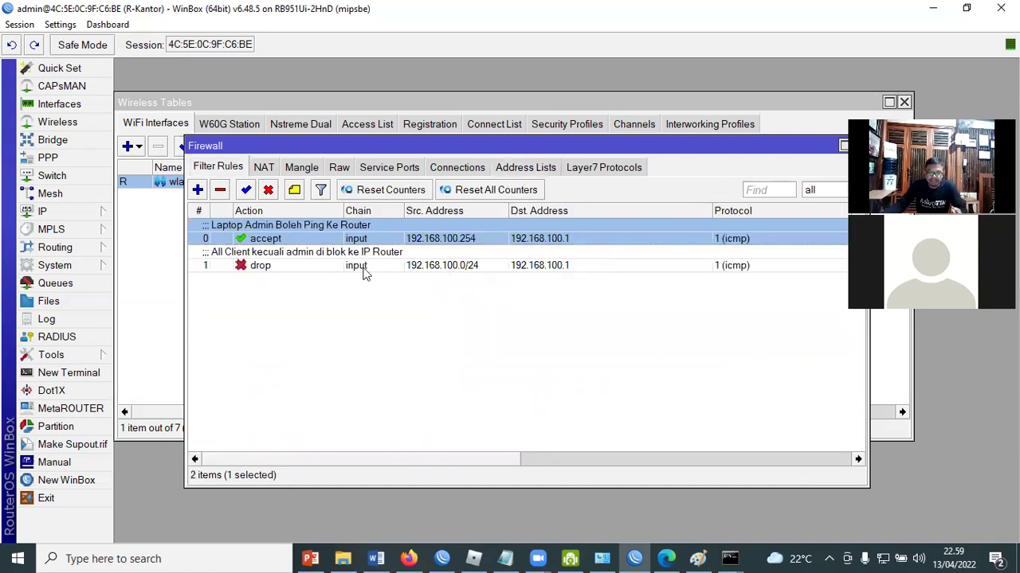
double_click(318, 230)
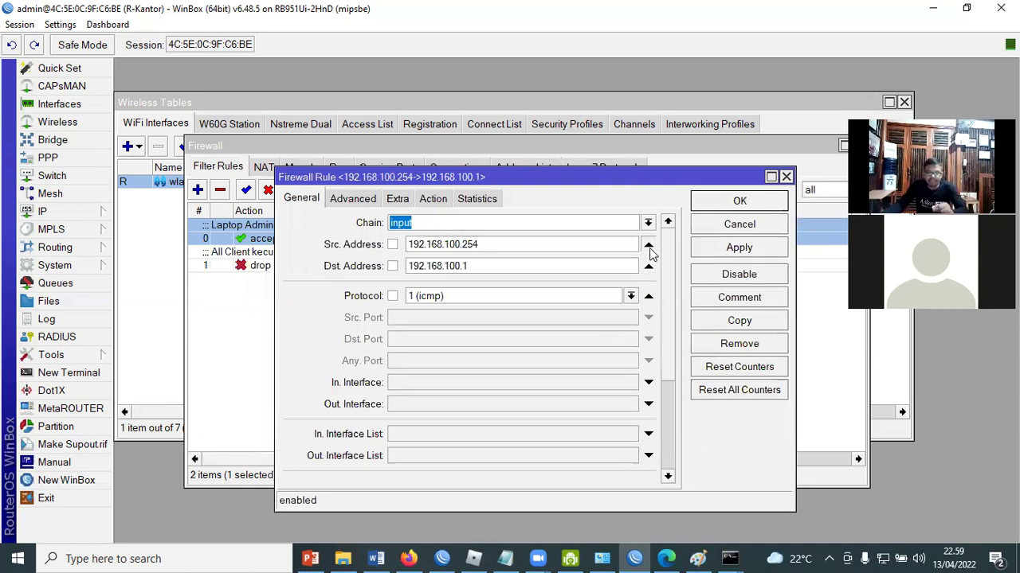
left_click(649, 247)
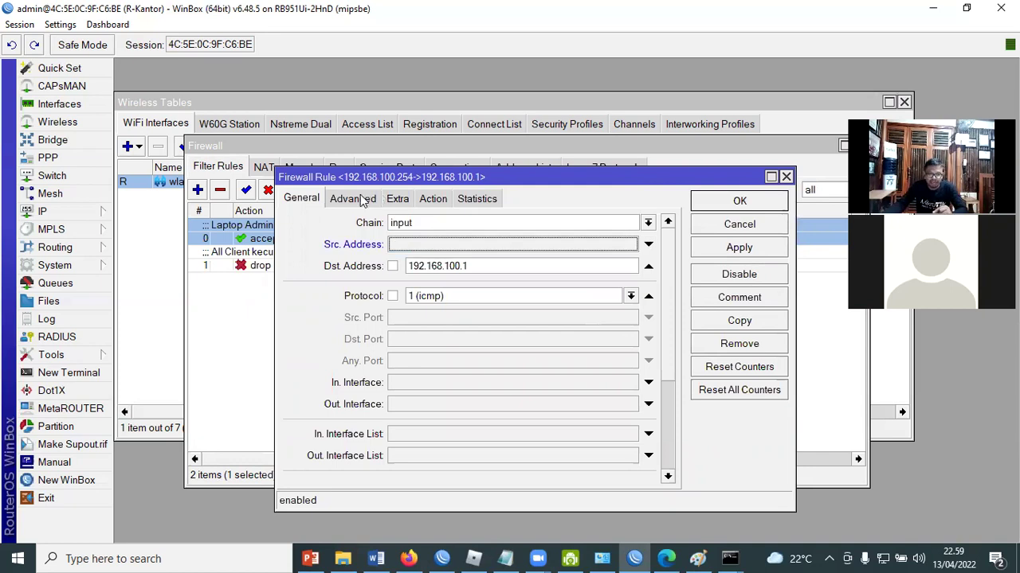
key("ctrl+Tab")
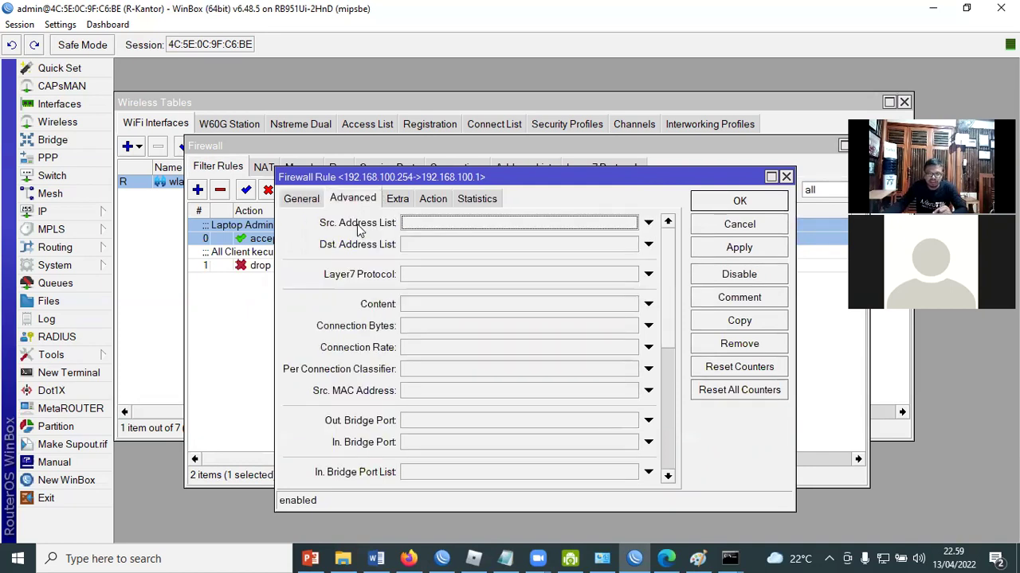
left_click(297, 200)
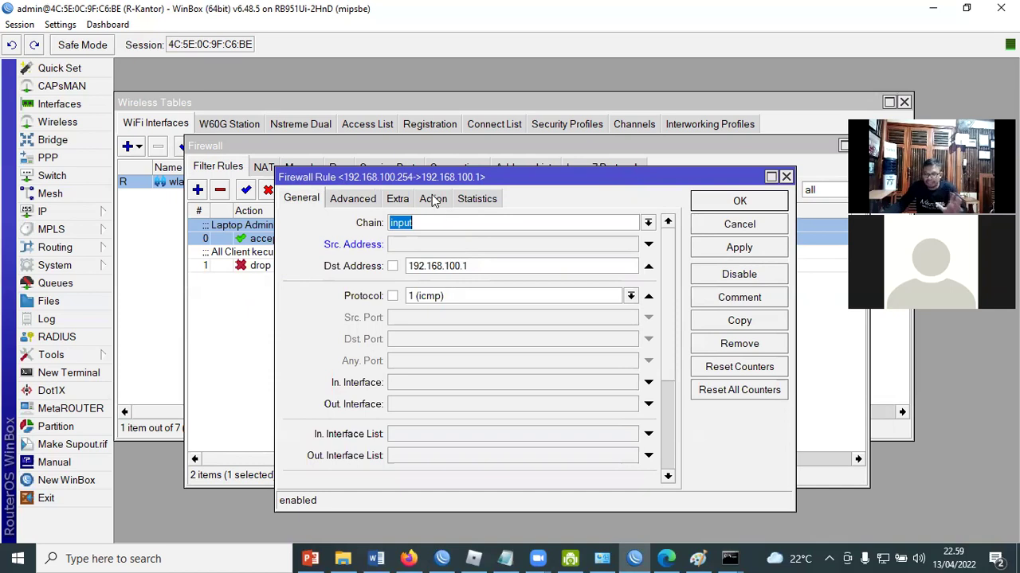
- Set the accept rule's source address list to Boleh-Ping-Router and save the rule
left_click(372, 199)
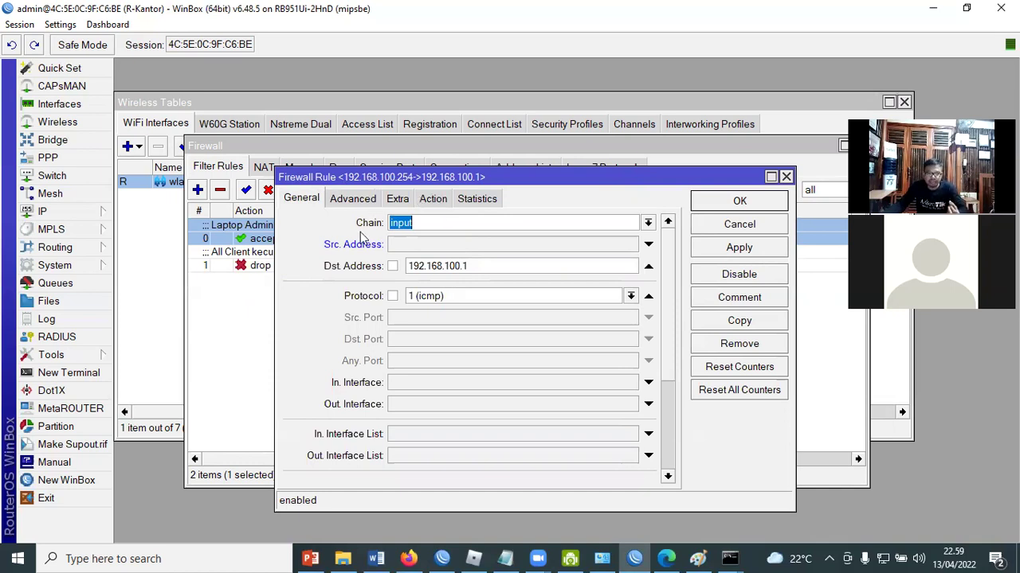
left_click(648, 223)
left_click(630, 223)
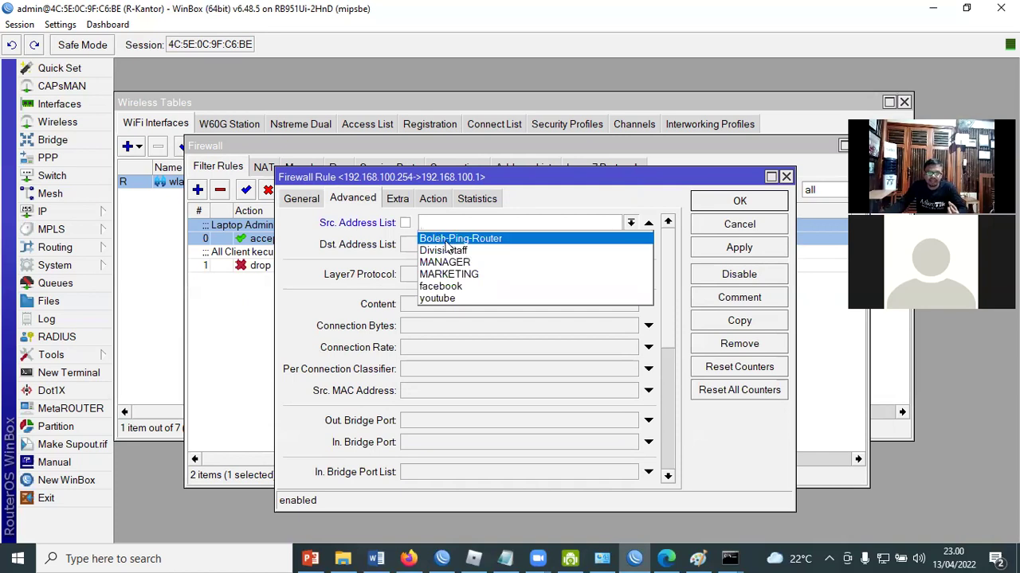
left_click(516, 240)
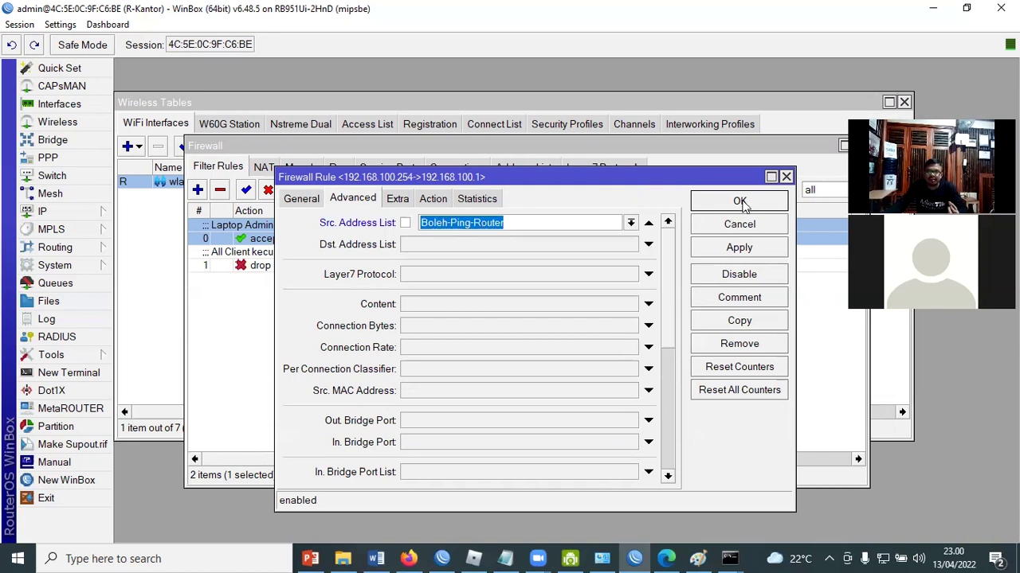
left_click(740, 202)
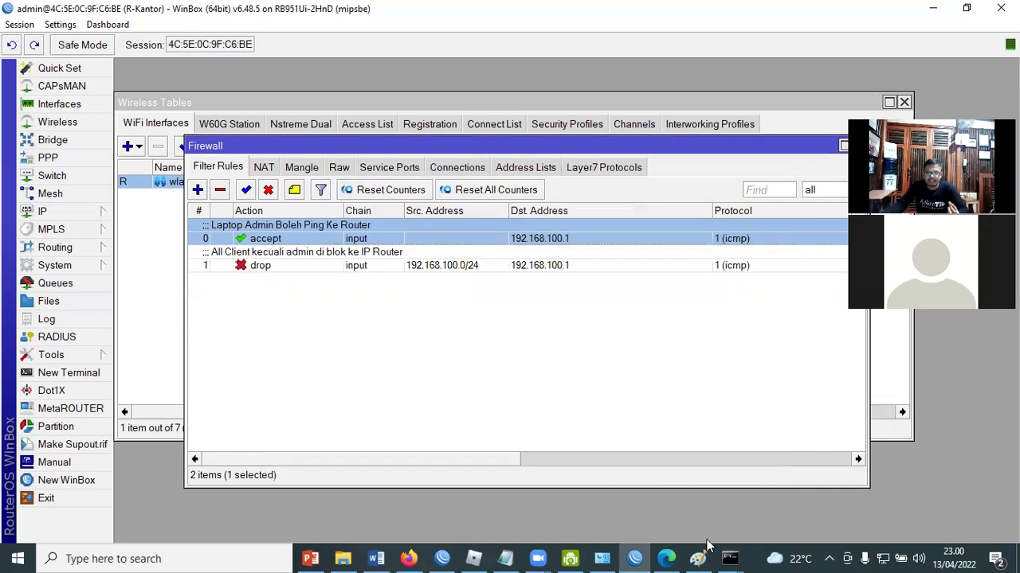
- Switch to Command Prompt, rerun the continuous ping to 192.168.100.1 with -t, and return to the firewall address lists in WinBox
key("alt+Tab")
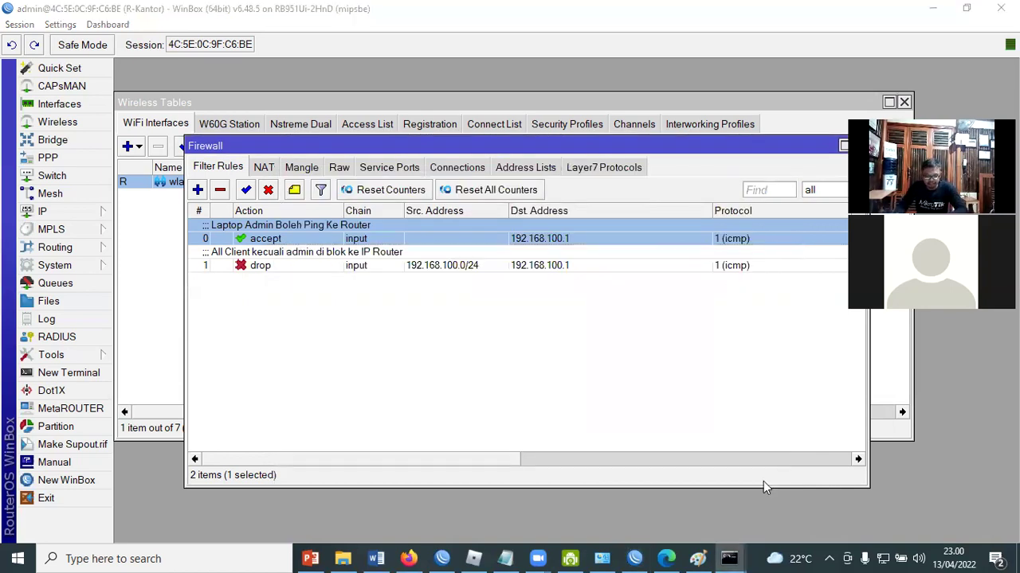
key("Up")
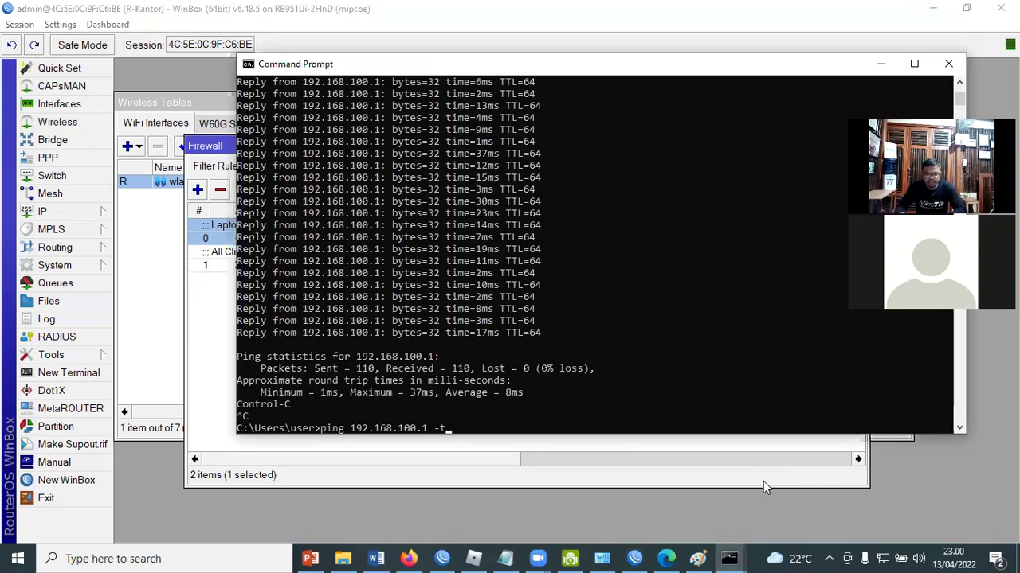
key("Return")
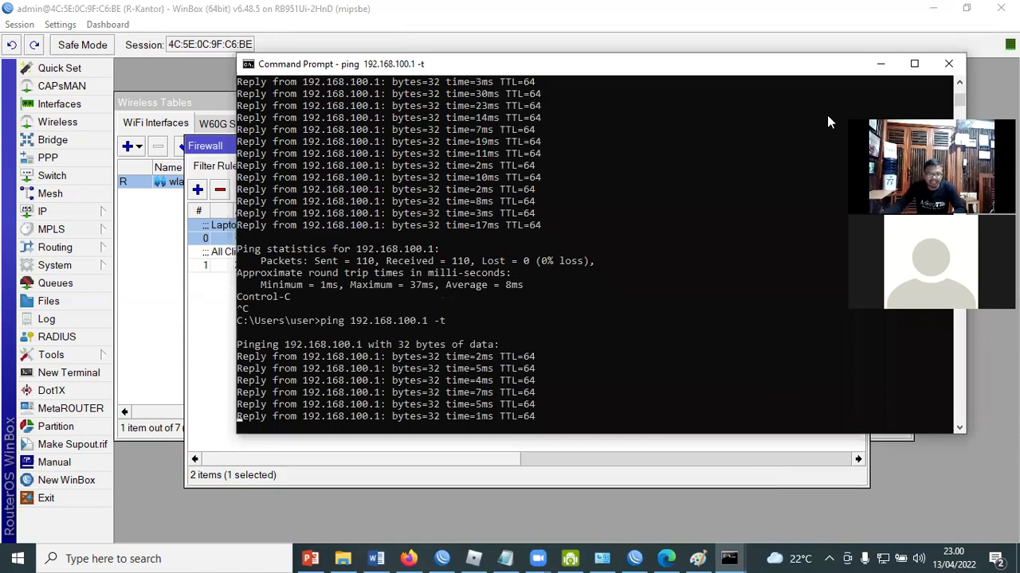
key("alt+Tab")
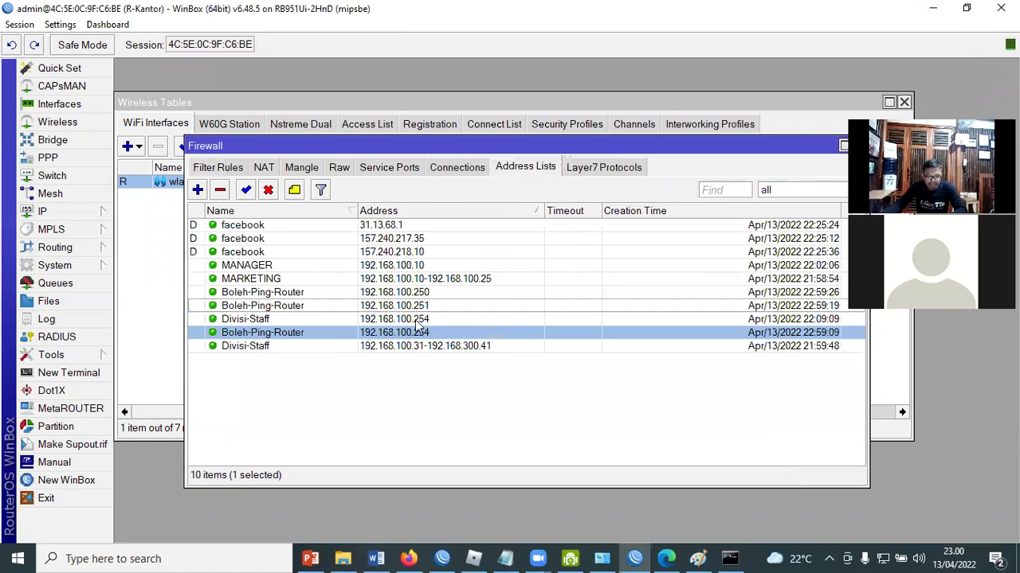
- Disable the Boleh-Ping-Router address list entry for 192.168.100.254
left_click(416, 321)
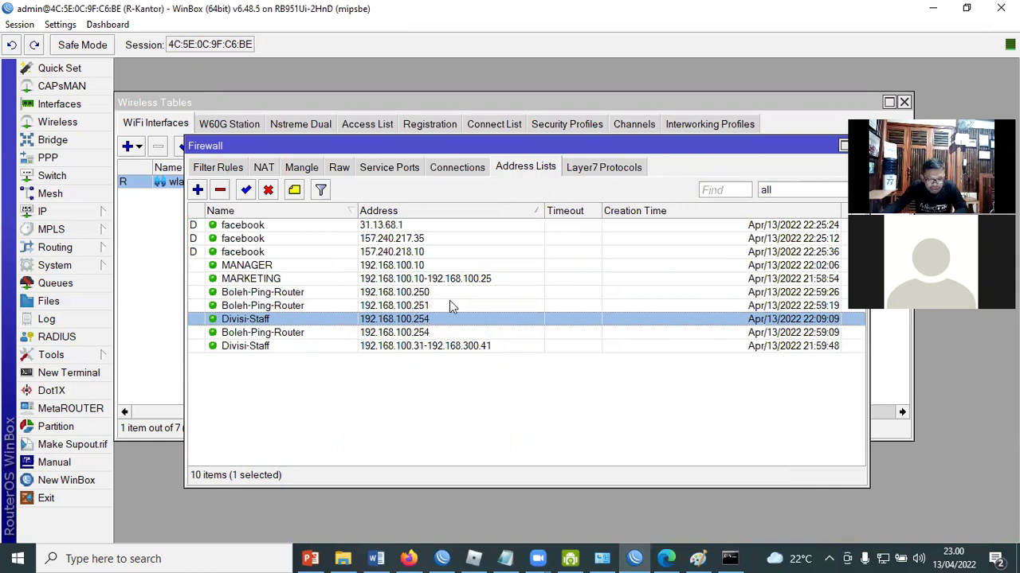
key("Up")
key("Up")
left_click(412, 307)
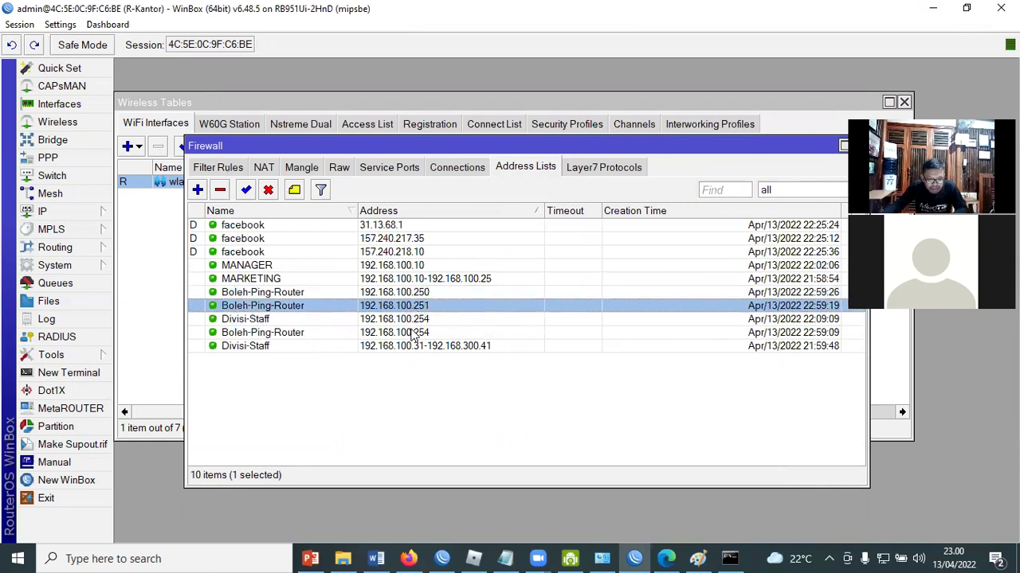
left_click(412, 333)
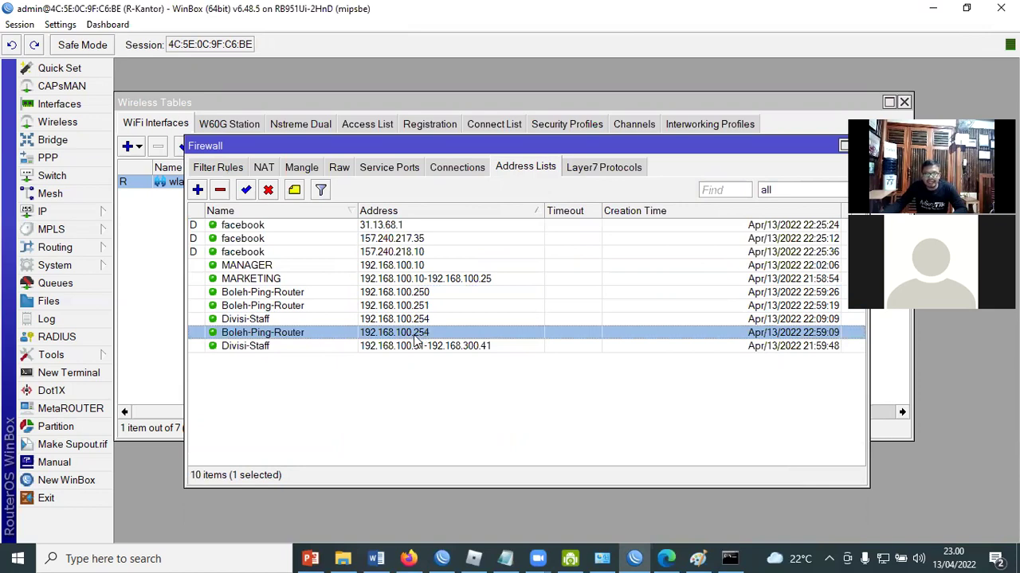
left_click(268, 191)
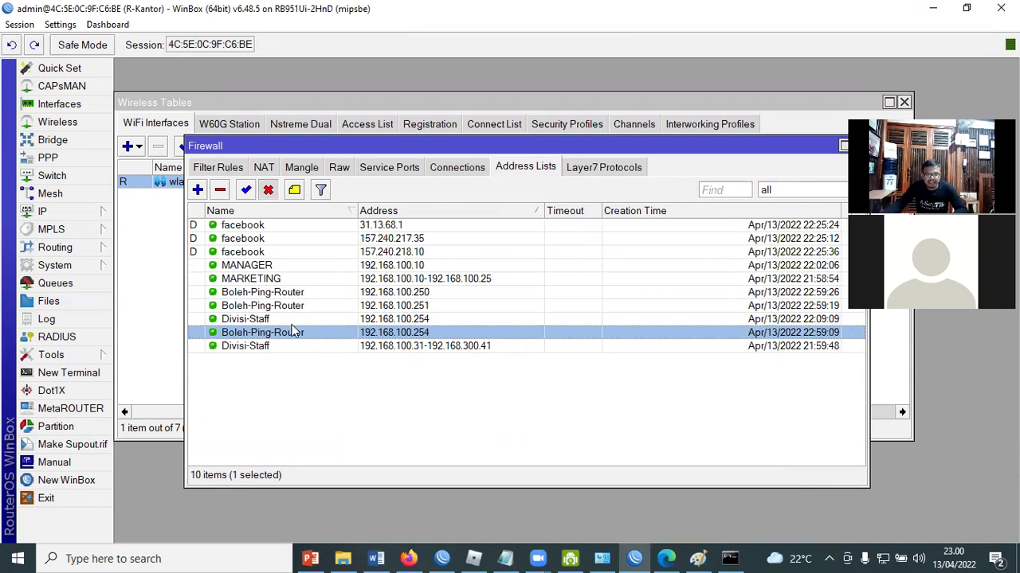
- Switch to Command Prompt, discard the recalled ipconfig command, and clear the console with cls
left_click(730, 558)
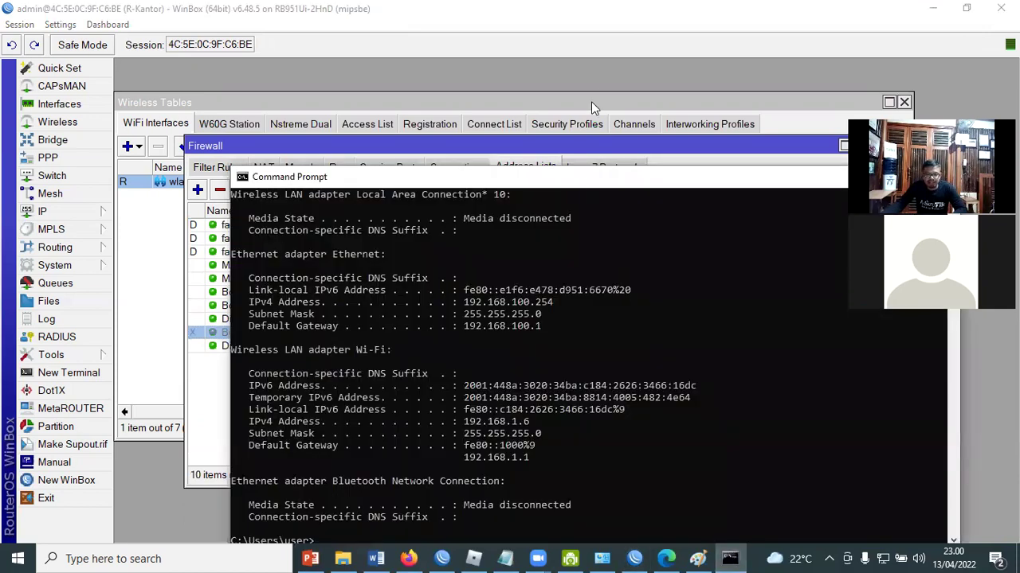
key("Up")
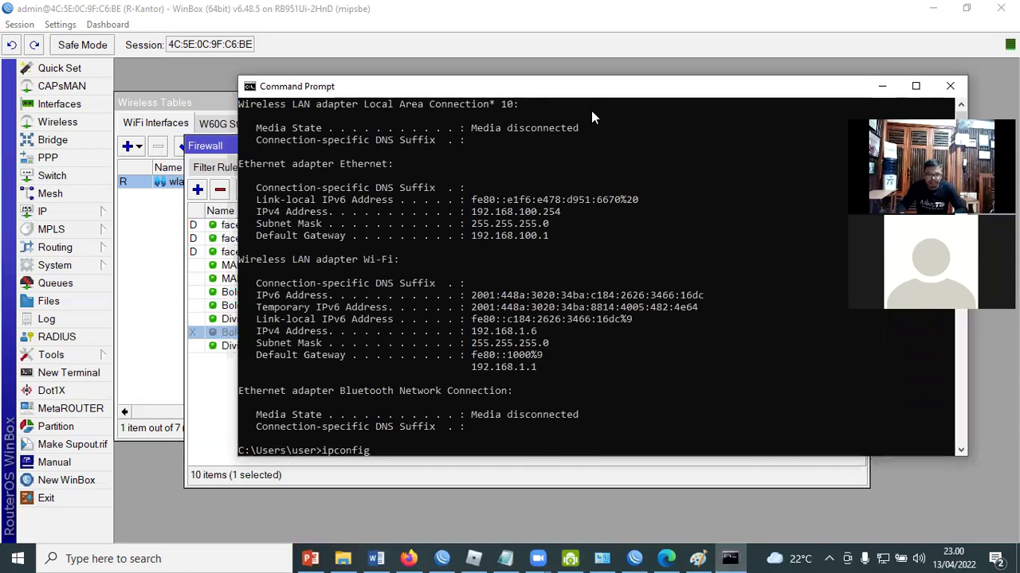
key("BackSpace")
key("BackSpace")
key("BackSpace")
key("BackSpace")
key("BackSpace")
key("BackSpace")
key("BackSpace")
key("BackSpace")
type("cls")
key("Return")
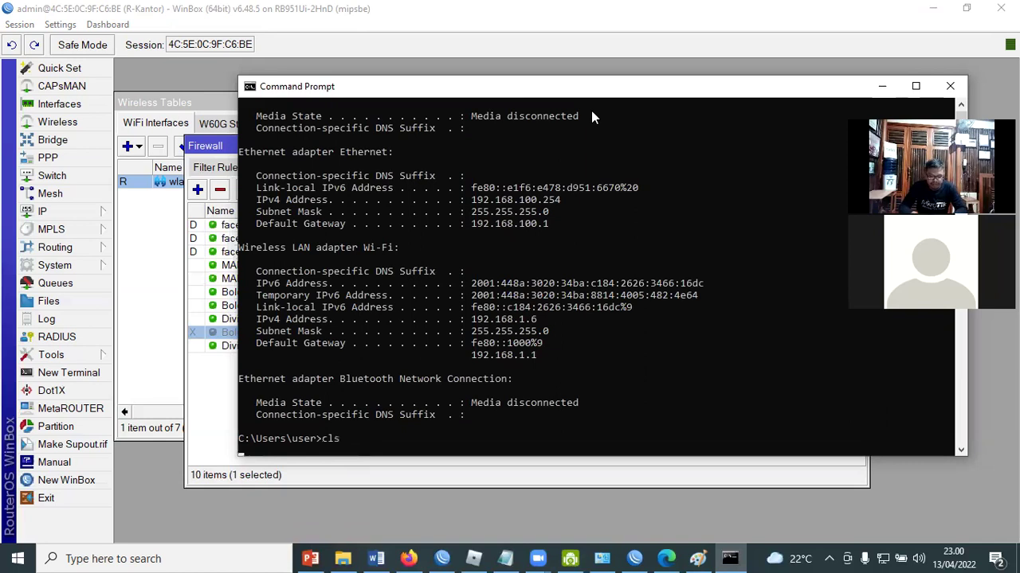
- Ping the router at 192.168.100.1 from the laptop and stop the ping before it completes
type("ping 192.16")
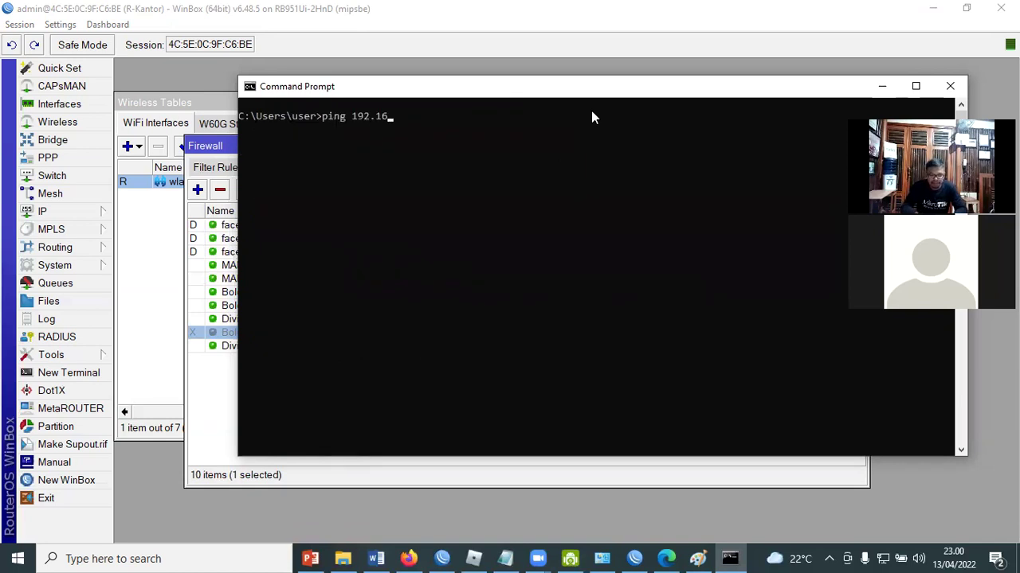
type("8.1")
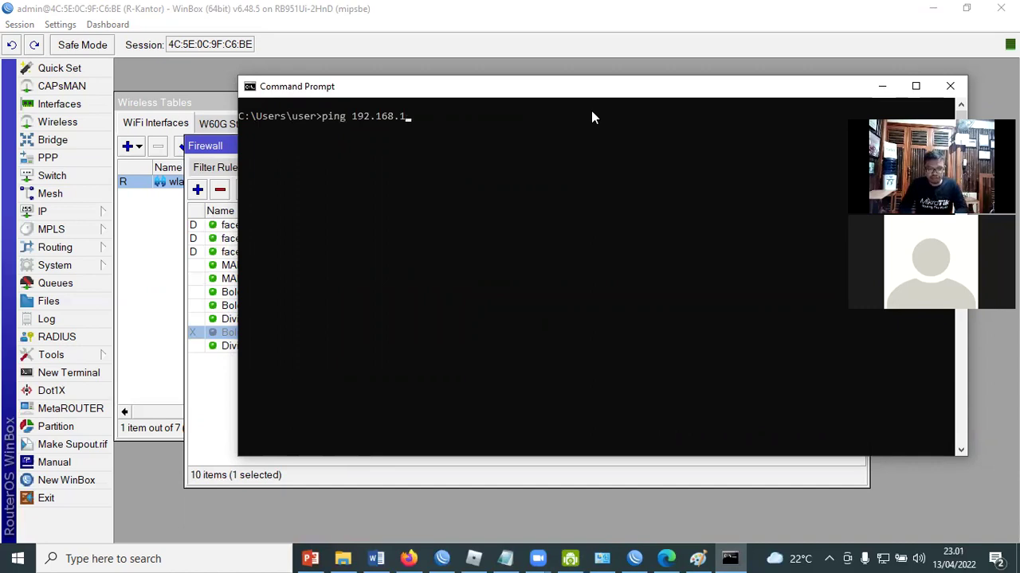
type("00.1")
key("Return")
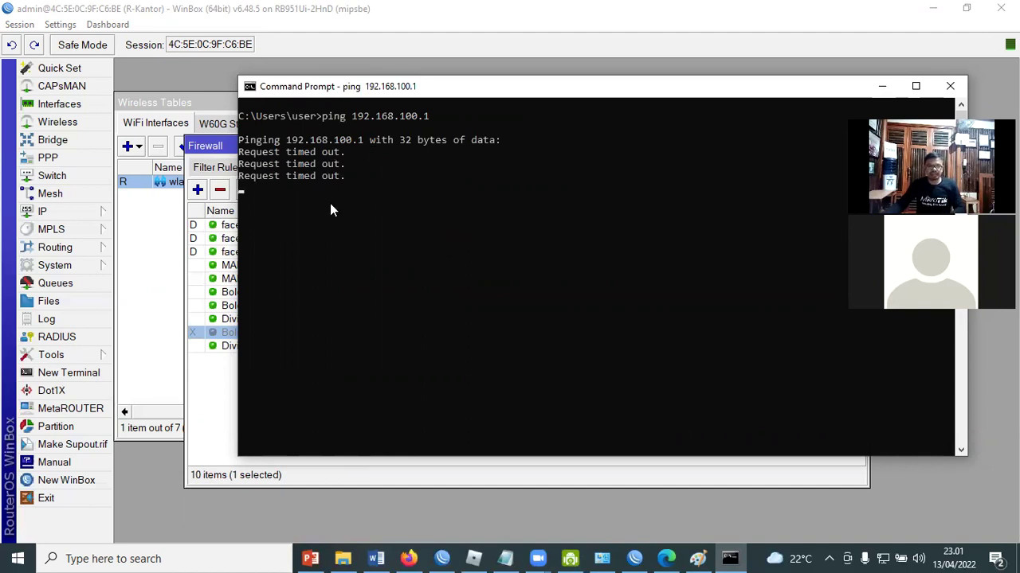
key("ctrl+c")
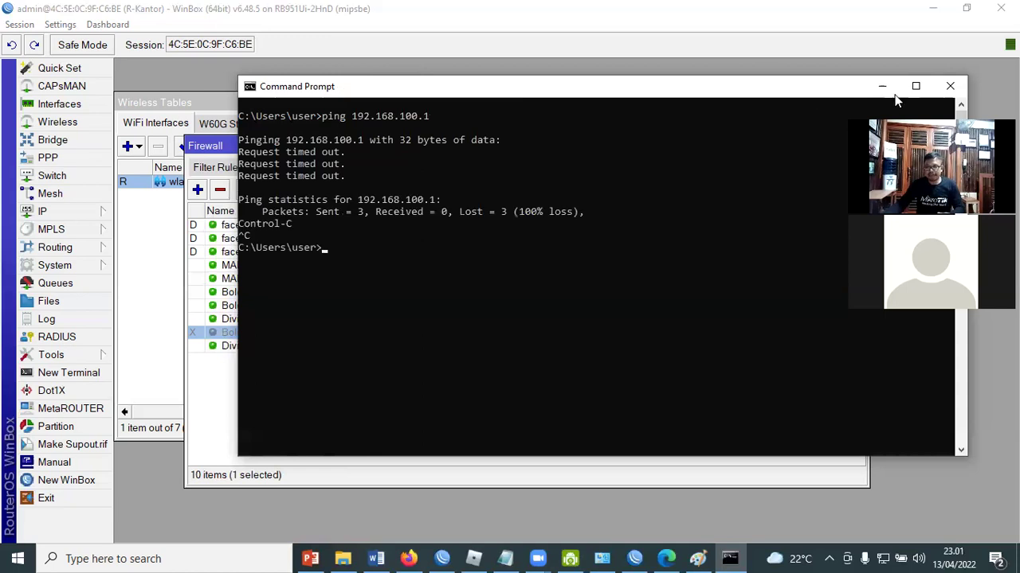
- Return to the WinBox filter rules and change the drop rule's action to reject with icmp host unreachable, saving the rule
left_click(172, 233)
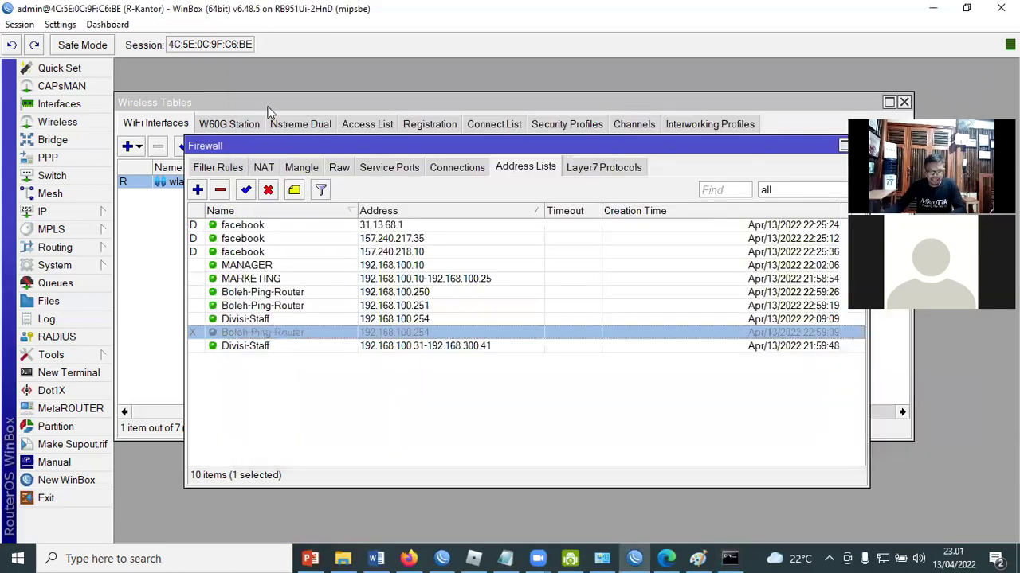
left_click(157, 287)
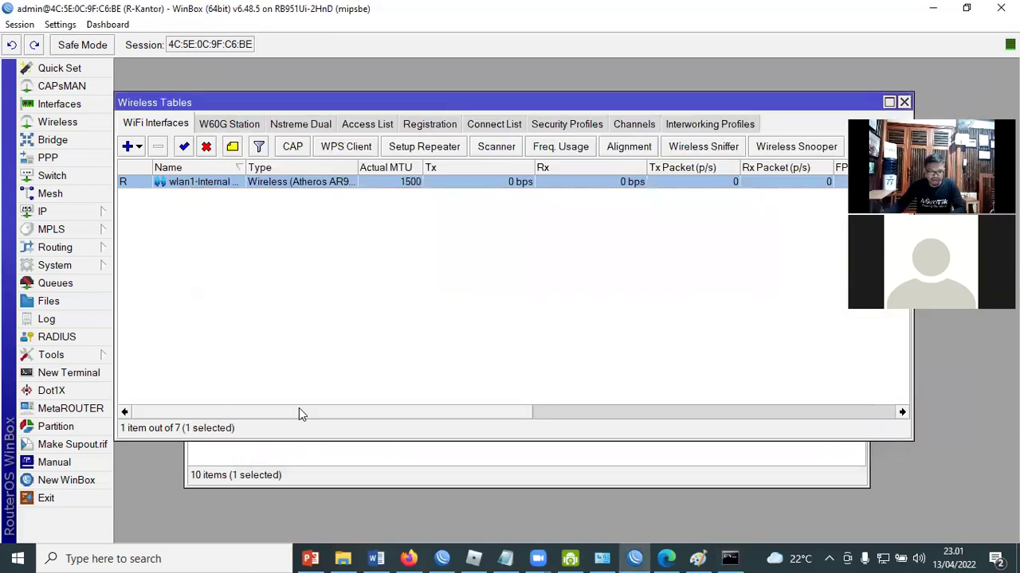
left_click(311, 463)
left_click(235, 167)
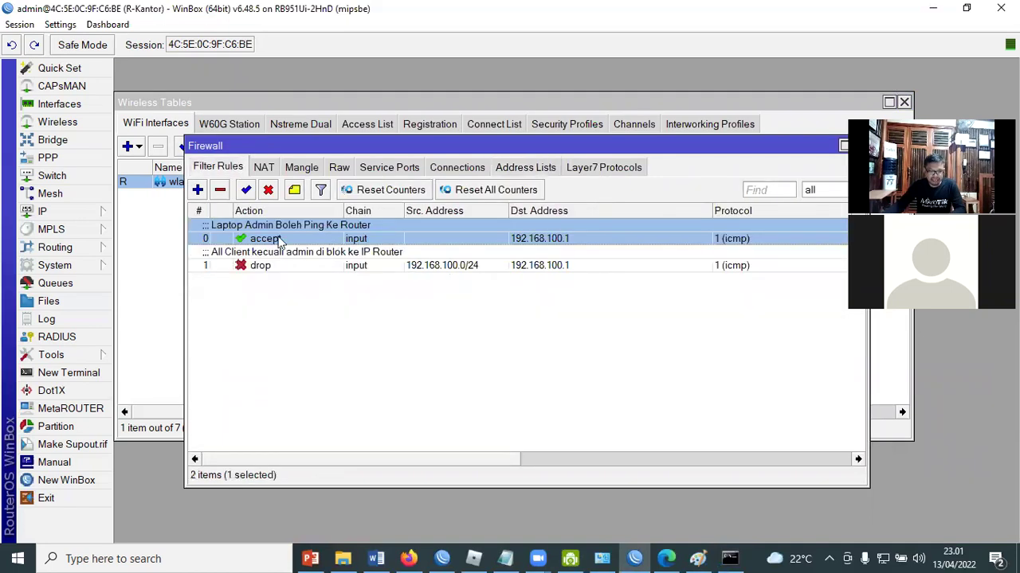
double_click(277, 265)
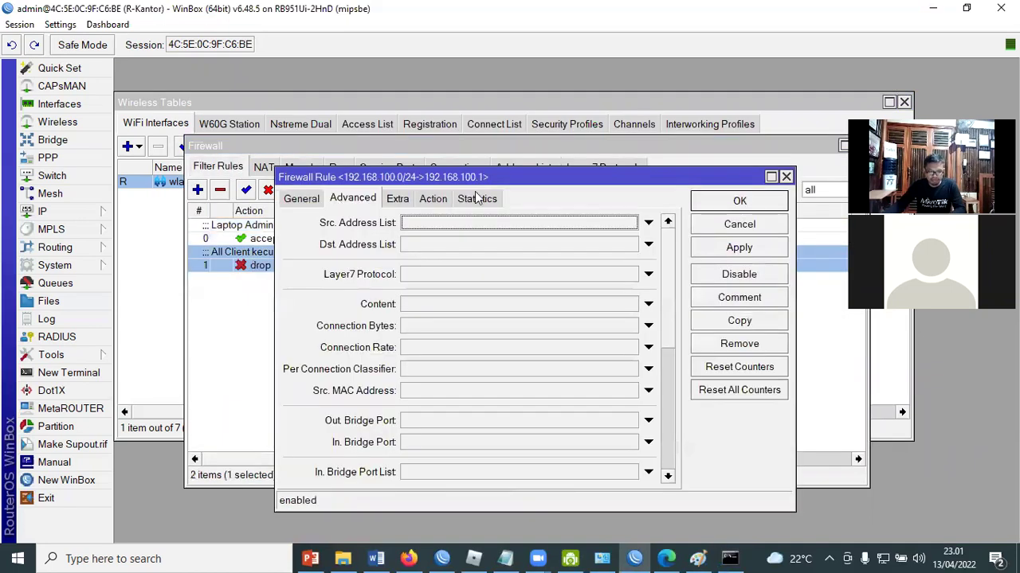
left_click(436, 200)
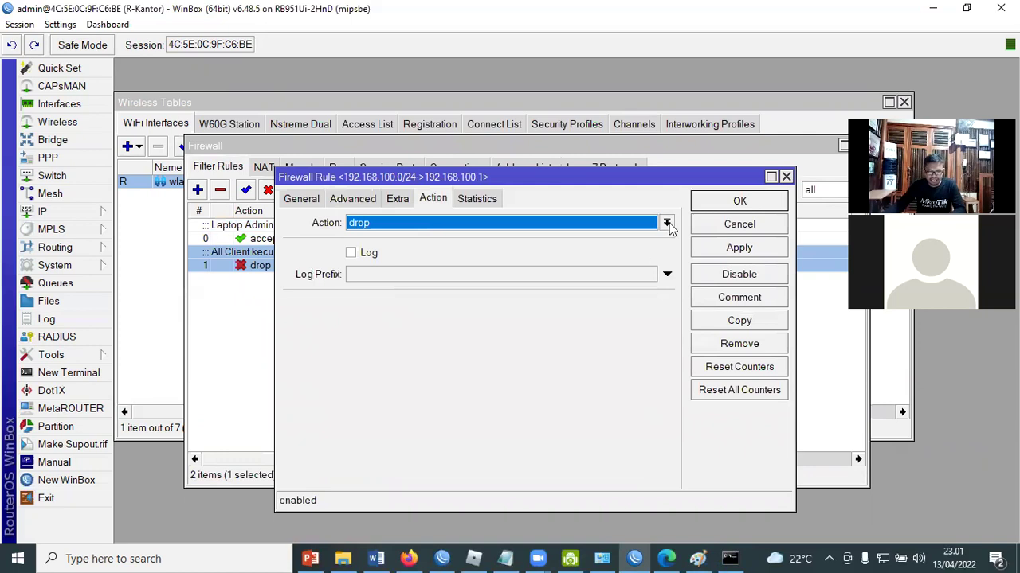
key("alt+Down")
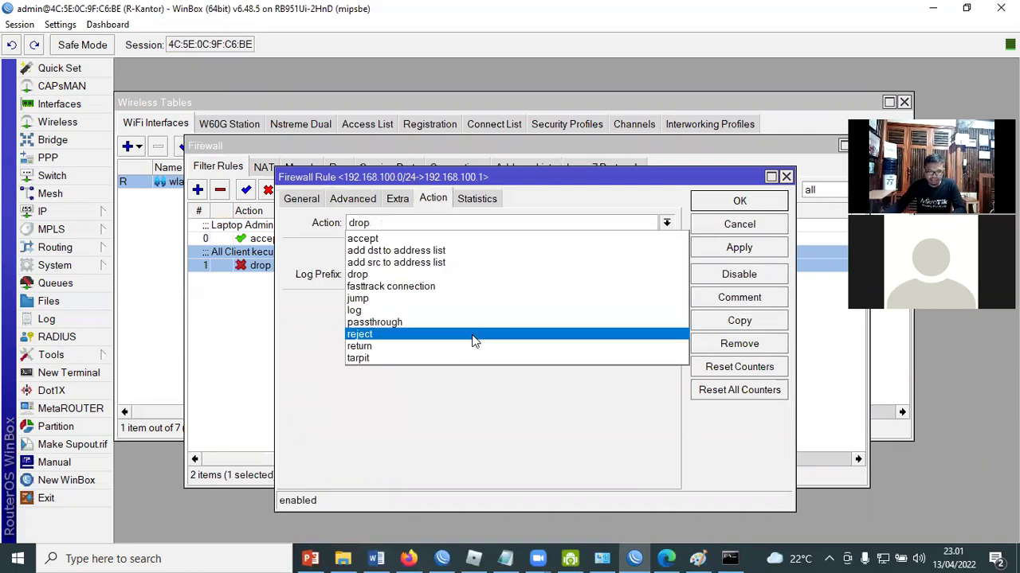
left_click(473, 341)
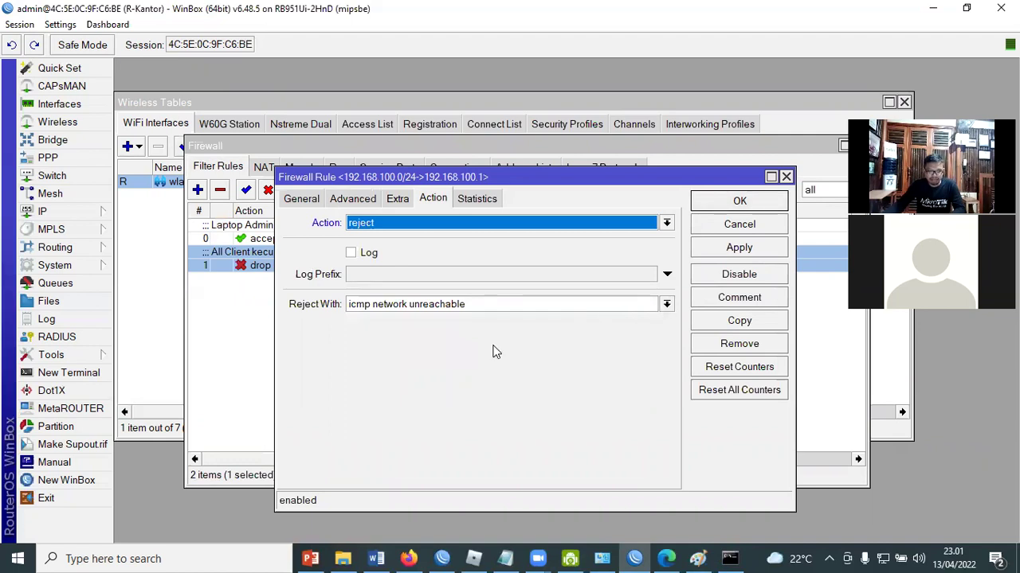
left_click(667, 305)
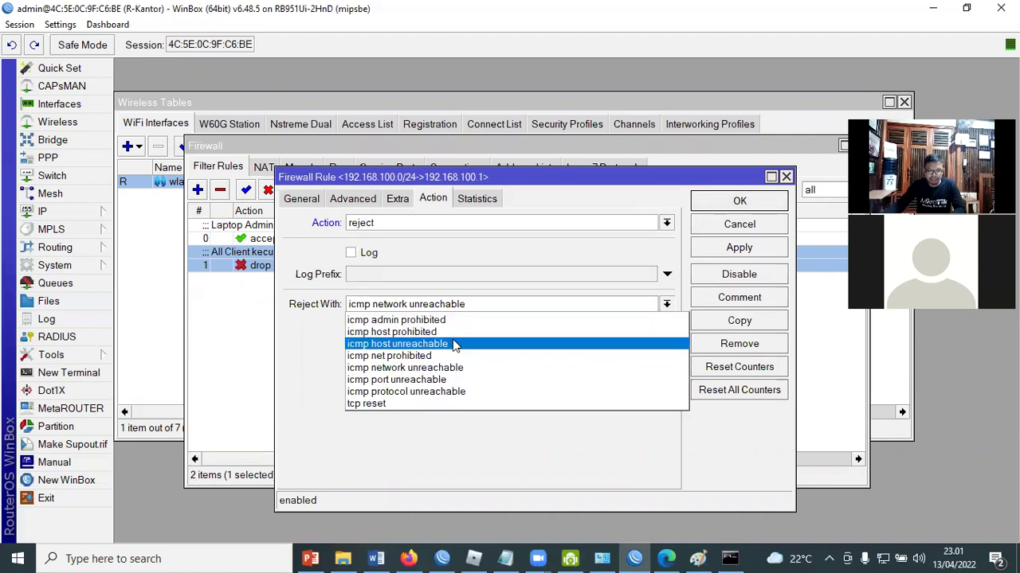
left_click(454, 345)
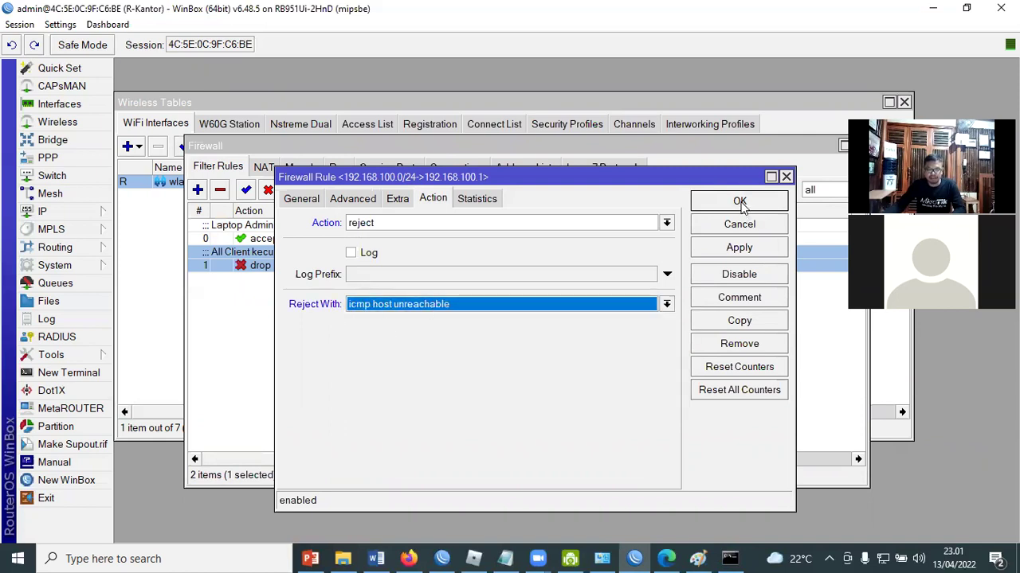
- Switch to Command Prompt, rerun the ping to 192.168.100.1, and return to the filter rules in WinBox
left_click(728, 557)
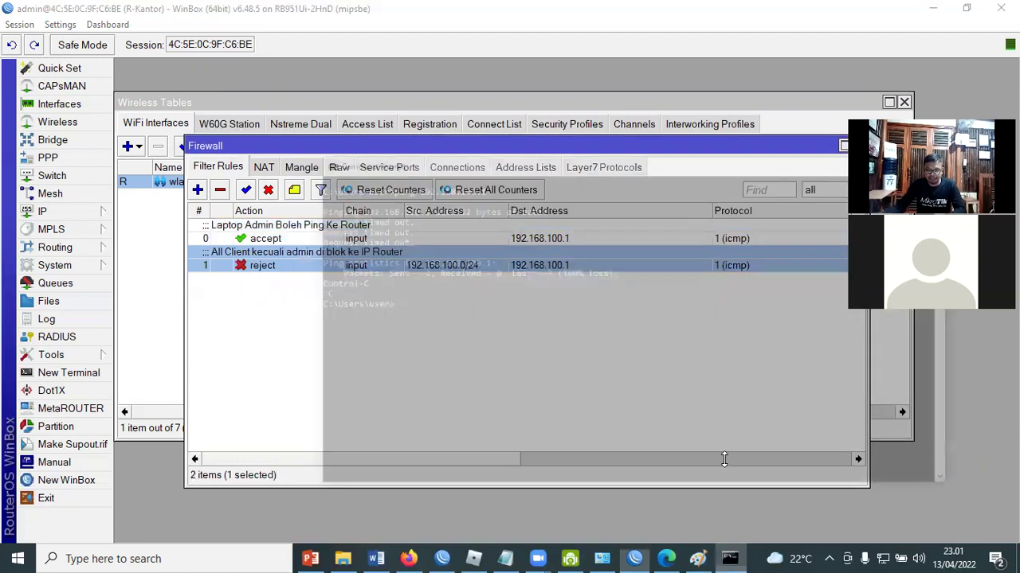
key("Up")
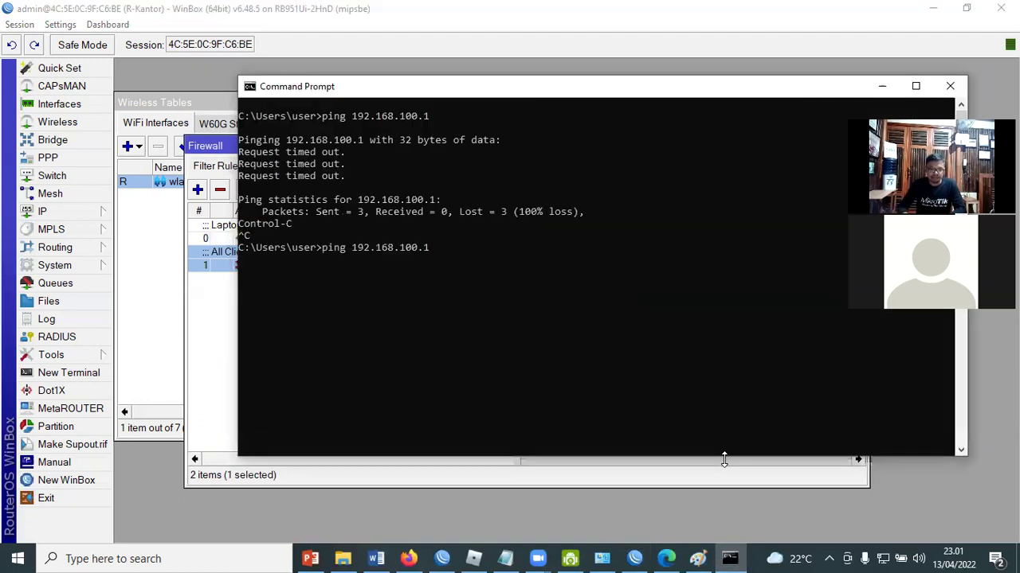
key("Return")
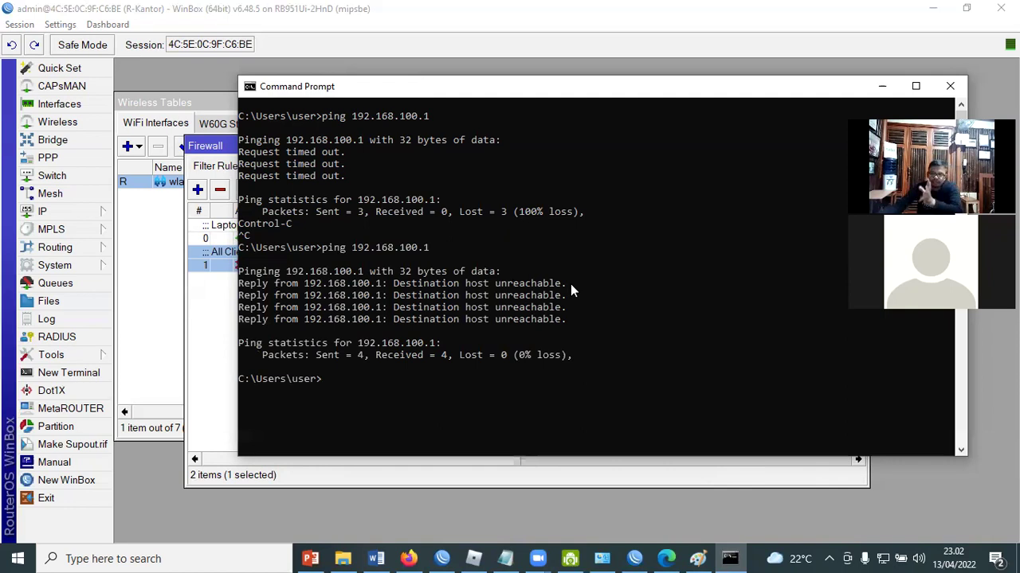
left_click(882, 93)
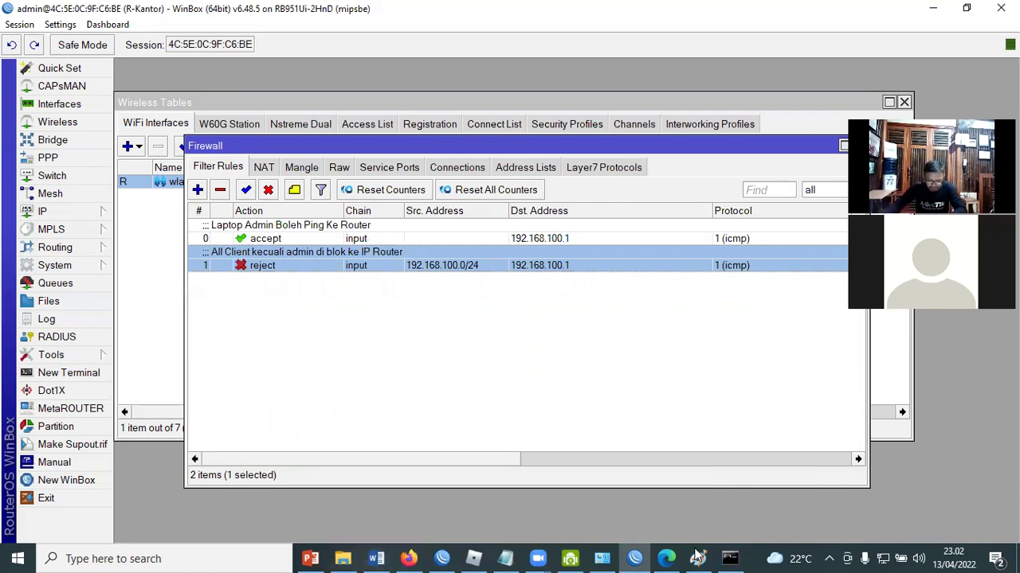
- Switch to Modul Firewall Mikrotik.pdf in Edge and examine the chain diagram on the Firewall Filter Rule slide
left_click(666, 558)
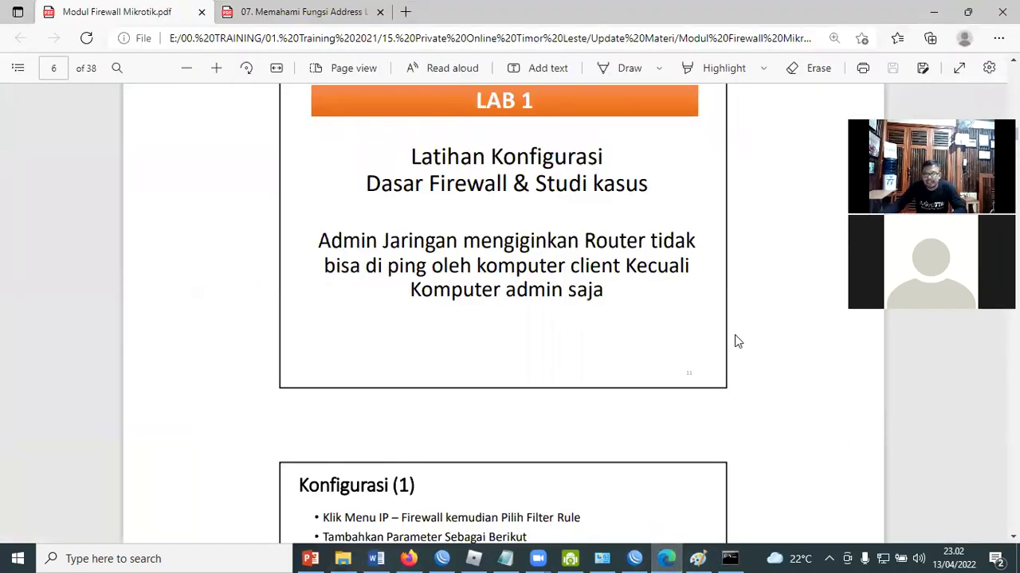
scroll(736, 340, "up", 2)
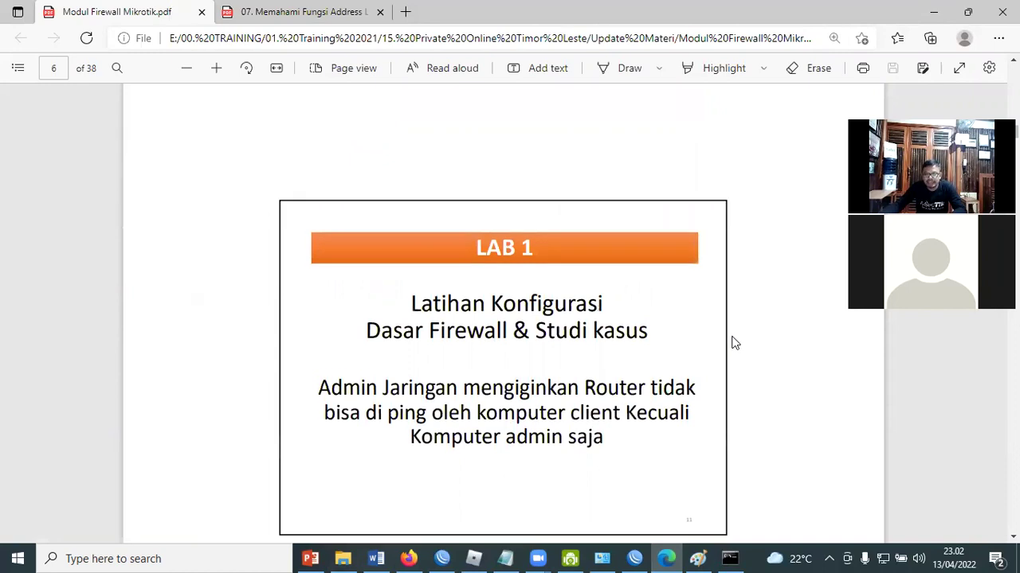
scroll(731, 336, "up", 10)
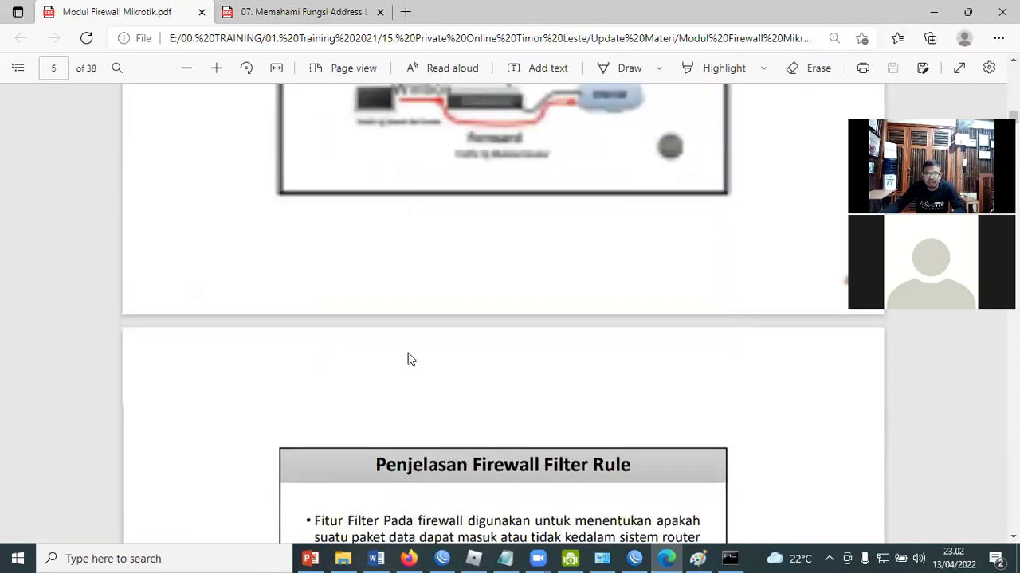
scroll(409, 358, "up", 3)
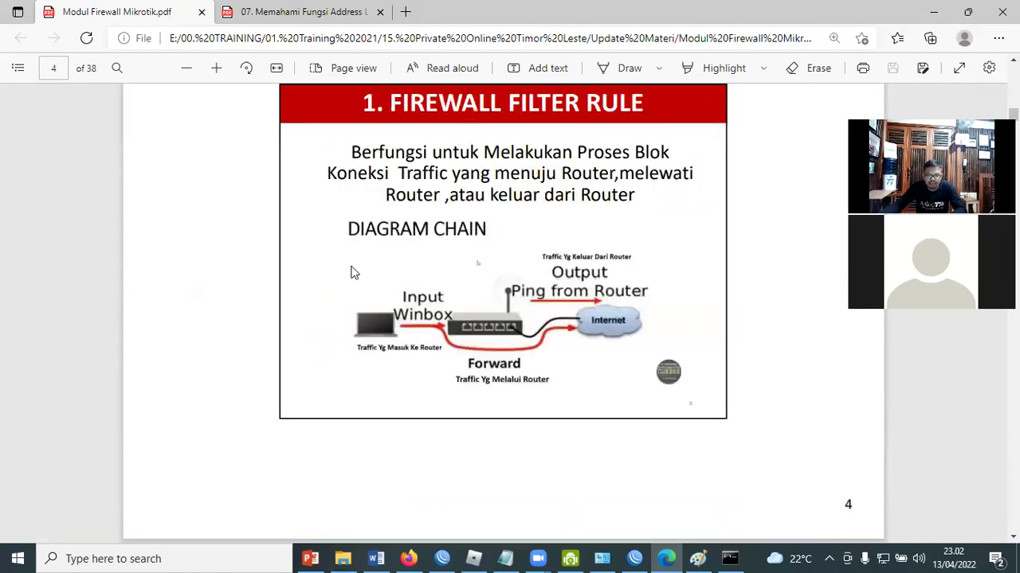
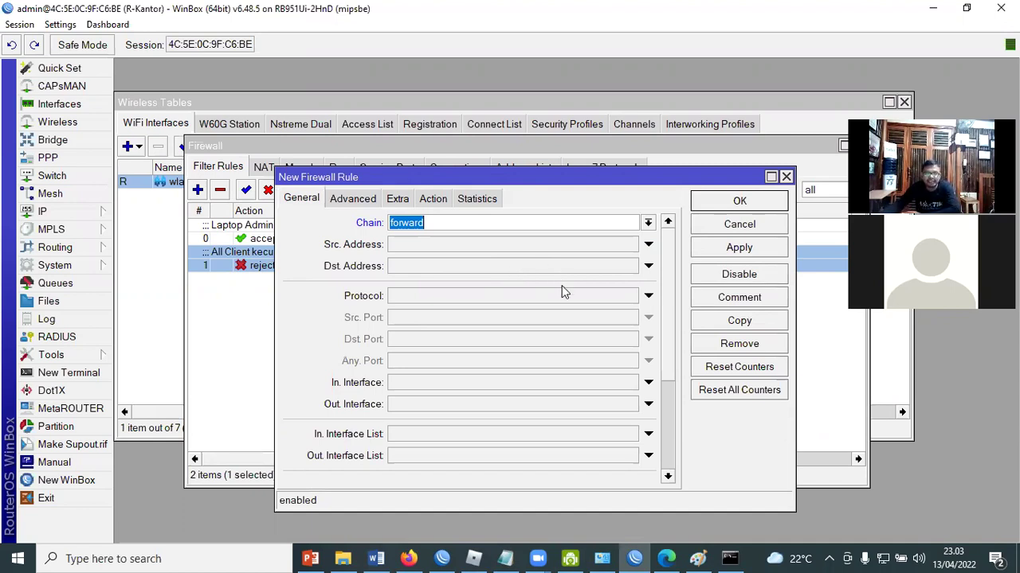
- Set the new forward rule's source address list to MARKETING and its action to drop
left_click(360, 199)
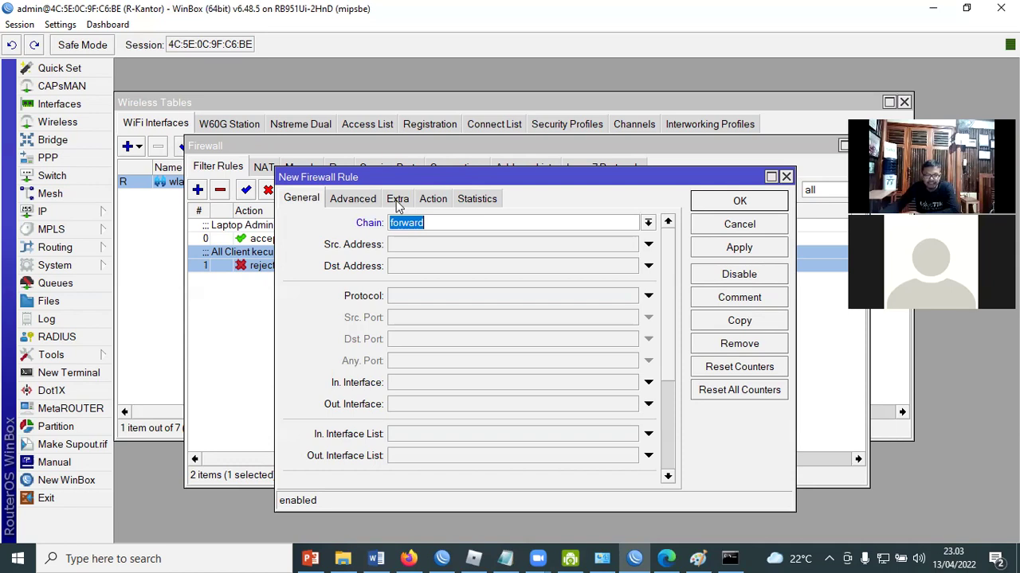
left_click(629, 224)
left_click(630, 224)
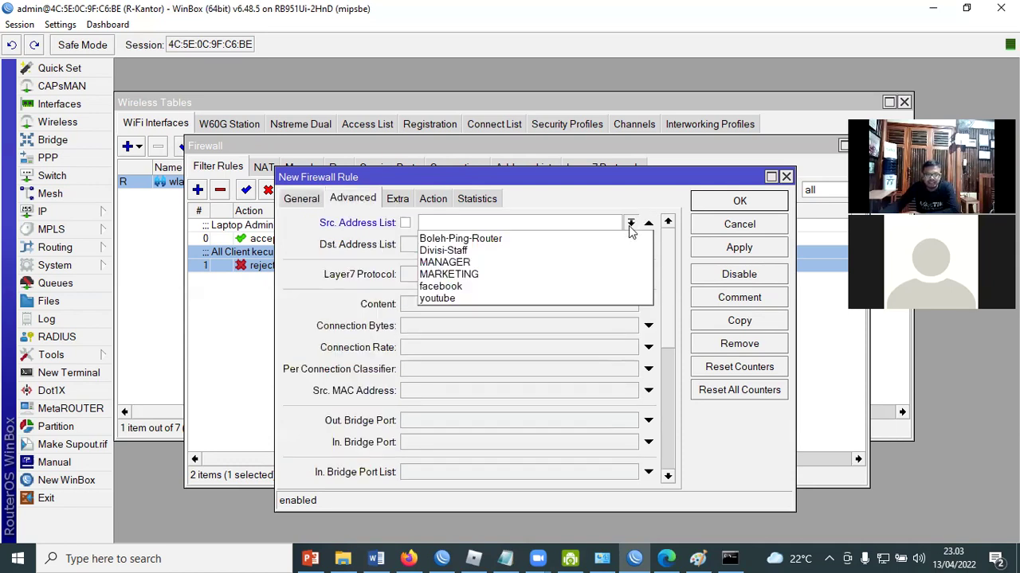
left_click(448, 274)
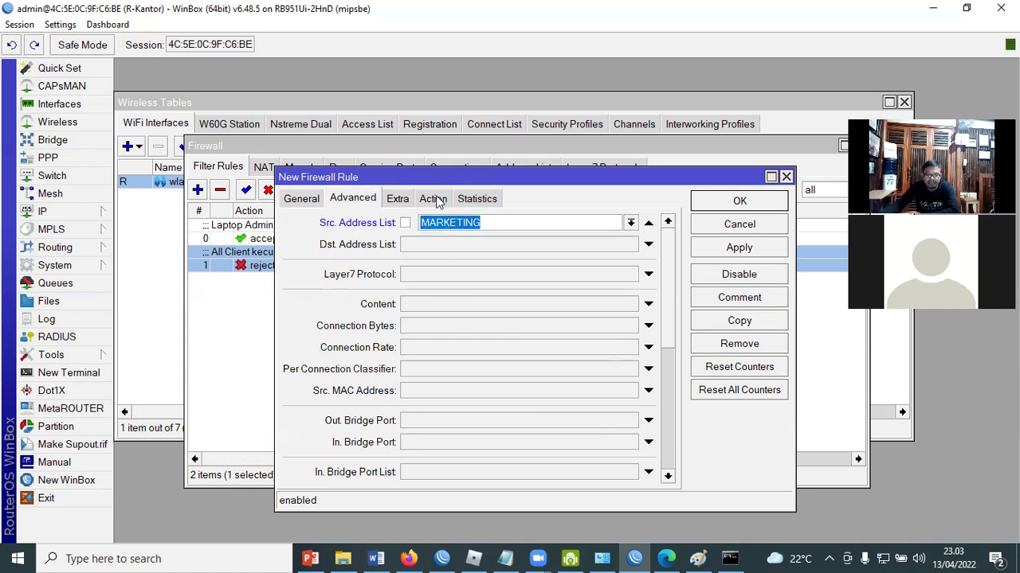
left_click(445, 205)
left_click(474, 227)
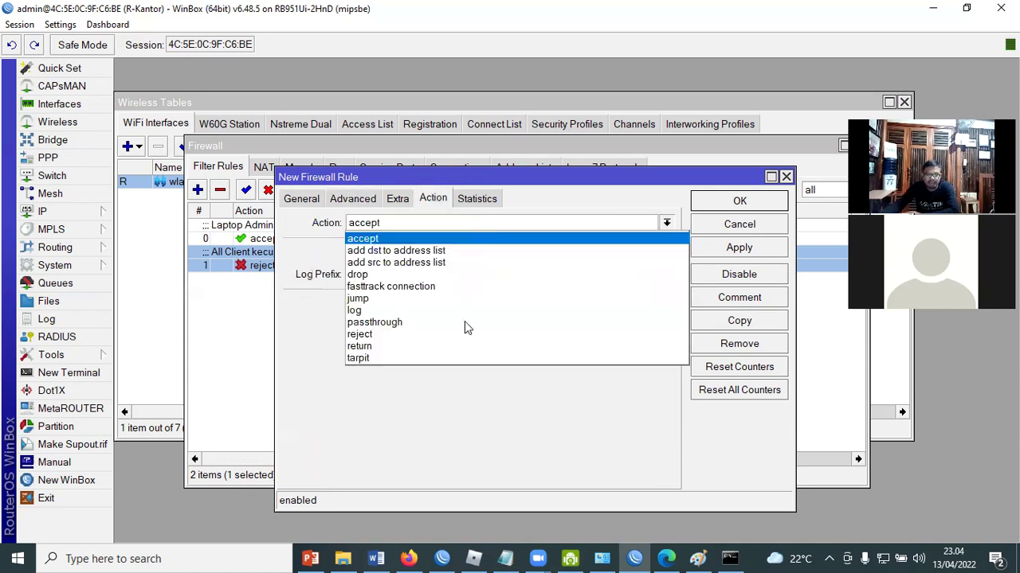
left_click(385, 275)
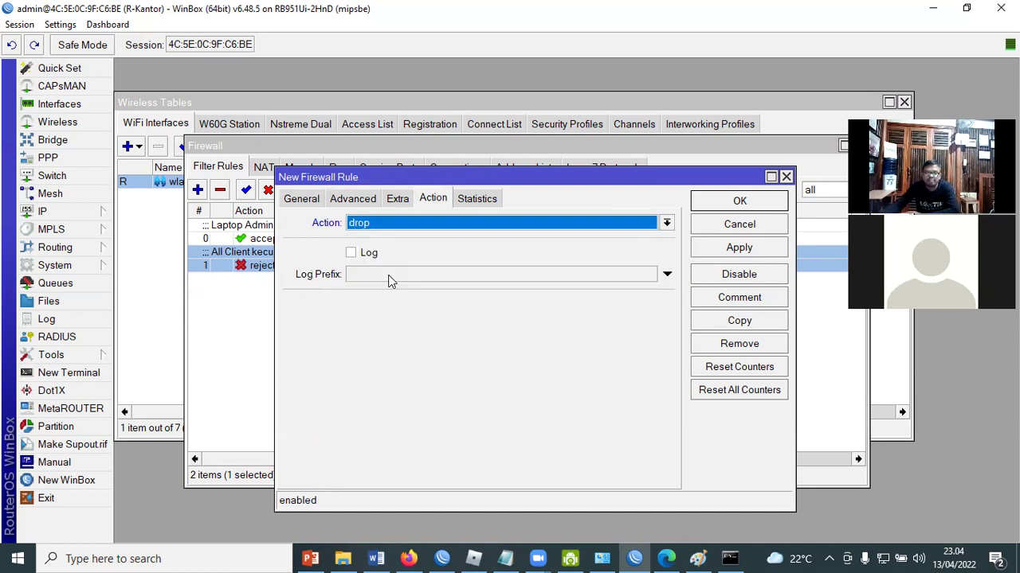
- Check the new forward rule against the Divisi Marketing address range in the Notepad notes and save the rule
left_click(302, 199)
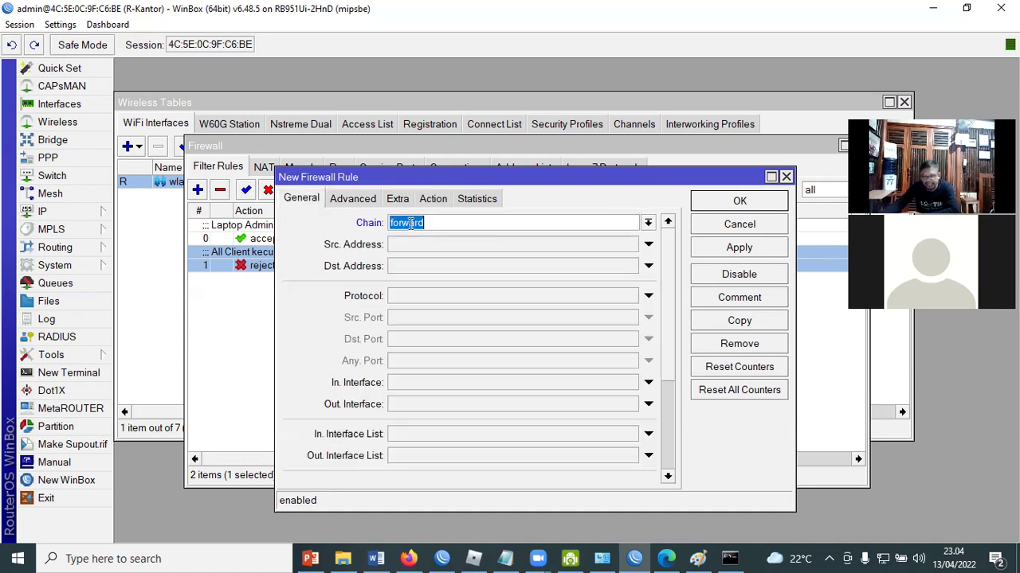
left_click(360, 202)
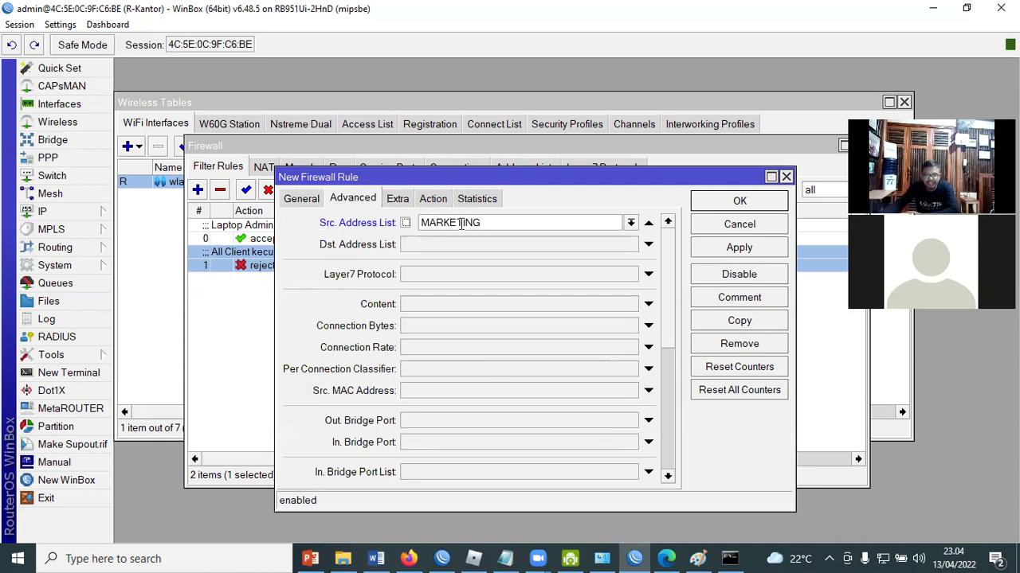
left_click(505, 558)
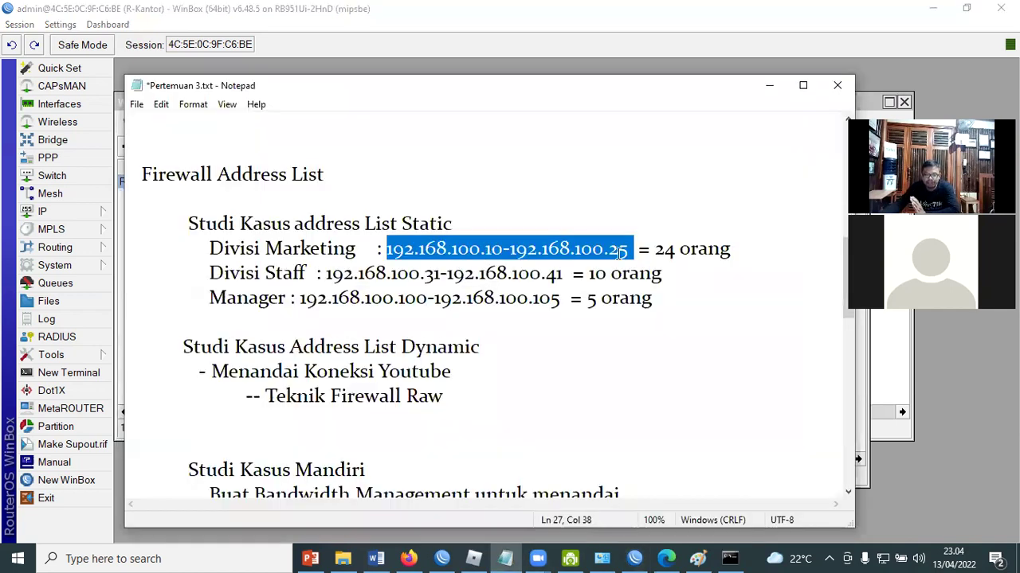
left_click(769, 85)
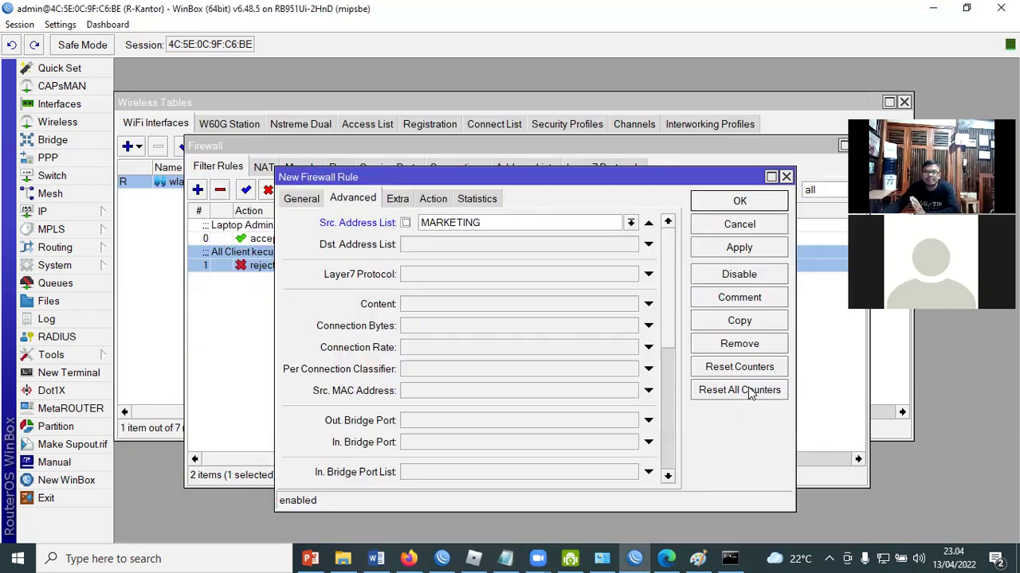
left_click(444, 197)
left_click(745, 203)
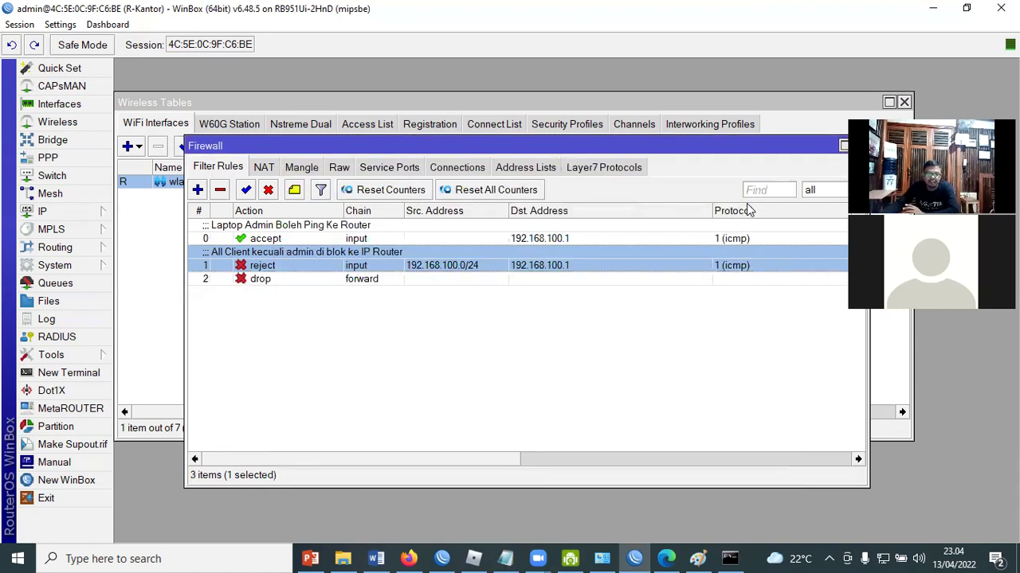
- Examine the forward drop rule's source address list and its byte and packet counters
left_click(374, 280)
left_click(721, 466)
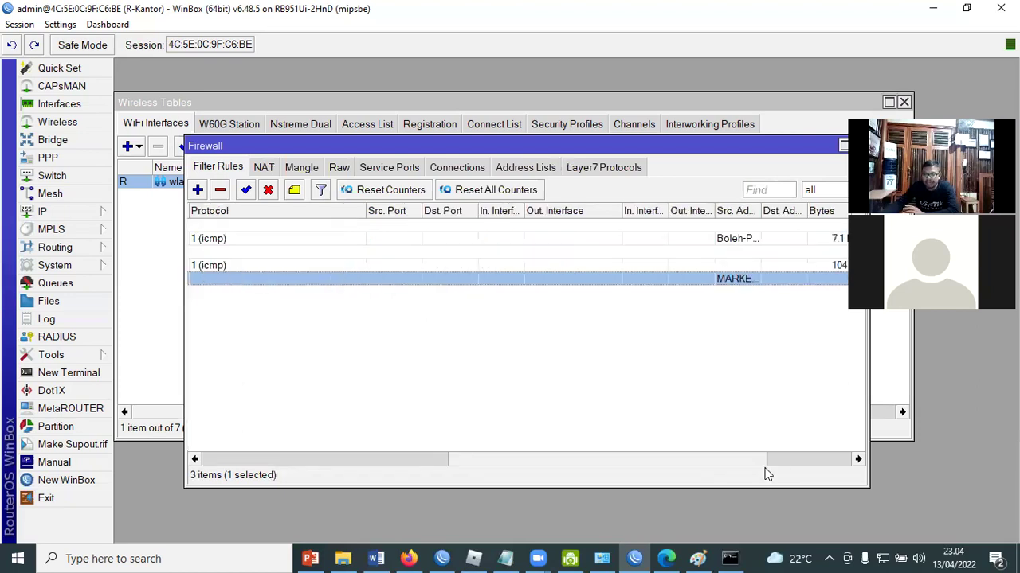
left_click(799, 466)
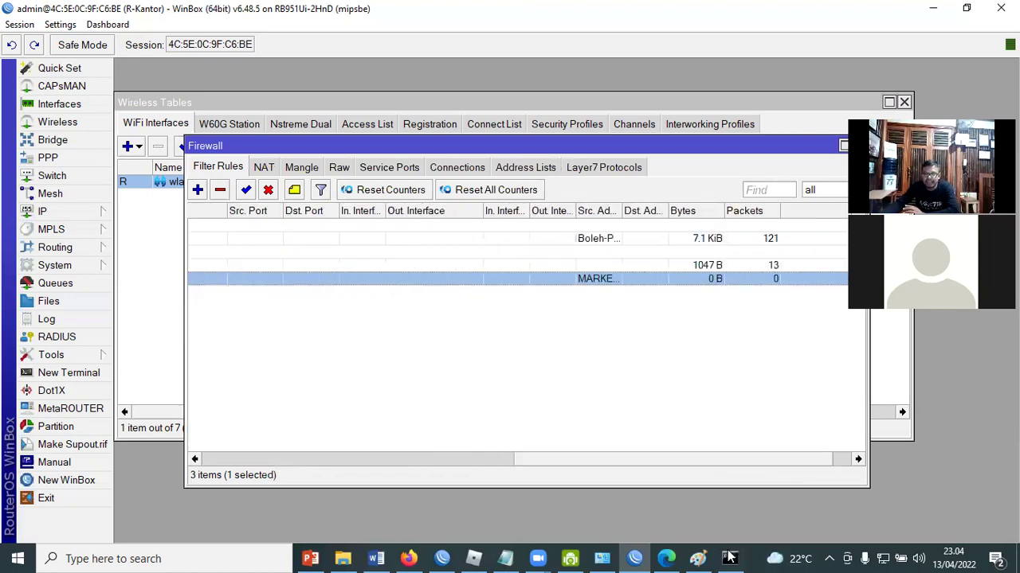
- Switch to Command Prompt, rerun the ping to 192.168.100.1, and interrupt it
left_click(729, 558)
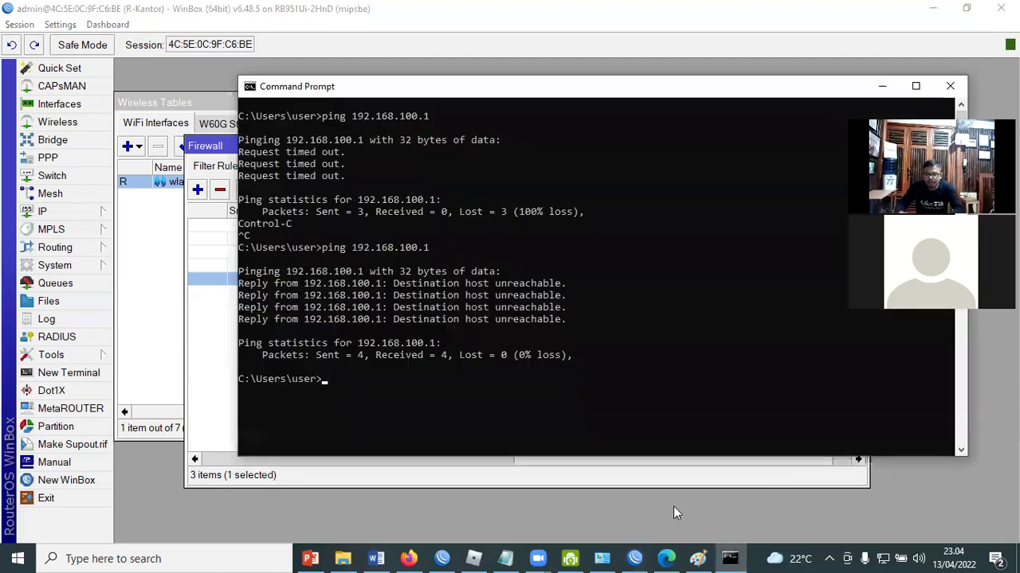
key("Up")
key("Return")
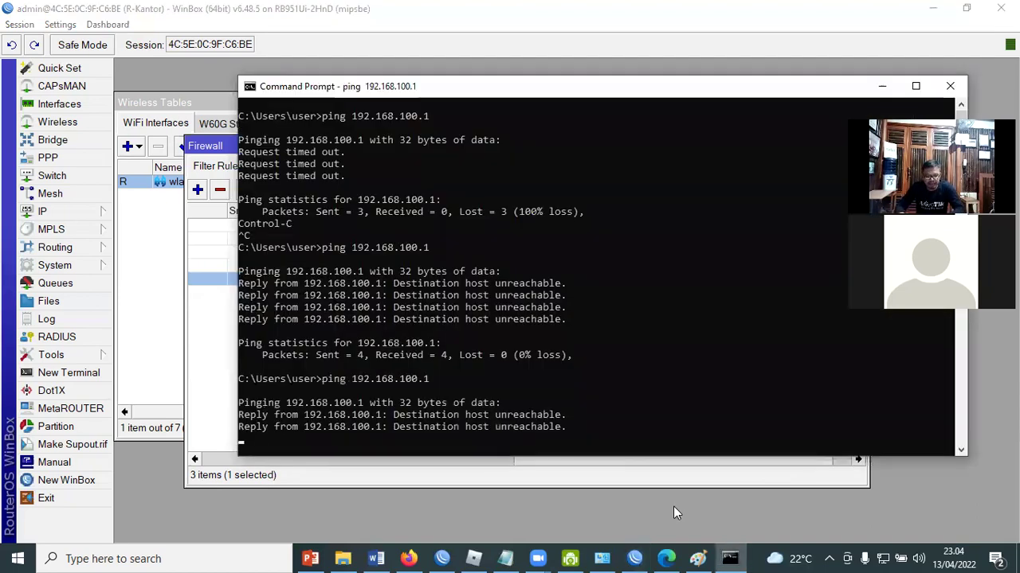
key("ctrl+c")
- Ping google.com from the Command Prompt to test the client's internet access
type("p")
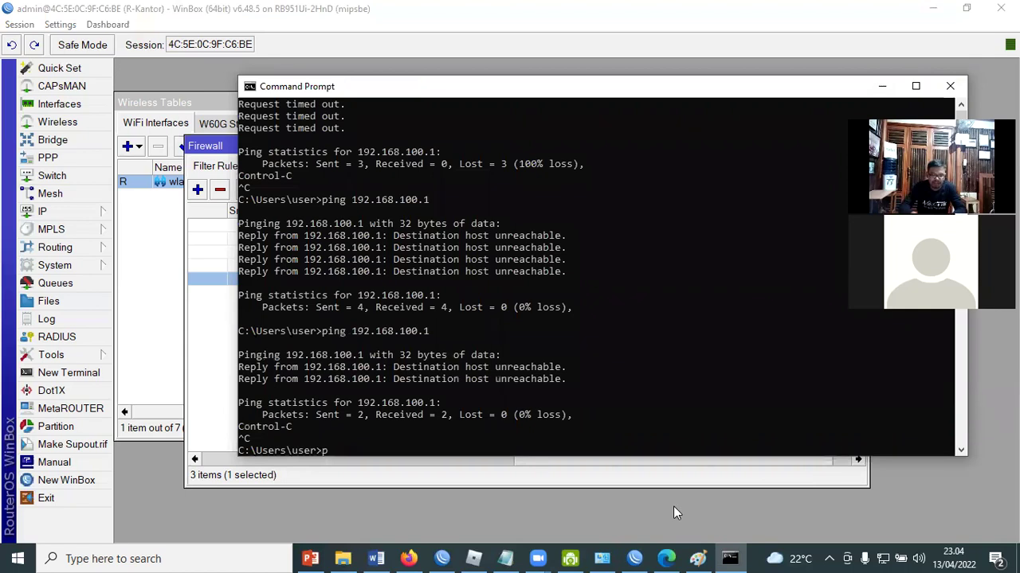
type("ing googl")
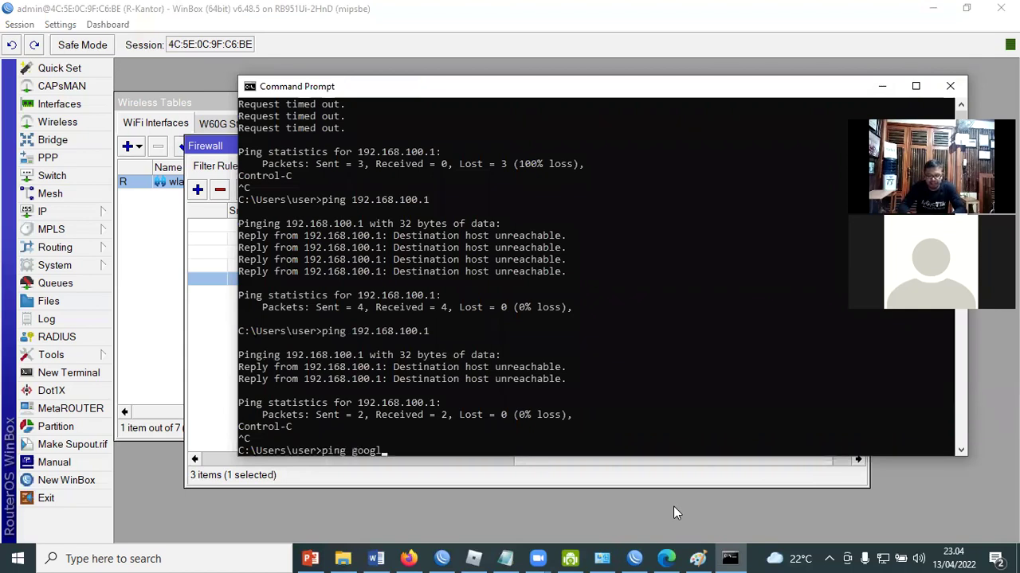
type("e.com")
key("Return")
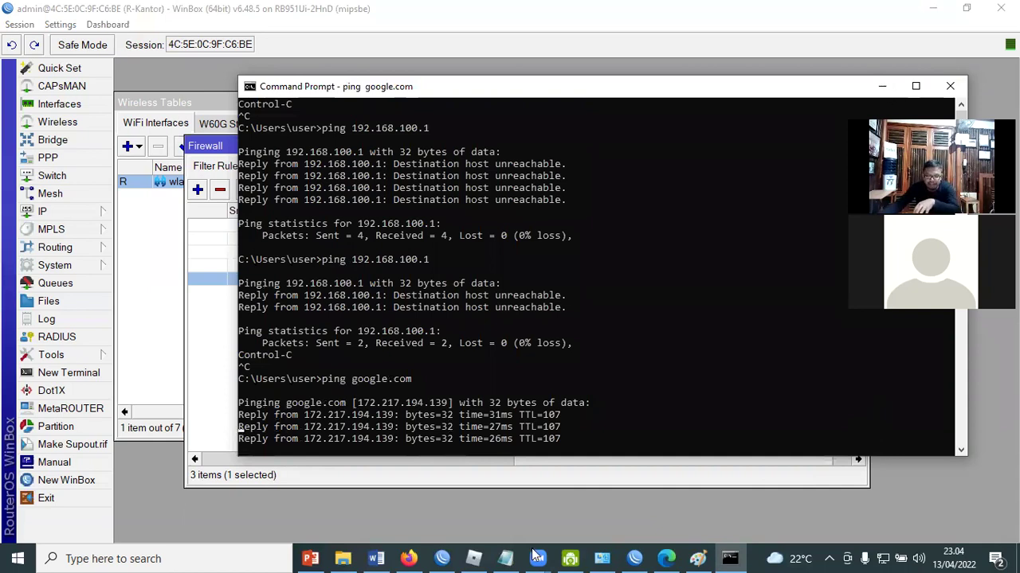
- Check the Divisi Marketing address range in the Notepad notes and return to the filter rules in WinBox
key("alt+Tab")
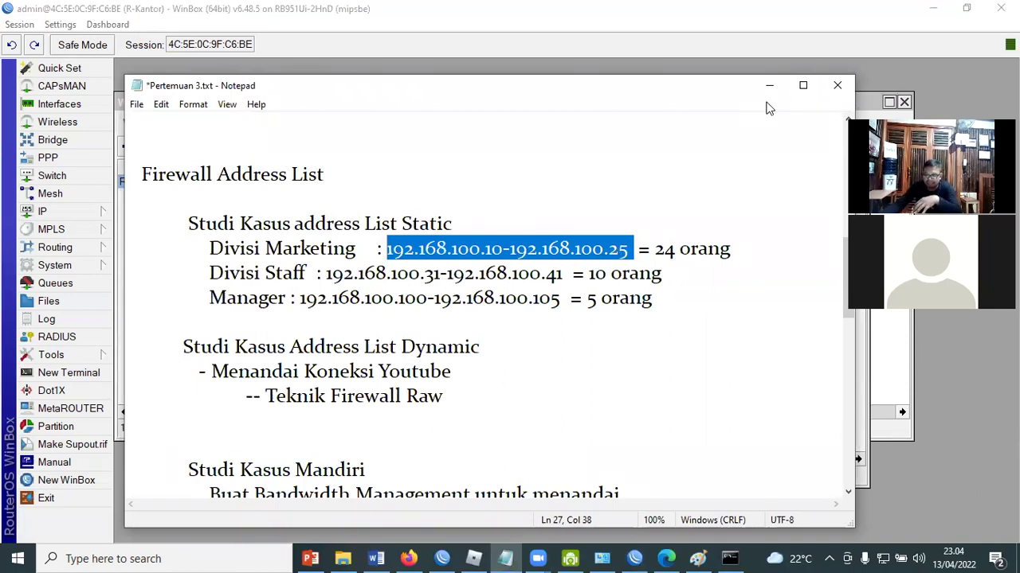
left_click(620, 249)
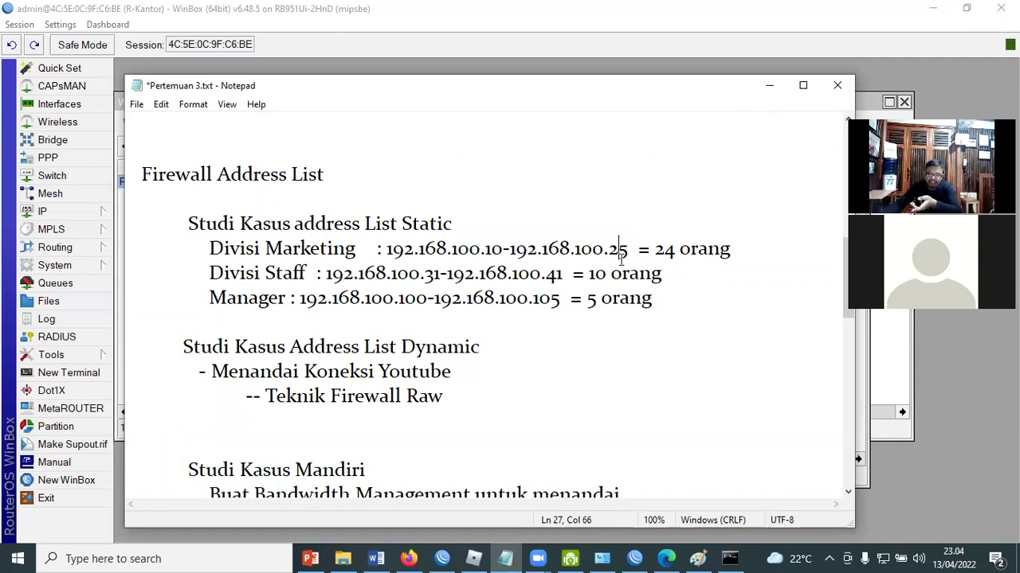
left_click(771, 86)
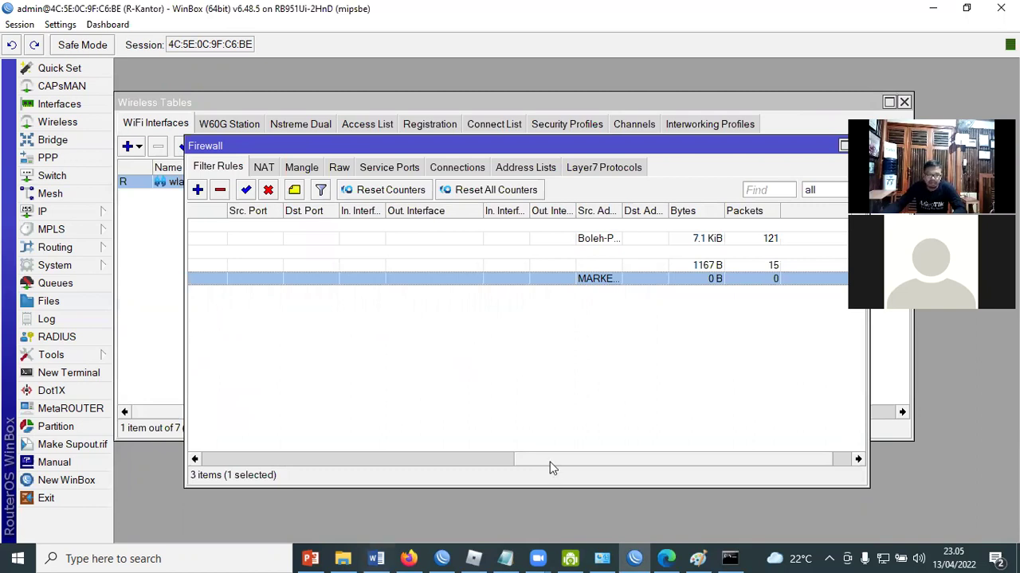
scroll(338, 272, "left", 5)
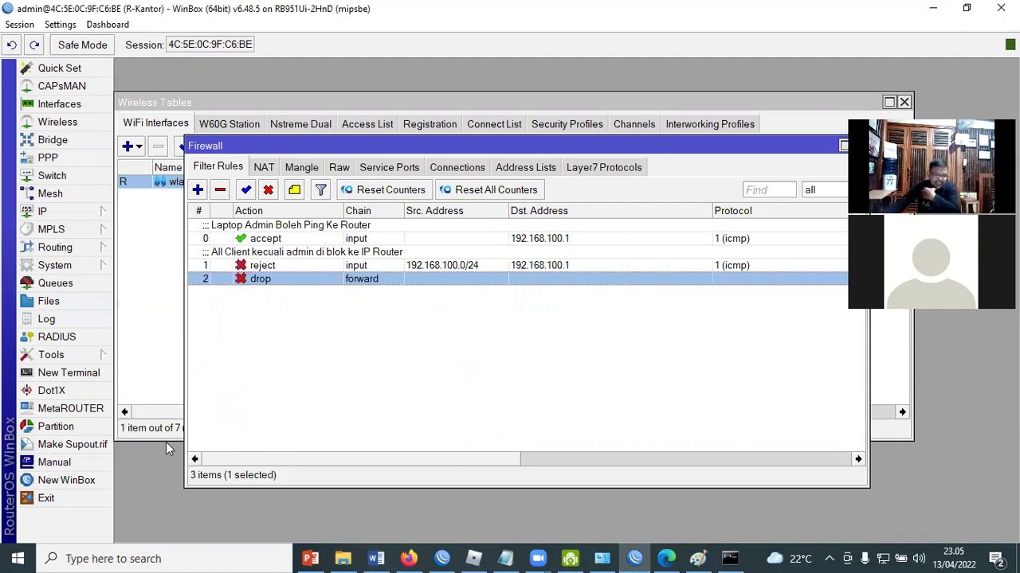
- Open a new router terminal, ping google.com from it, and stop the ping
left_click(69, 373)
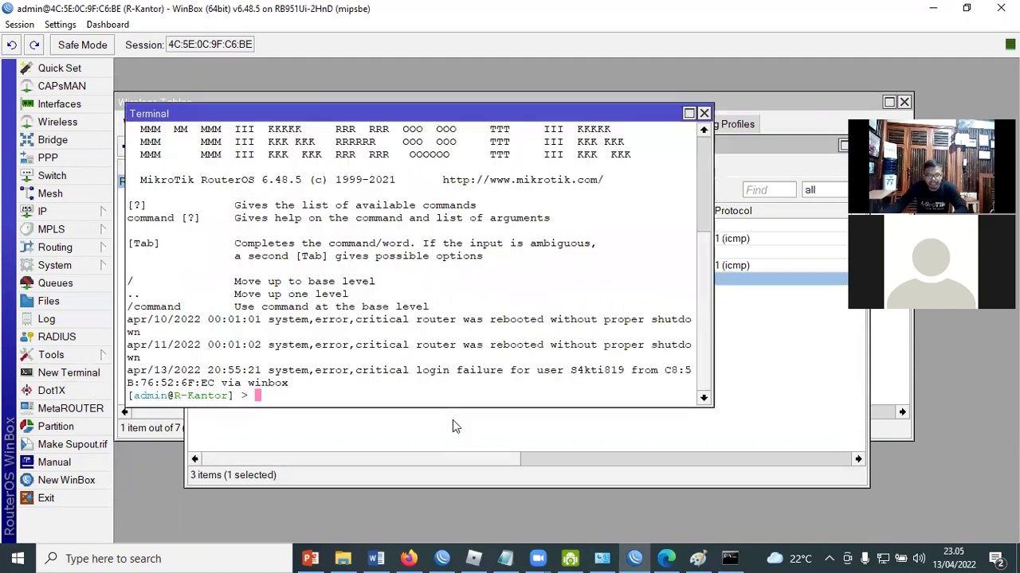
type("pin")
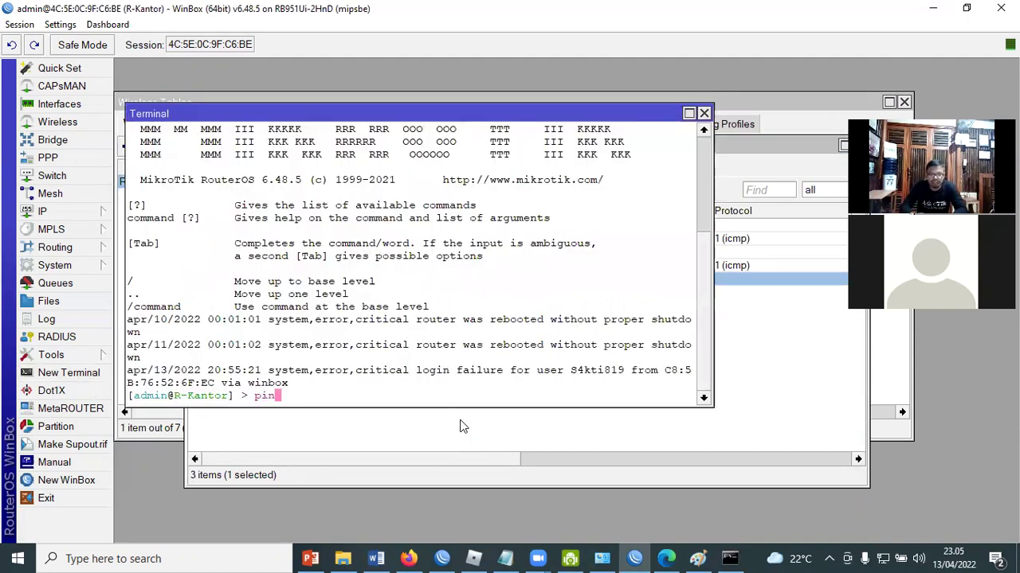
type("g googl")
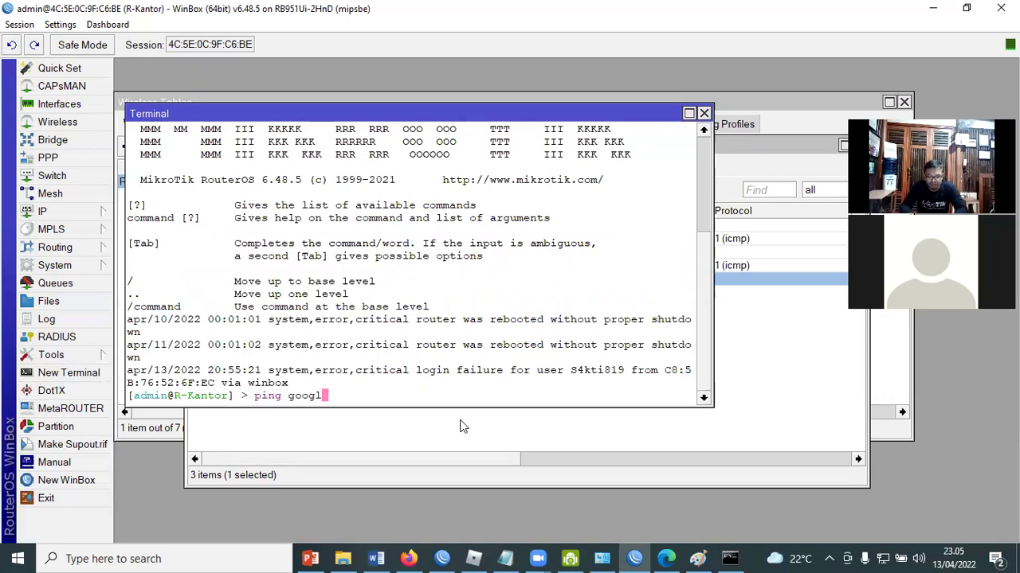
type("e.co")
type("m")
key("Return")
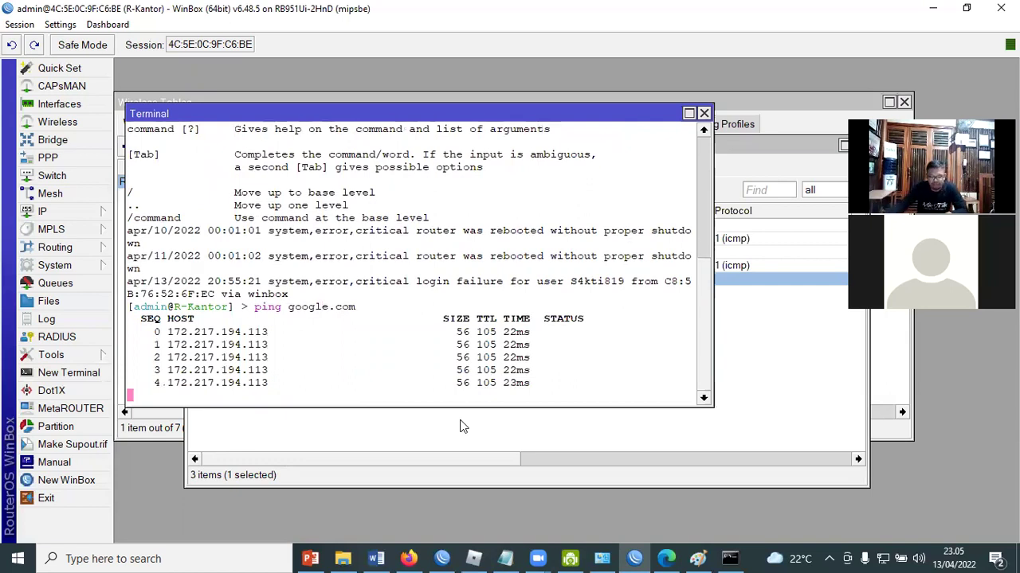
key("ctrl+c")
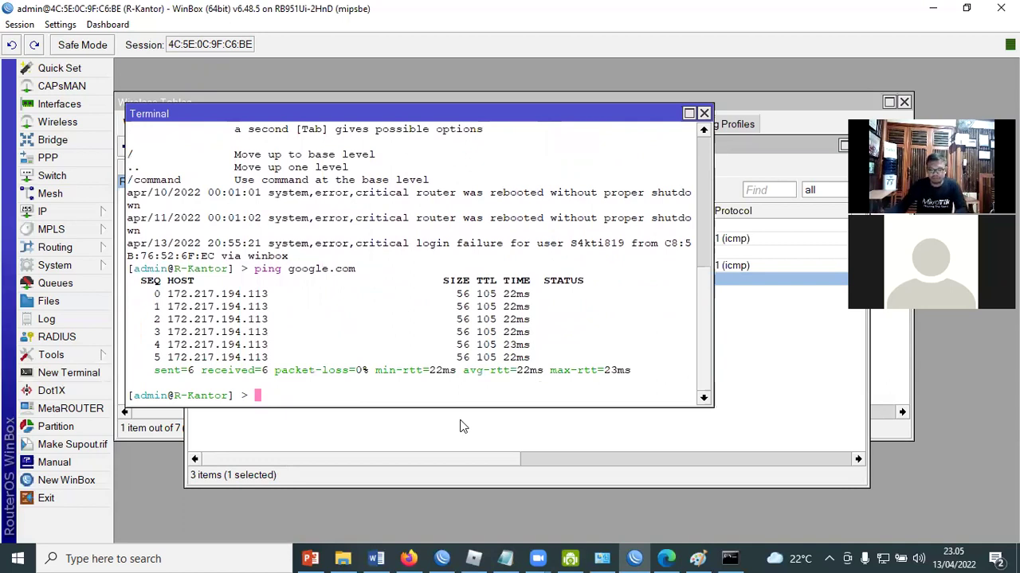
- Ping detik.com from the router terminal, stop the ping, and close the terminal
type("ping ")
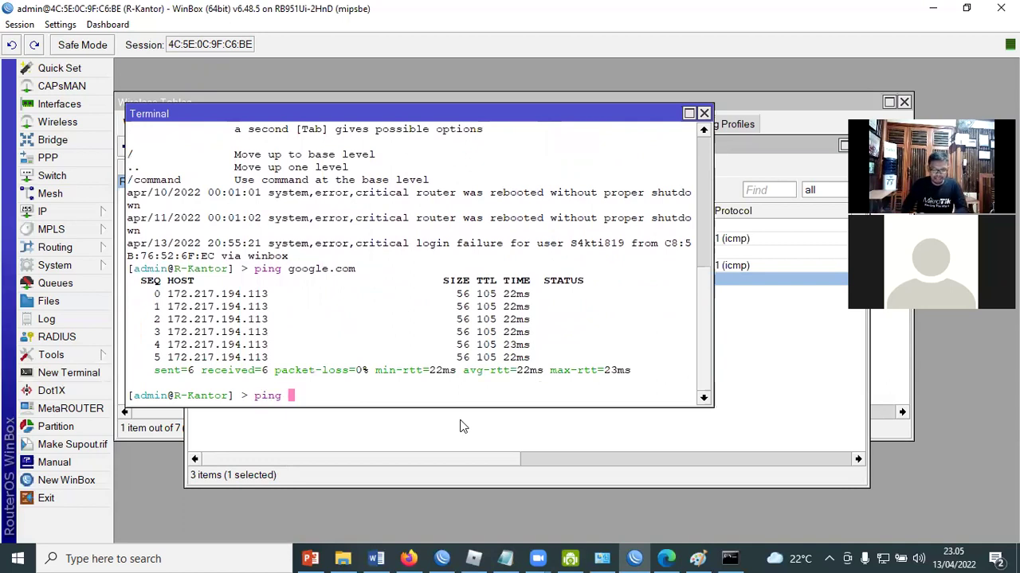
type("detik.com")
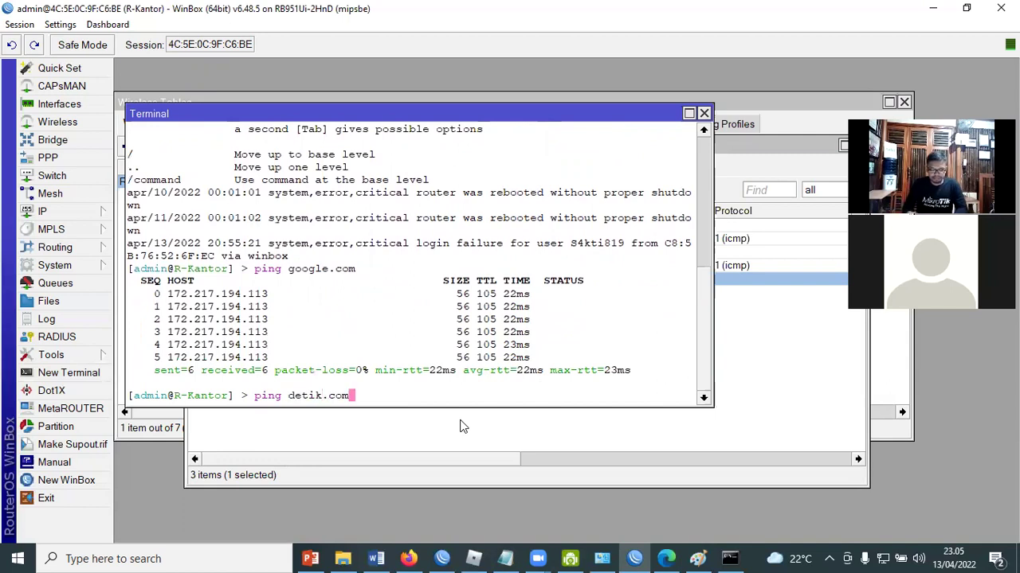
key("Return")
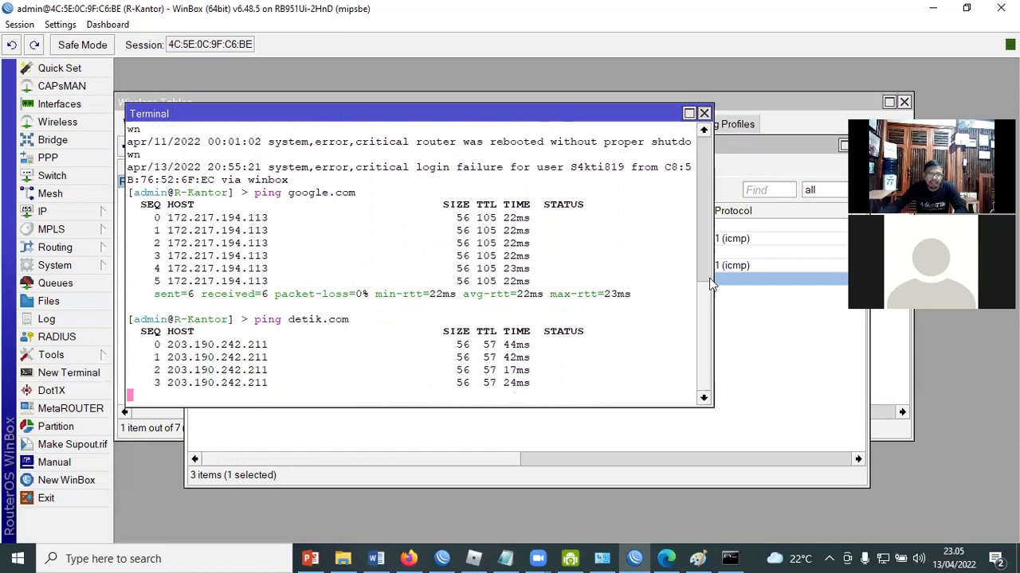
key("ctrl+c")
key("ctrl+d")
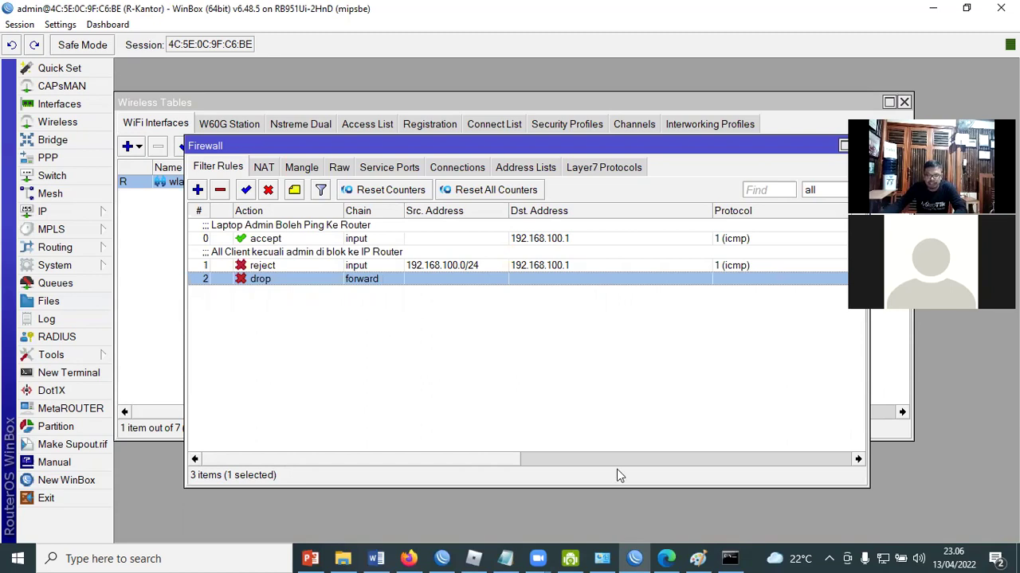
- Switch to Modul Firewall Mikrotik.pdf in Edge and look through the slides from LAB 1 to the Lab 2 Studi Kasus
key("alt+Tab")
scroll(470, 321, "down", 5)
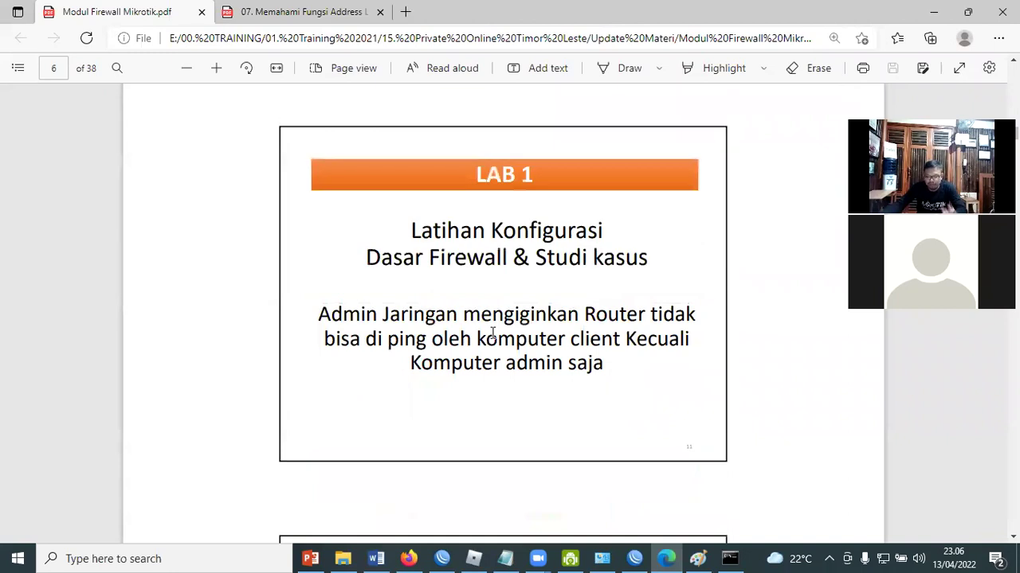
scroll(510, 332, "down", 6)
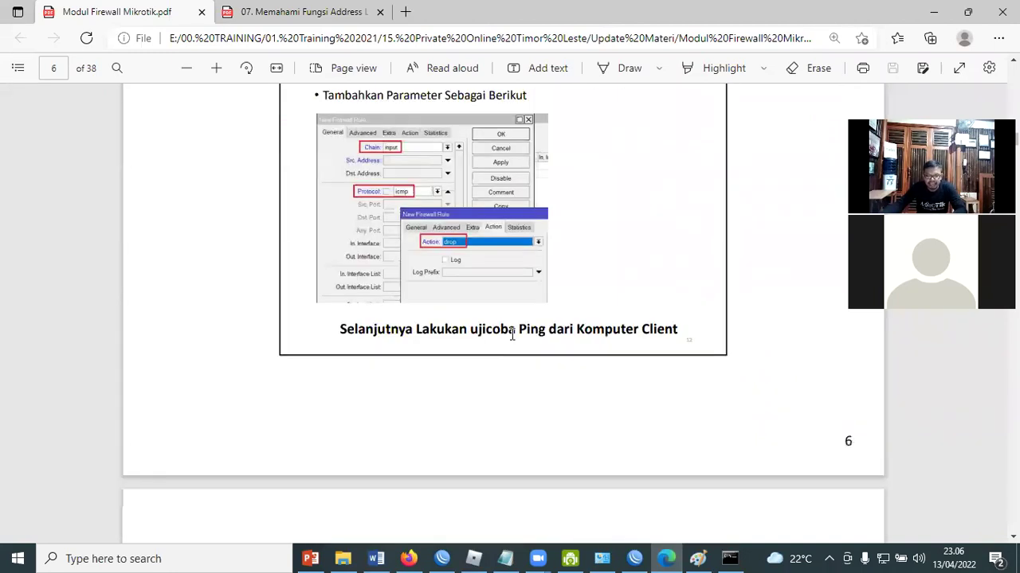
scroll(514, 334, "down", 6)
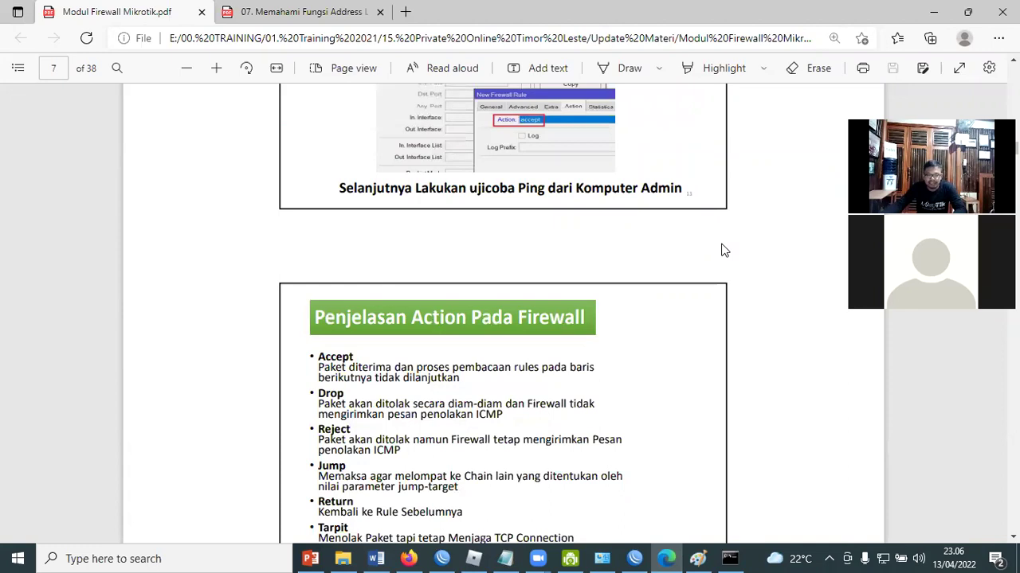
scroll(711, 300, "down", 6)
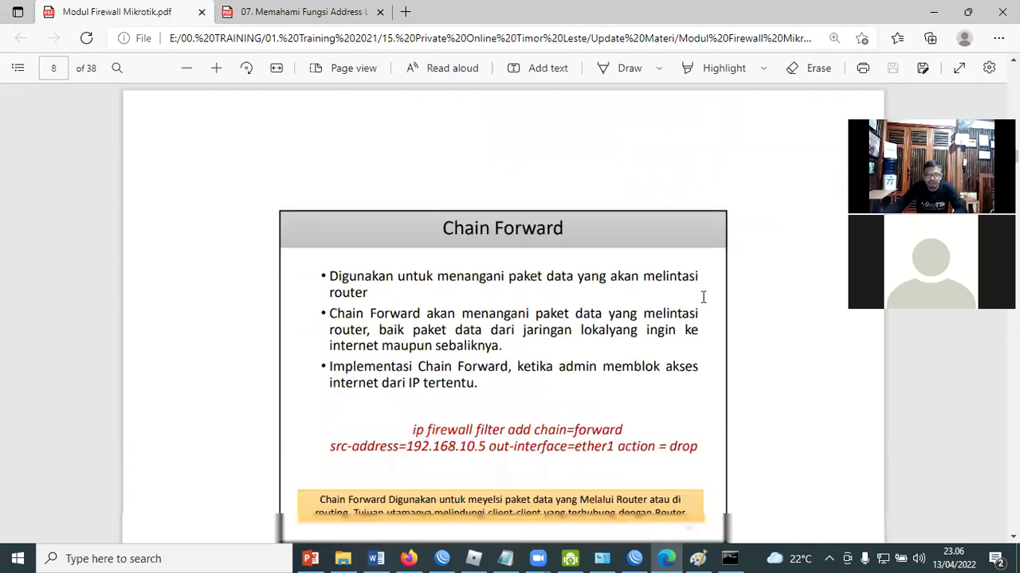
scroll(703, 298, "down", 4)
scroll(703, 300, "down", 1)
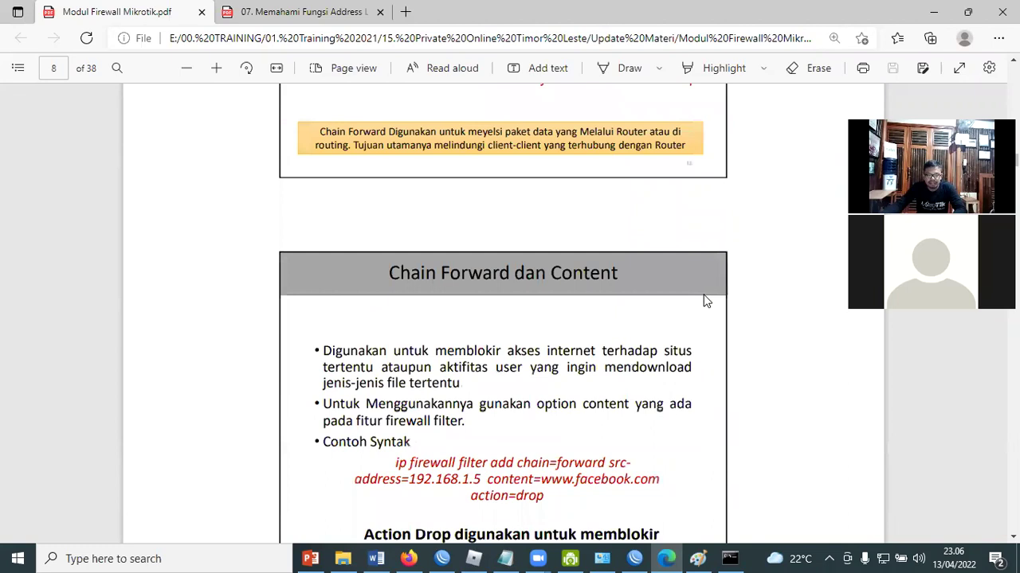
scroll(704, 300, "down", 10)
scroll(705, 300, "down", 4)
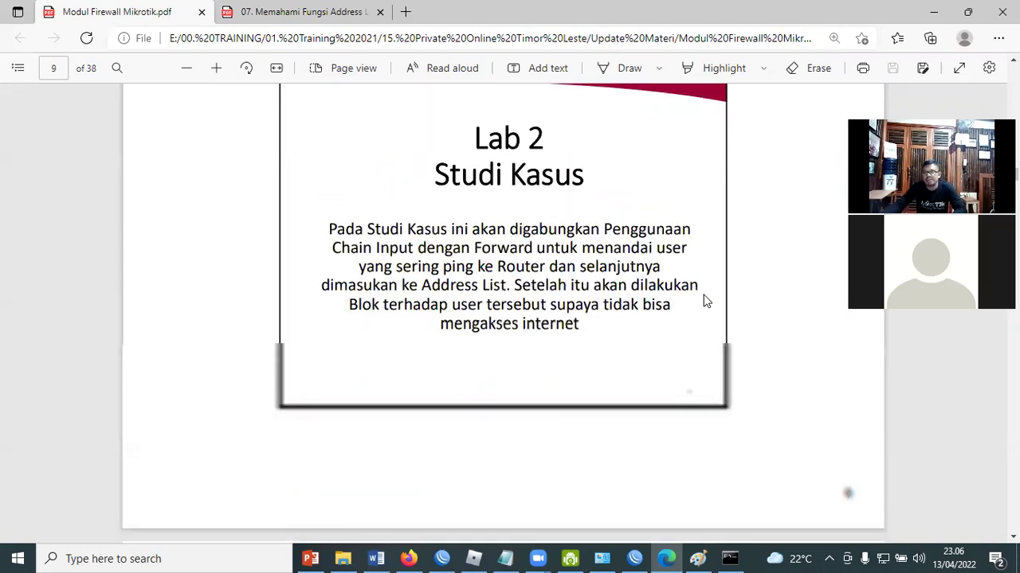
scroll(642, 259, "up", 1)
scroll(489, 340, "up", 1)
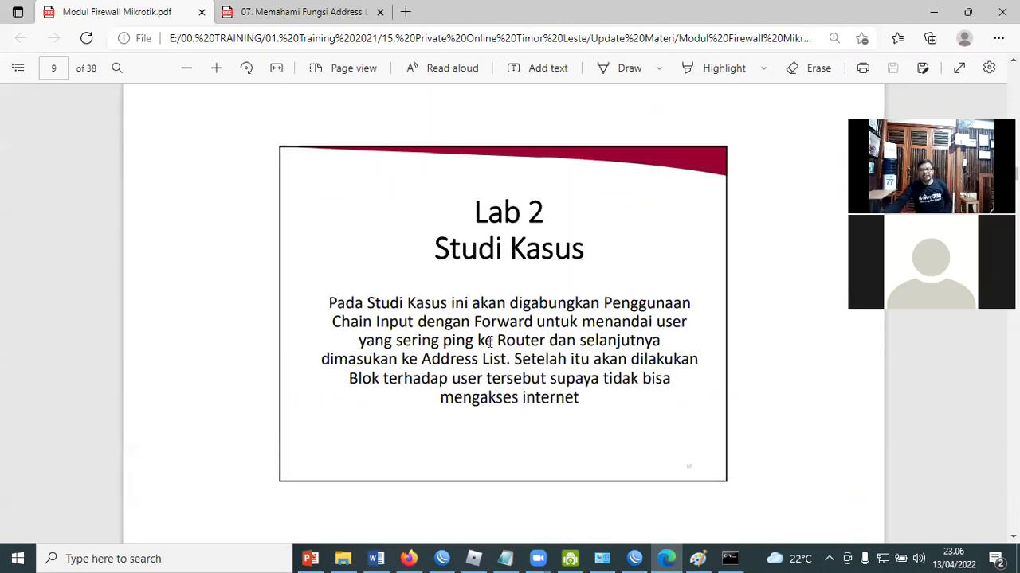
- Examine the Langkah Konfigurasi slide alongside the Lab 2 case study description on pages 9 and 10
scroll(489, 340, "down", 5)
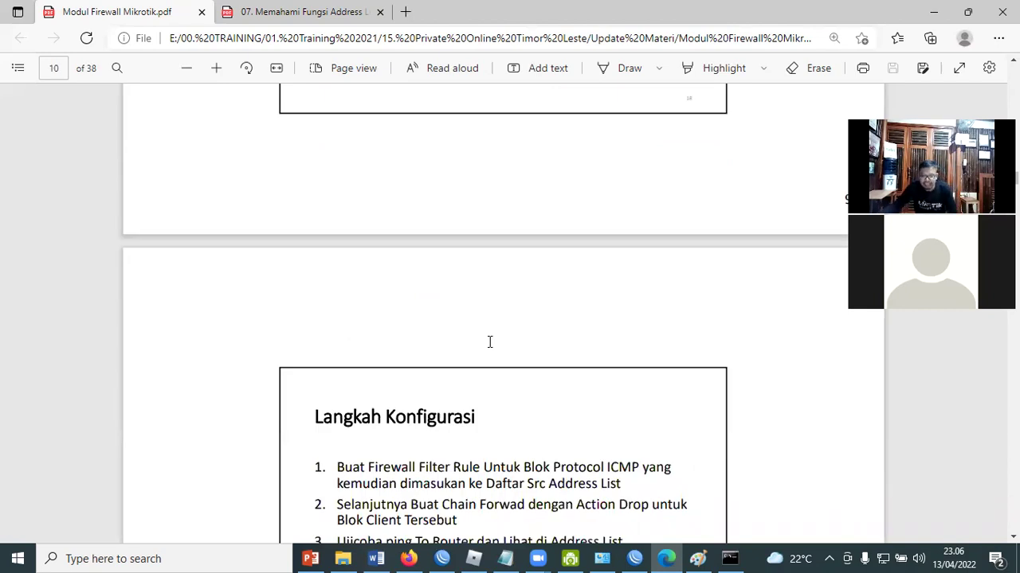
scroll(489, 341, "up", 4)
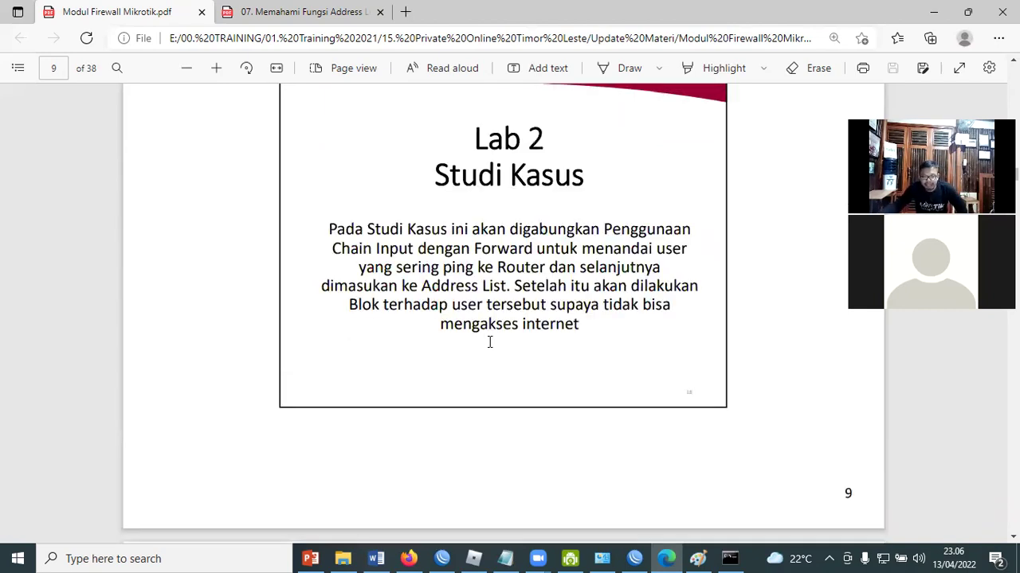
scroll(485, 318, "down", 4)
scroll(537, 291, "up", 1)
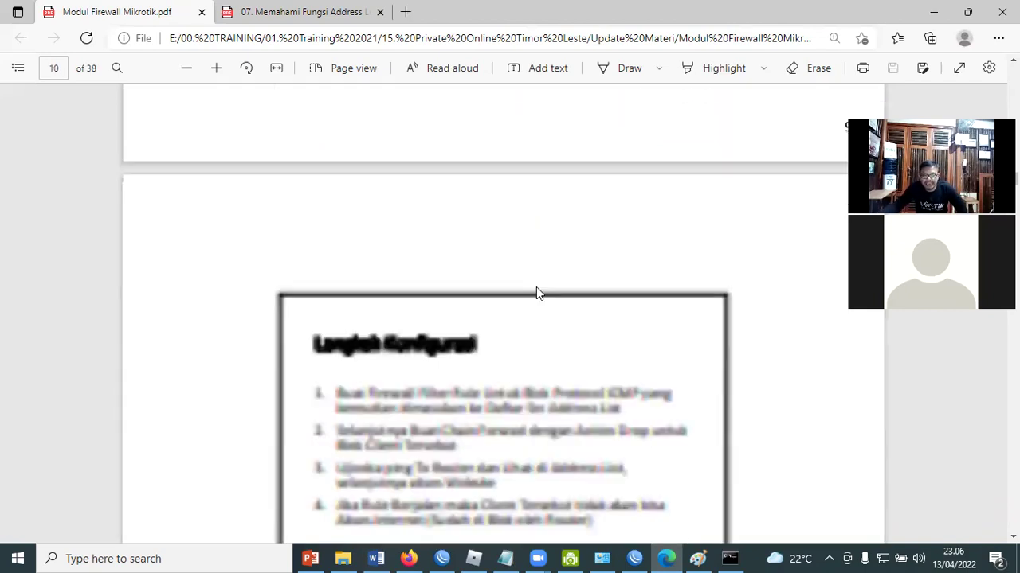
scroll(549, 352, "up", 3)
scroll(555, 360, "down", 4)
scroll(603, 353, "up", 1)
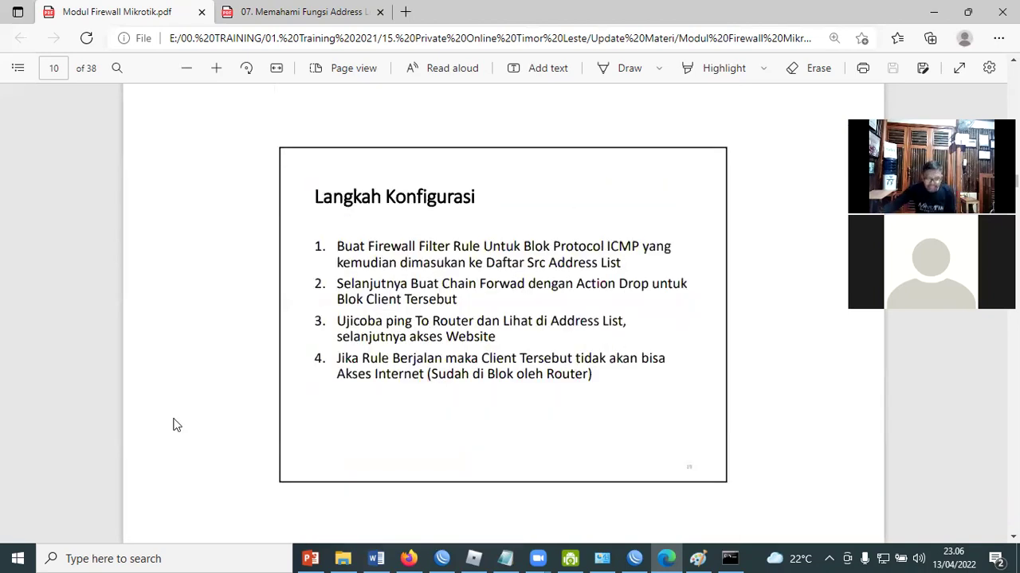
scroll(236, 382, "up", 3)
scroll(335, 298, "up", 2)
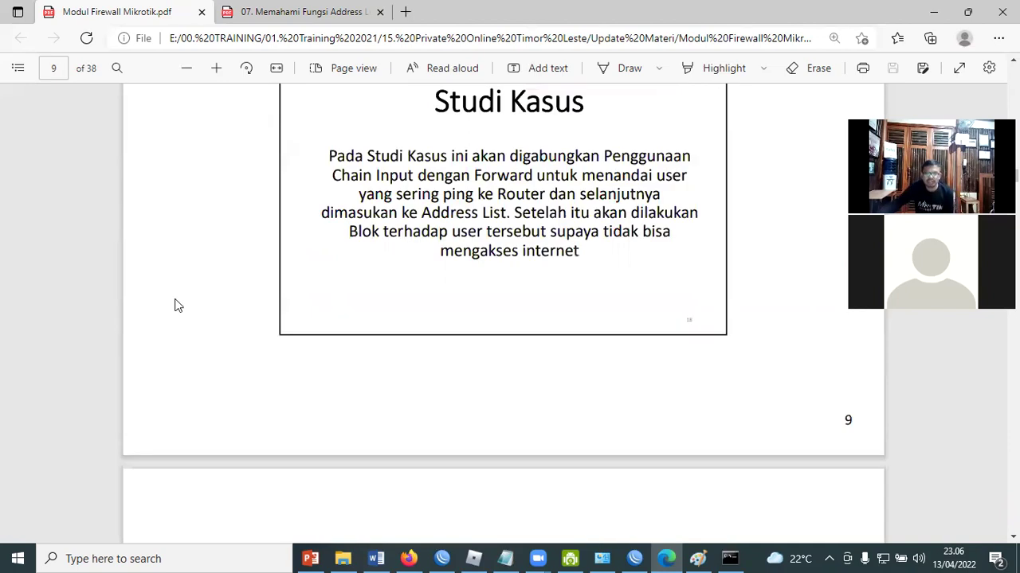
scroll(176, 303, "up", 1)
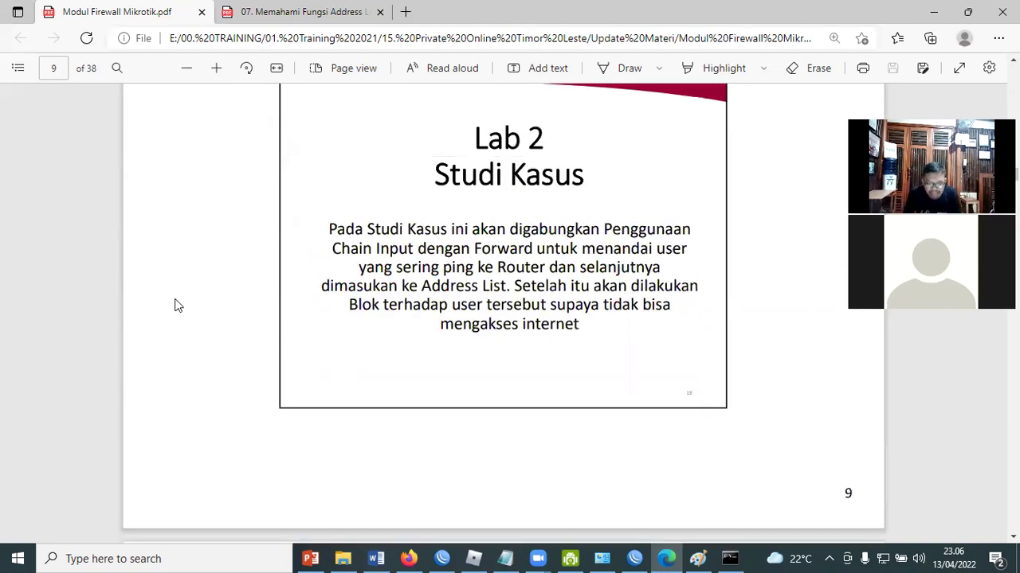
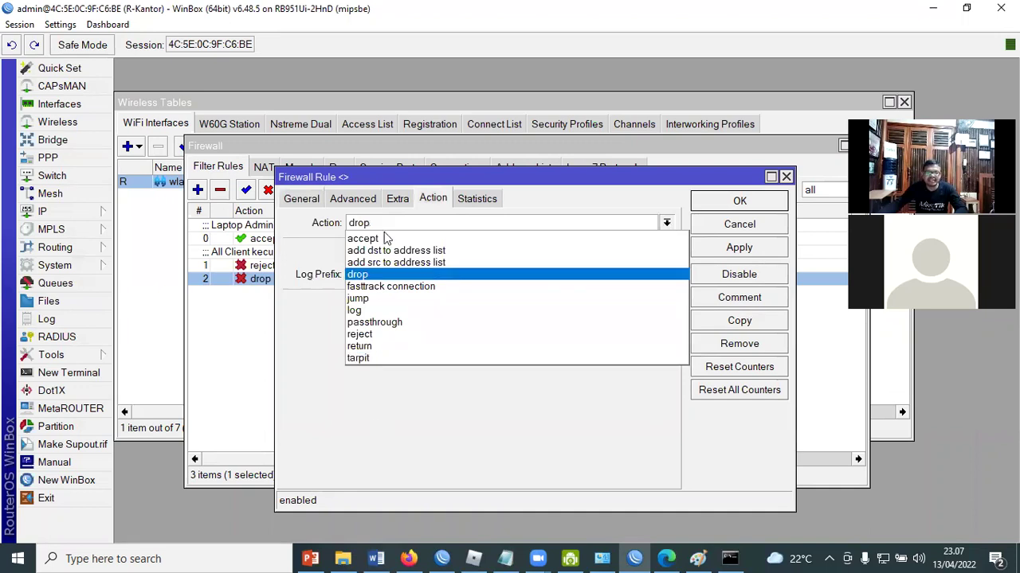
left_click(395, 262)
left_click_drag(435, 181, 501, 244)
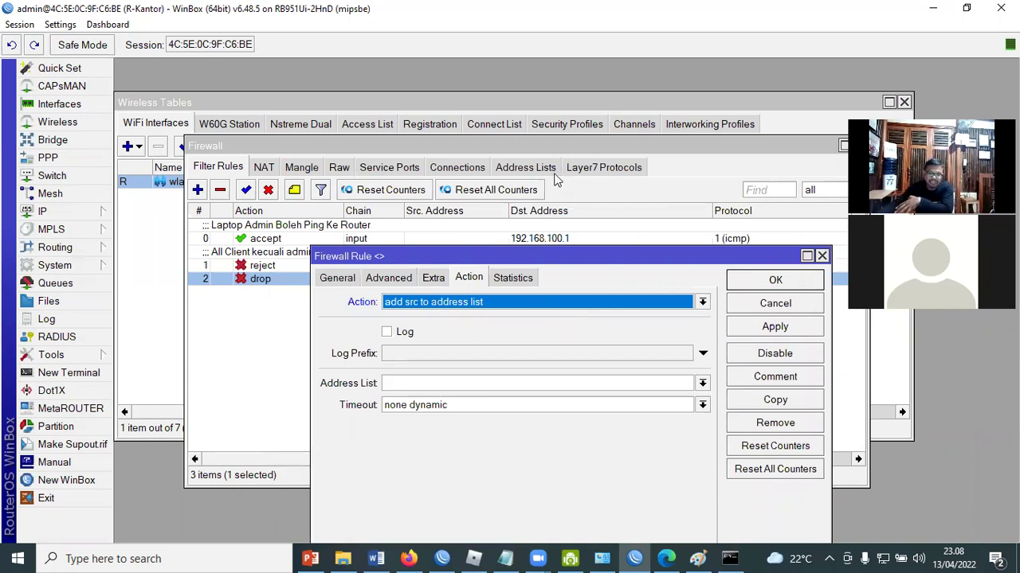
left_click(702, 302)
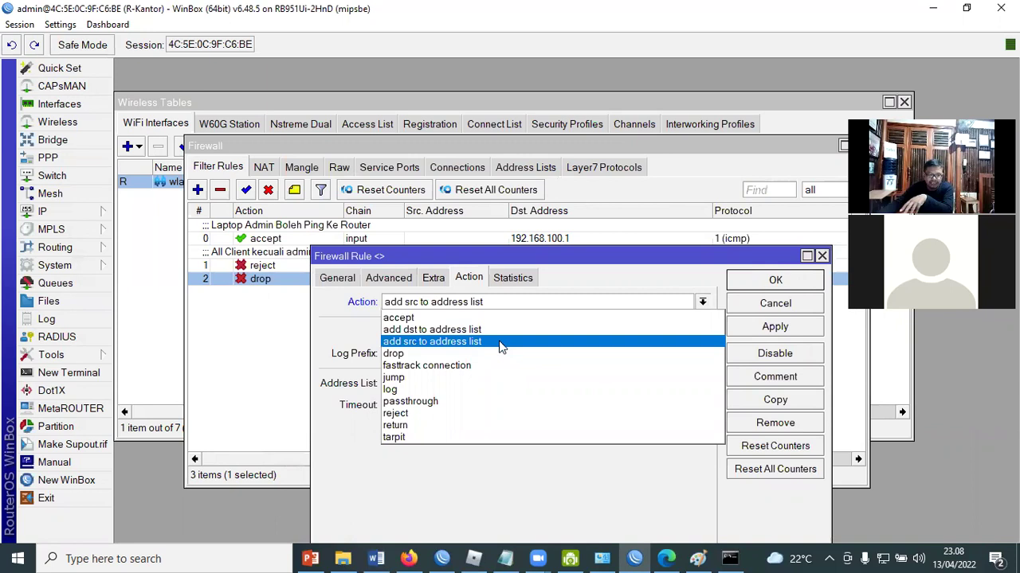
left_click(497, 343)
left_click(775, 303)
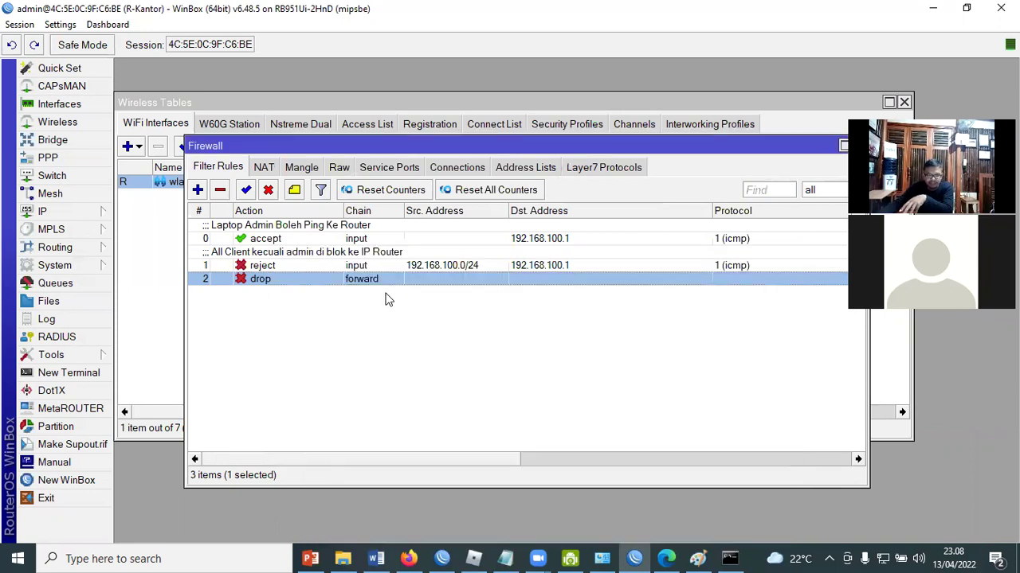
- Disable the forward drop rule and set the action of the 192.168.100.0/24 reject rule to add src to address list
left_click(283, 267)
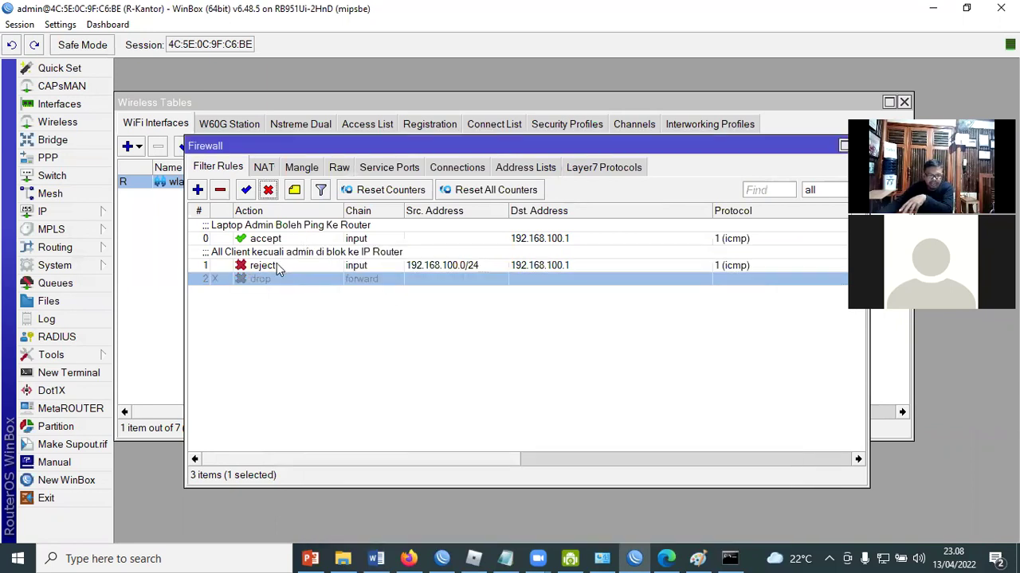
double_click(342, 271)
left_click(338, 230)
left_click(470, 231)
left_click(700, 256)
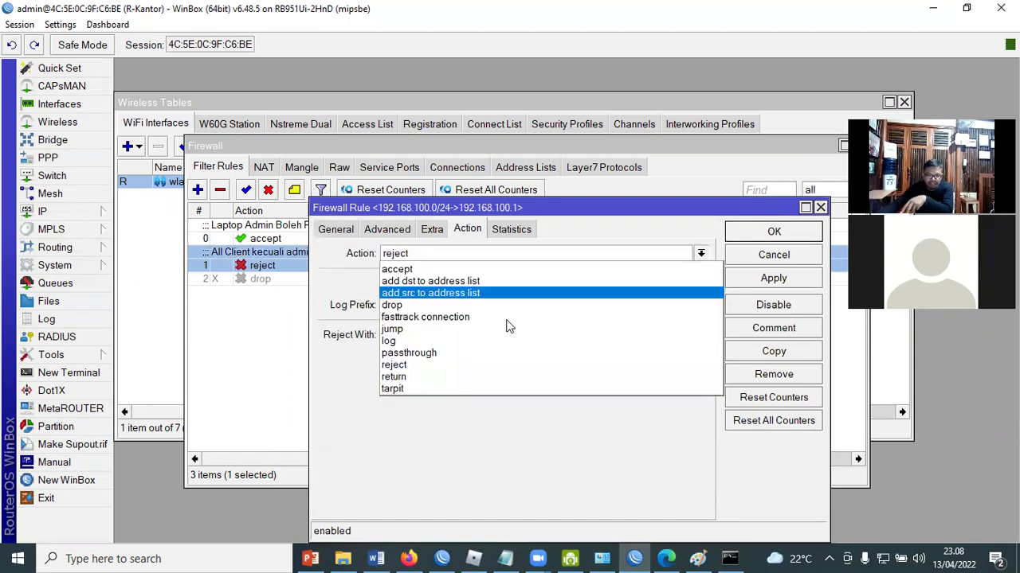
left_click(492, 293)
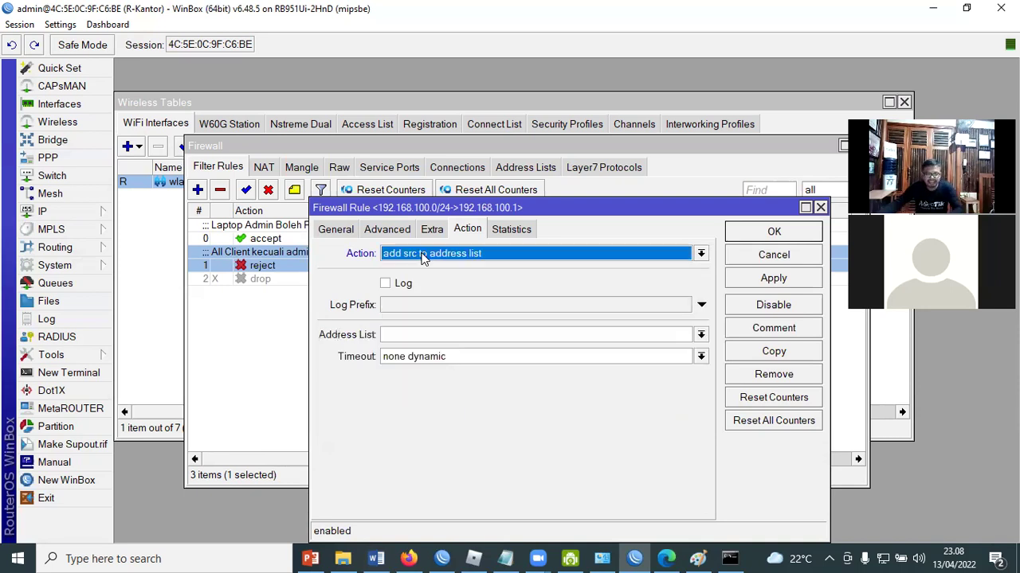
- Set the rule's address list timeout to 00:05:00 and save the rule
left_click(468, 357)
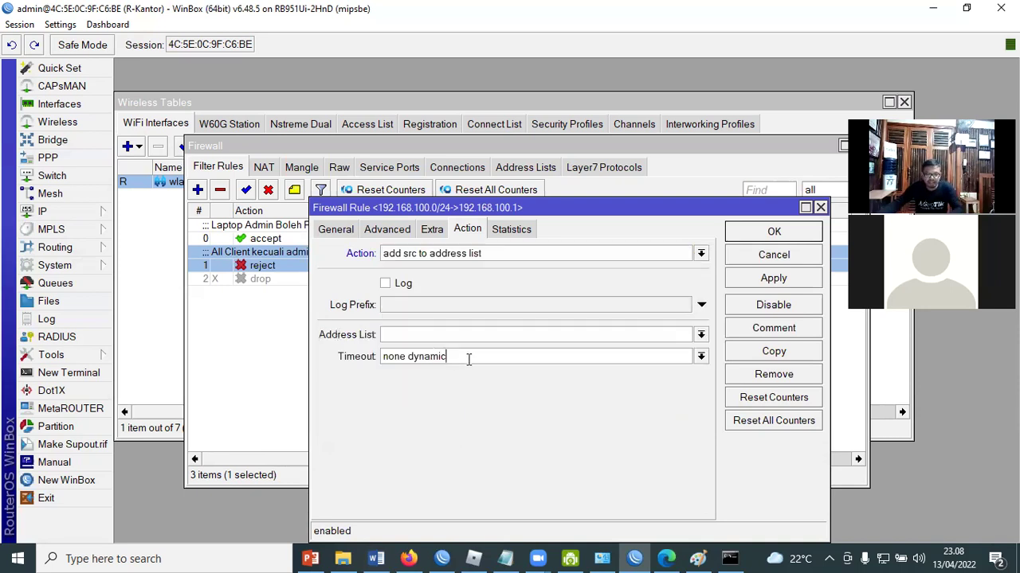
key("ctrl+a")
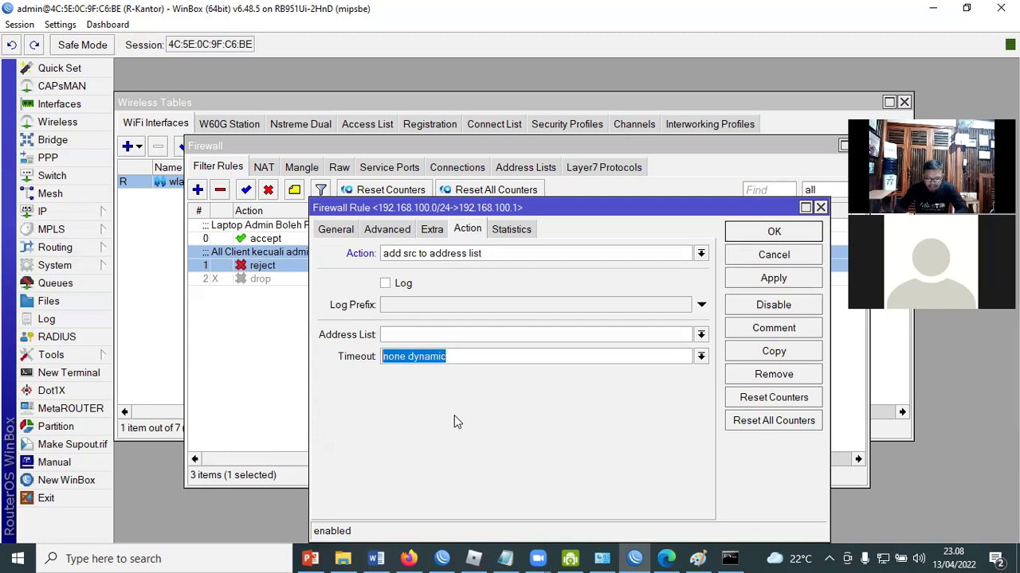
type("00:")
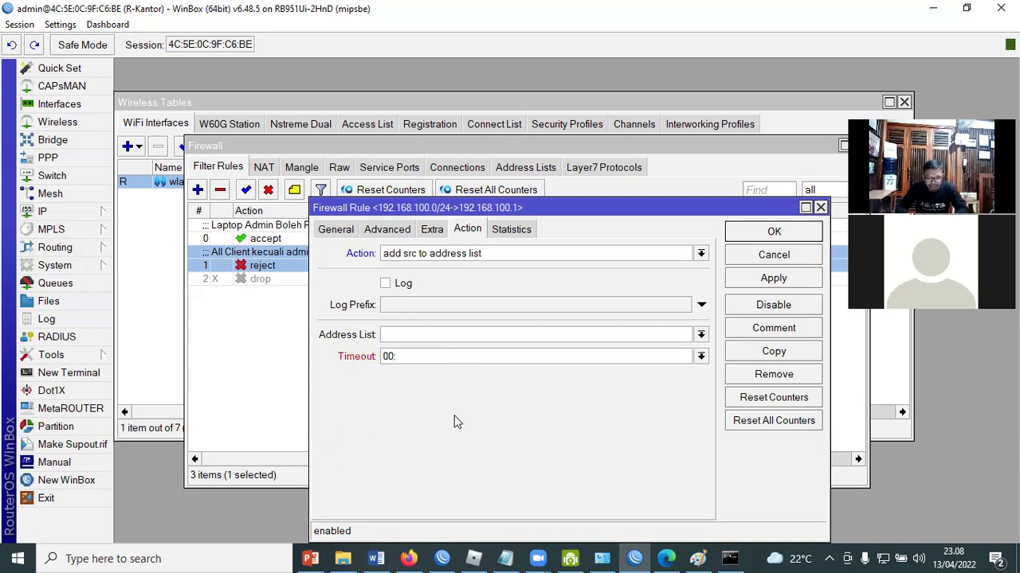
type("05:00")
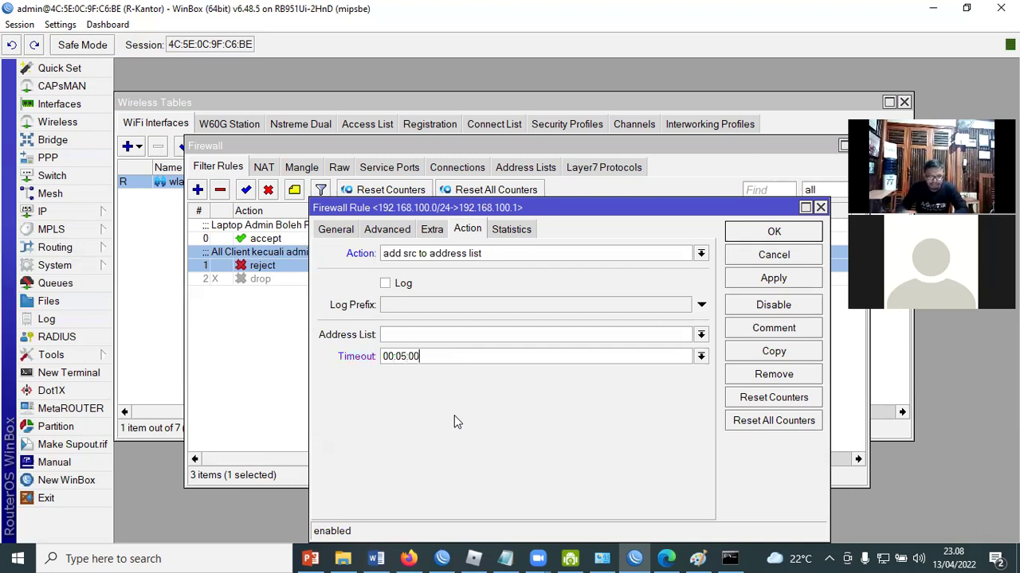
left_click(740, 232)
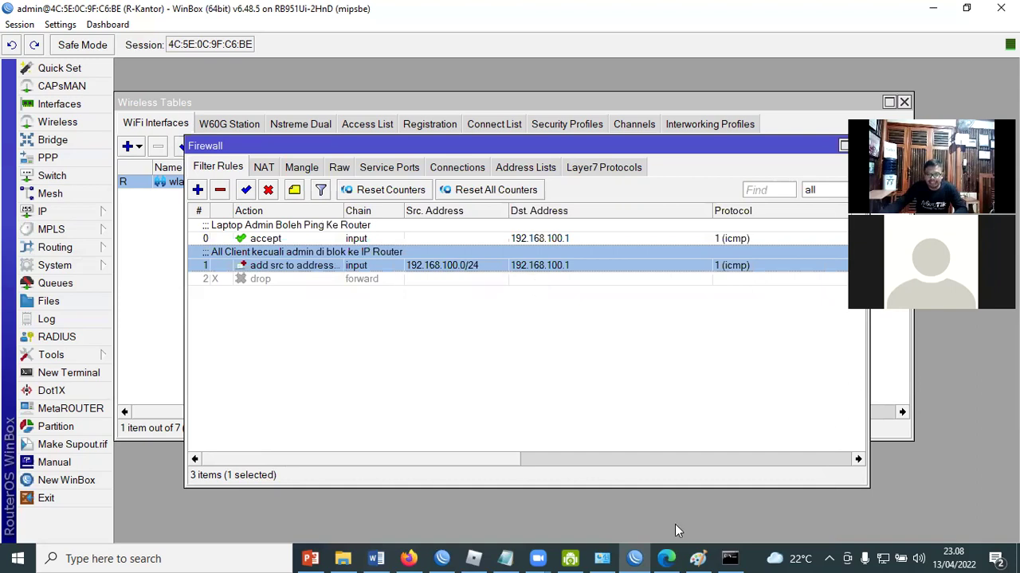
- Move the Command Prompt window aside and bring up the firewall filter rules in the other WinBox window
left_click(722, 554)
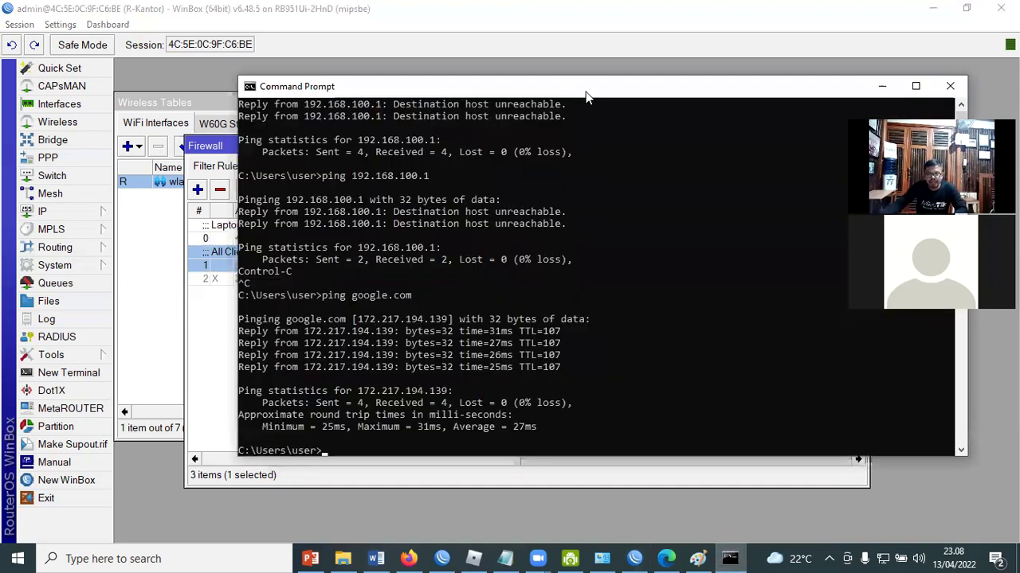
left_click_drag(587, 94, 841, 171)
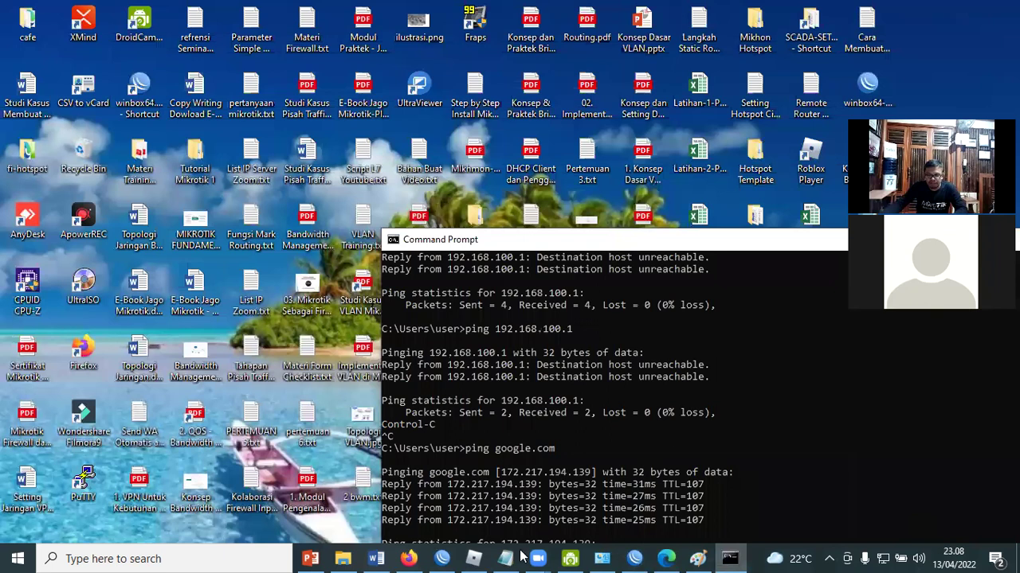
left_click(442, 558)
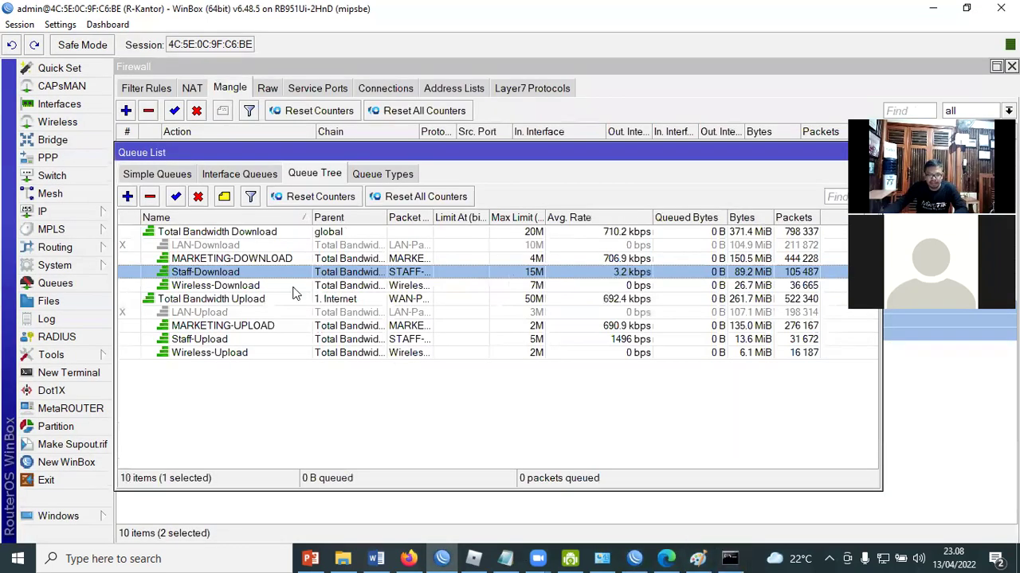
left_click(732, 558)
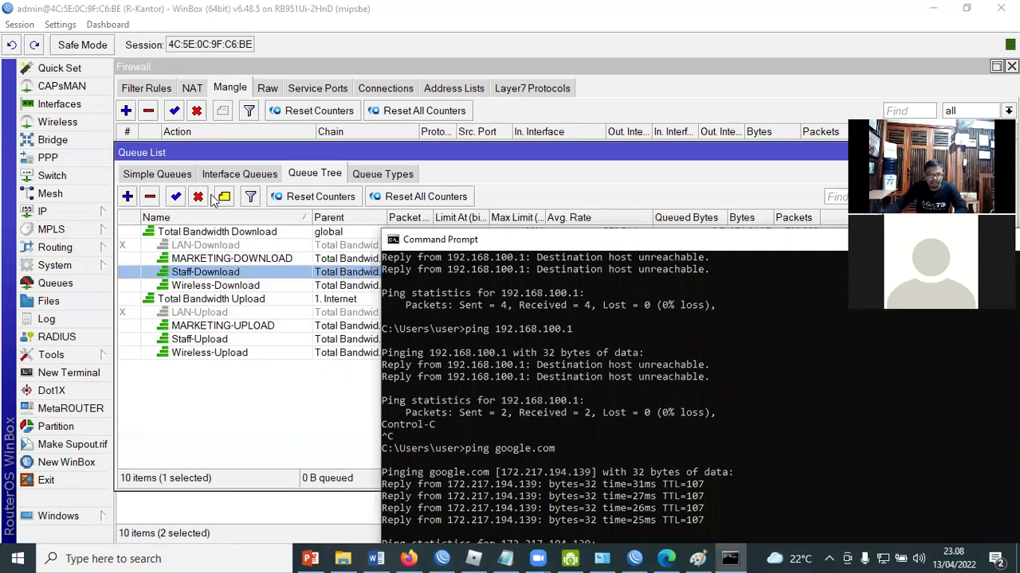
left_click(147, 271)
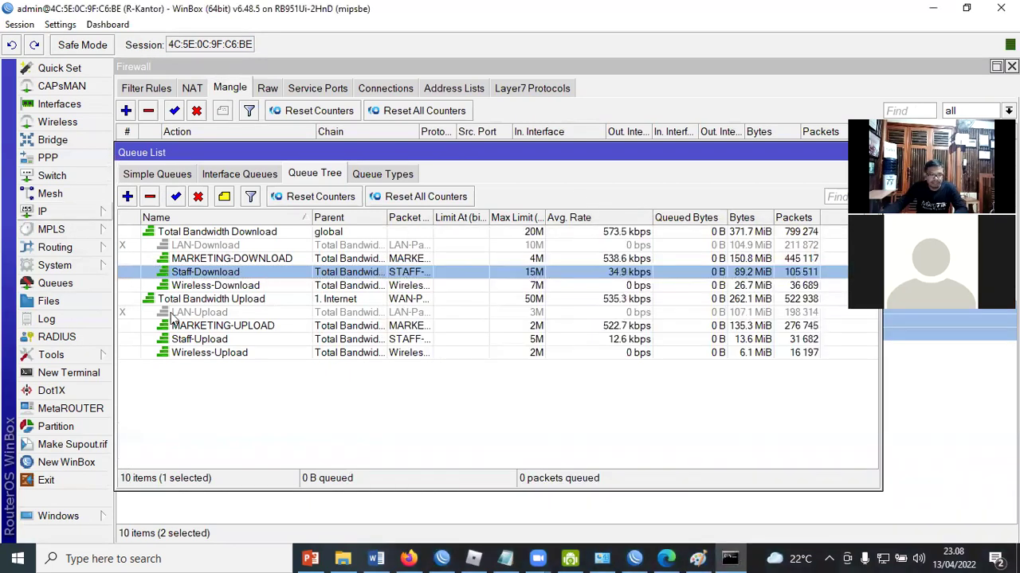
left_click(43, 211)
left_click(164, 120)
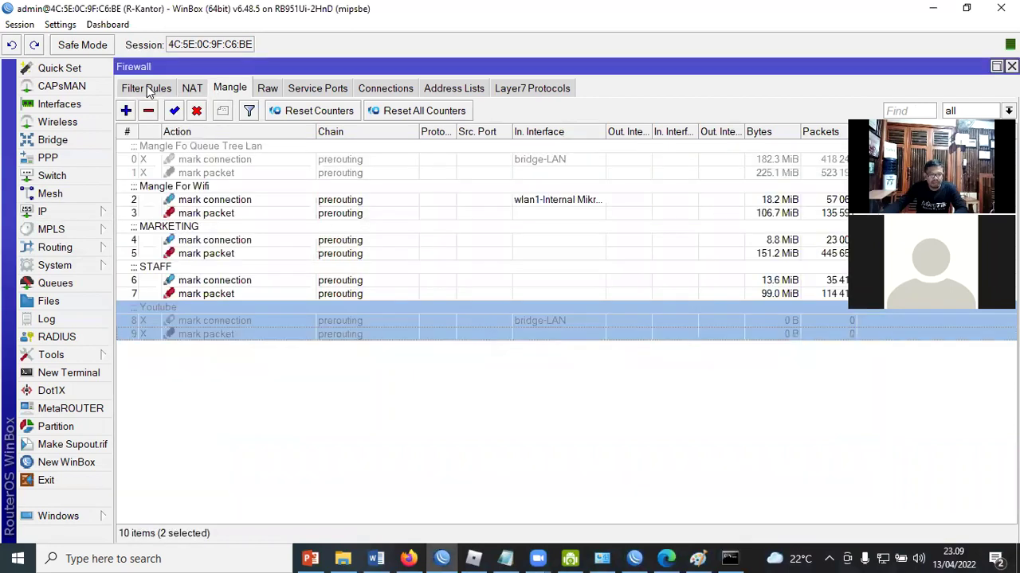
left_click(146, 87)
- Review the general and advanced settings of the add src to address list rule and look over the firewall's address lists
double_click(227, 188)
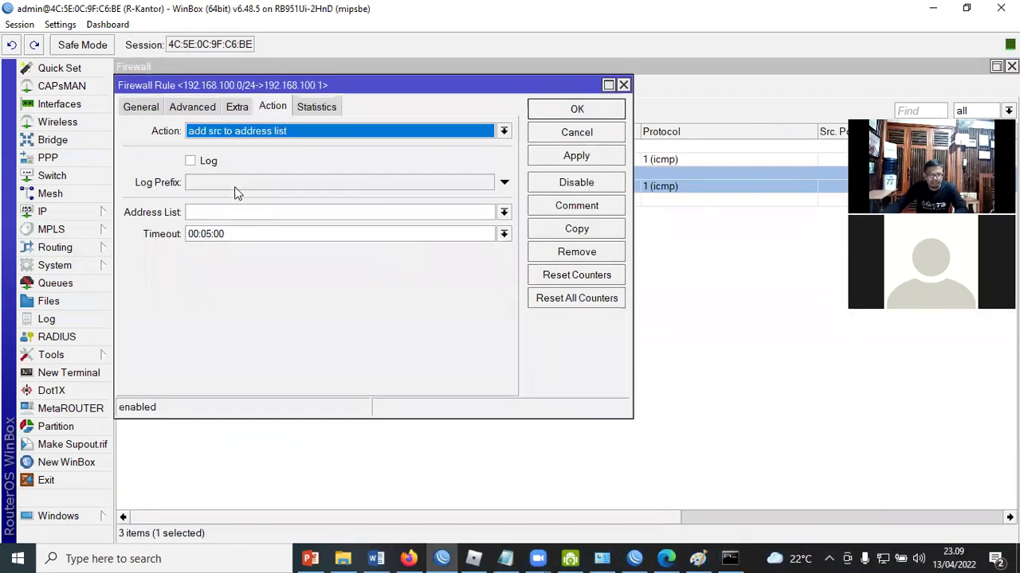
left_click(192, 109)
left_click(142, 107)
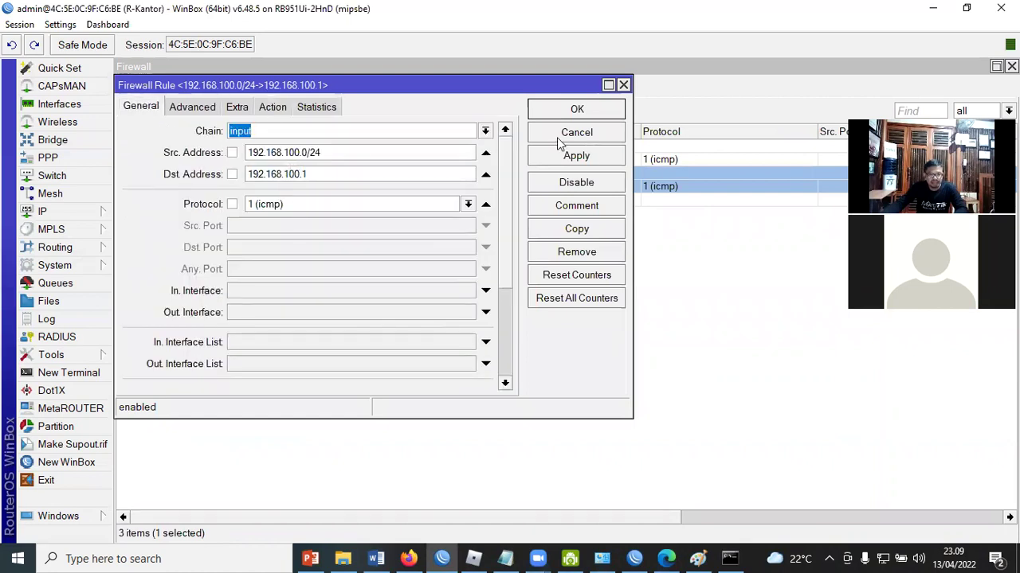
left_click(199, 108)
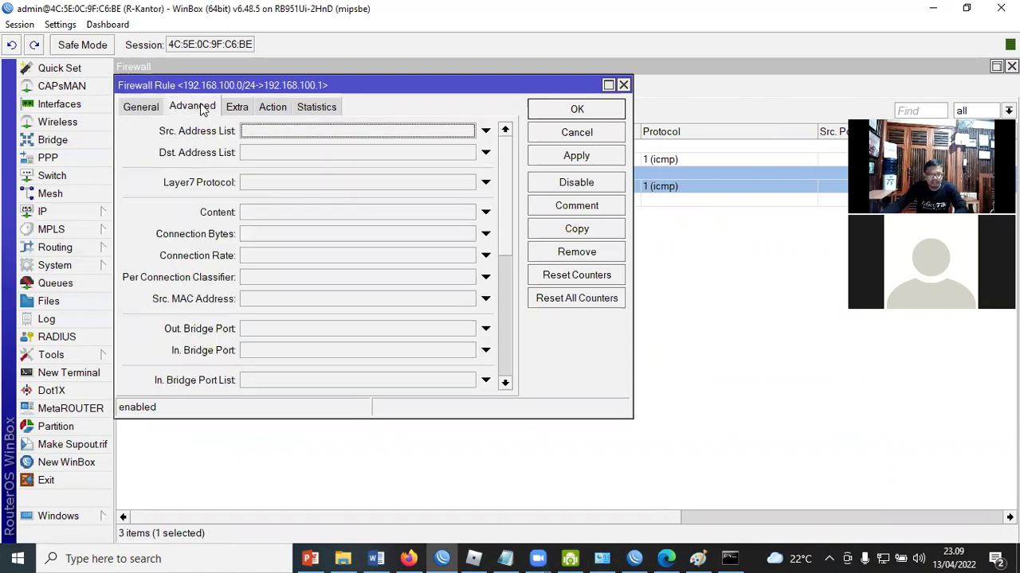
left_click(582, 109)
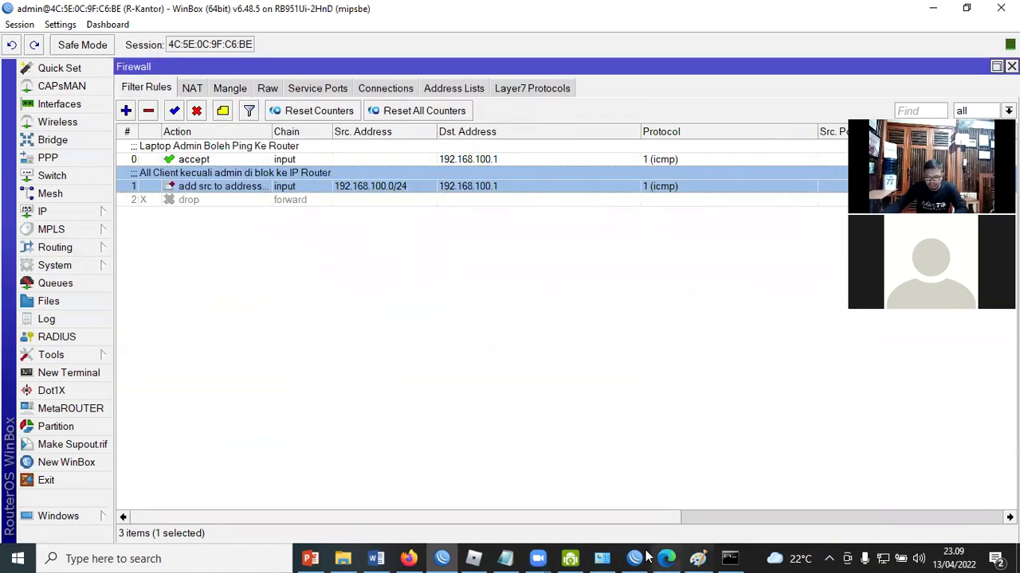
left_click(463, 91)
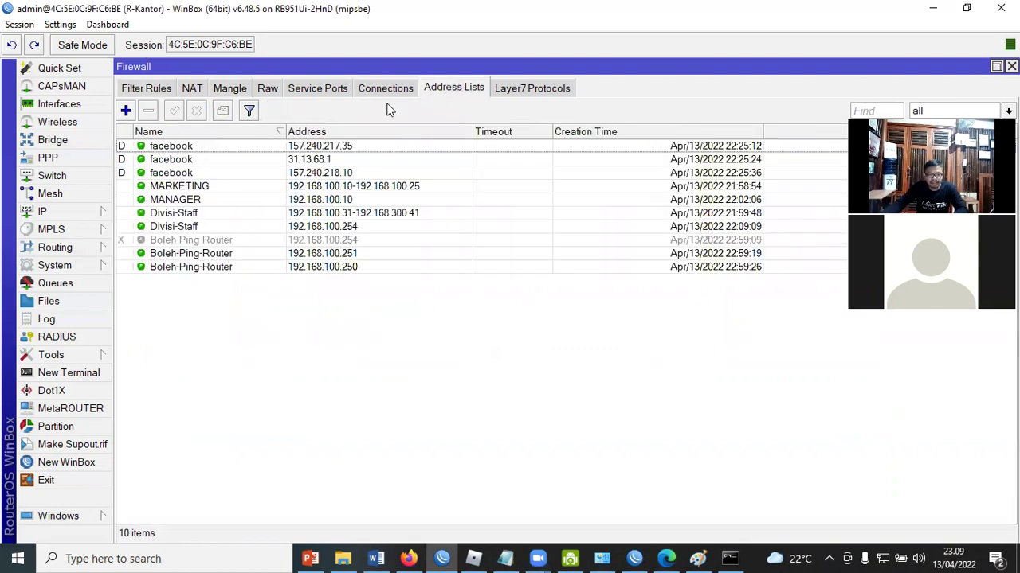
left_click(142, 89)
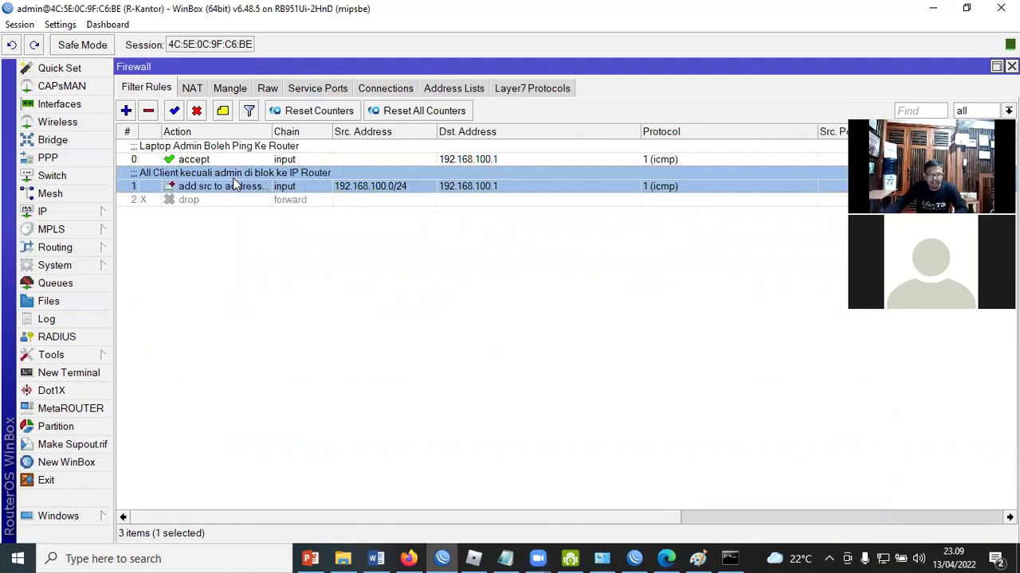
- Set the address list of the 192.168.100.0/24 rule to tukang-ping and save the rule
double_click(343, 186)
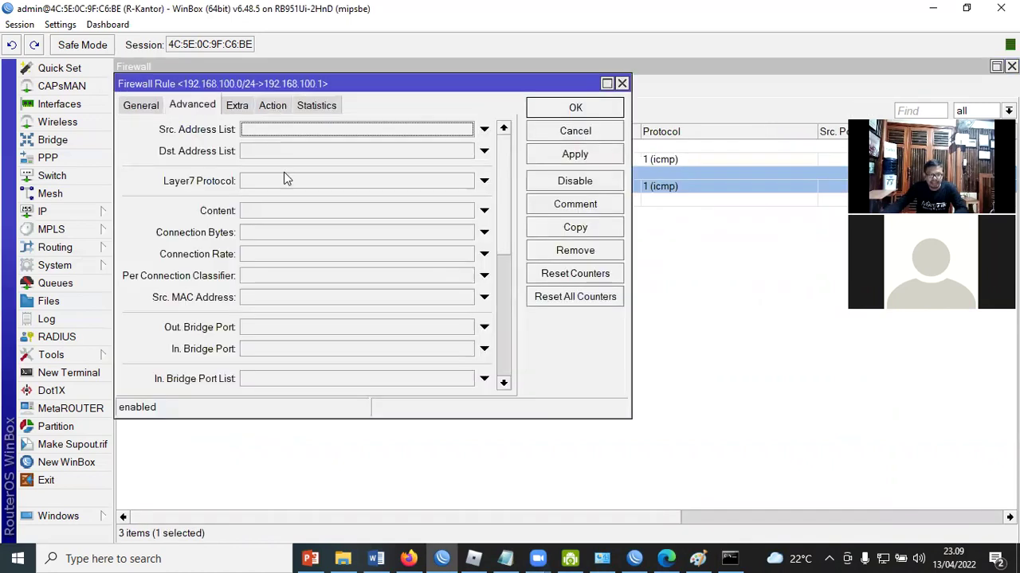
left_click(273, 106)
left_click(248, 211)
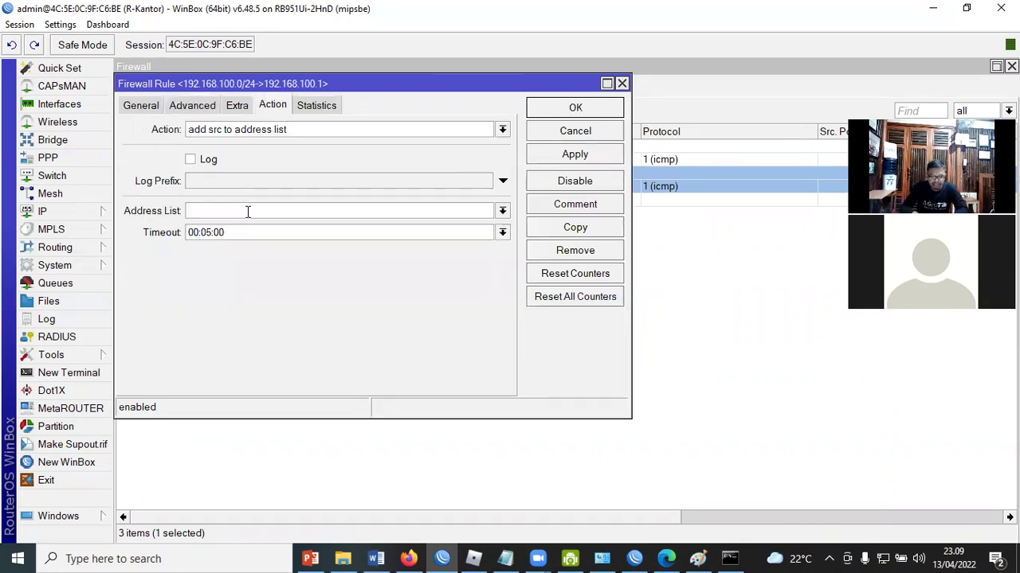
type("tuk")
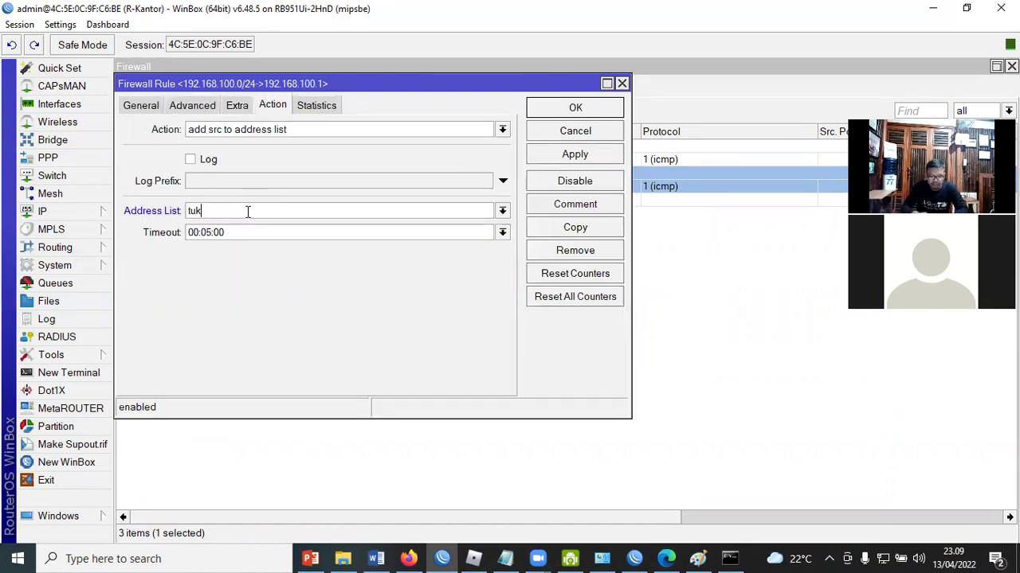
type("ang-ping")
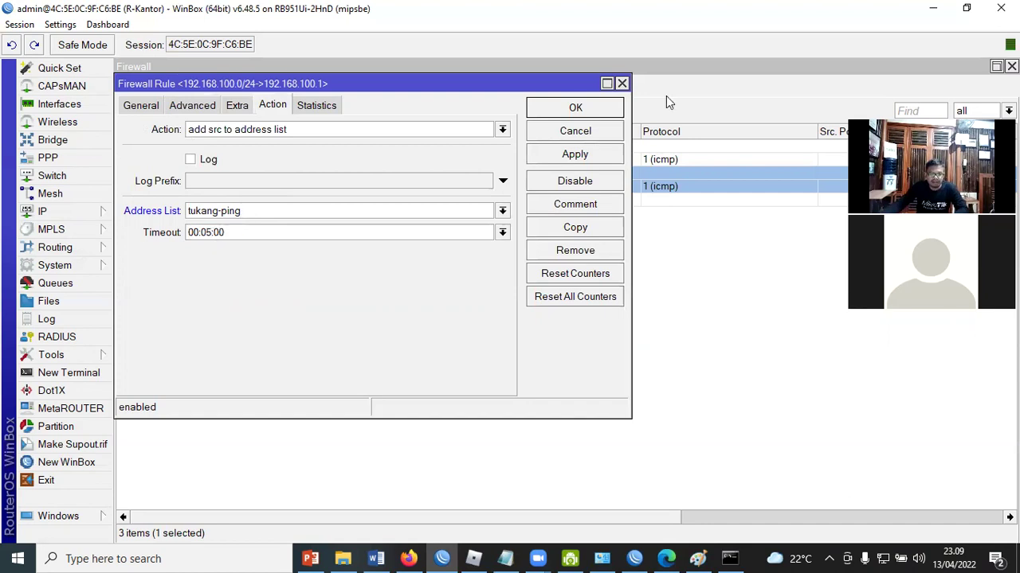
left_click(571, 111)
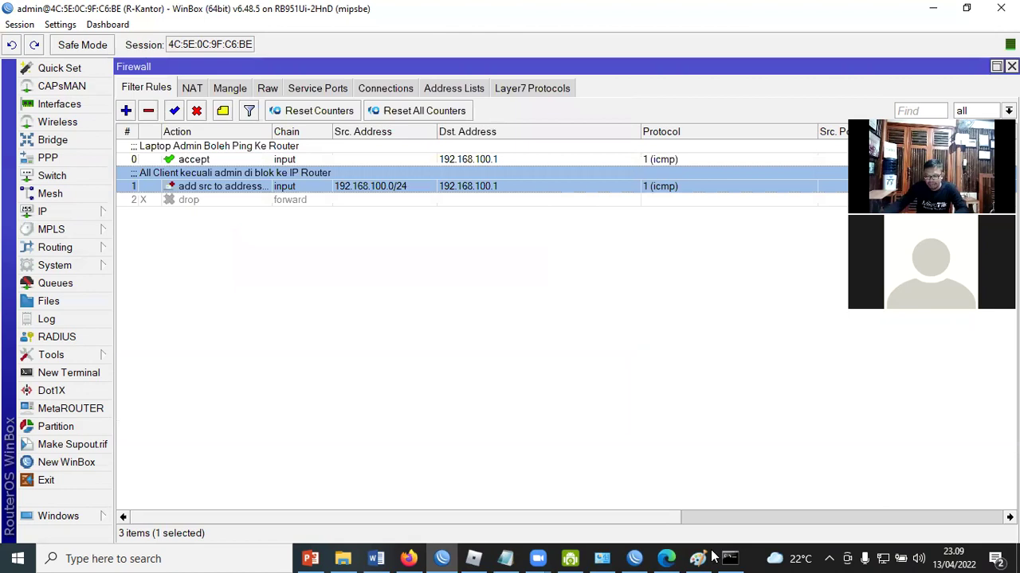
- Ping 192.168.100.1 from Command Prompt and check the firewall's address lists for the tukang-ping entry
left_click(730, 557)
left_click_drag(644, 242, 543, 112)
type("p")
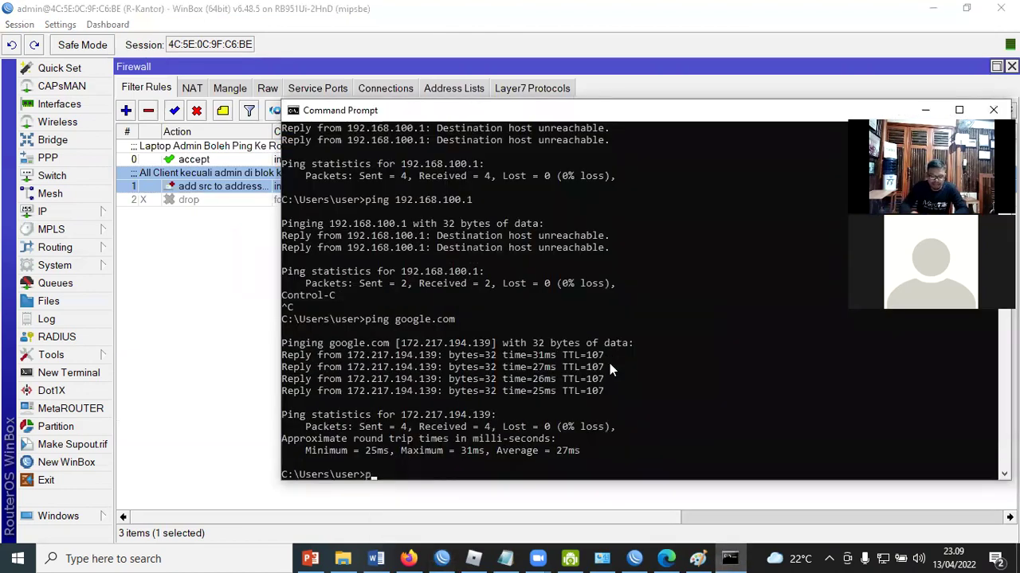
type("ing 1")
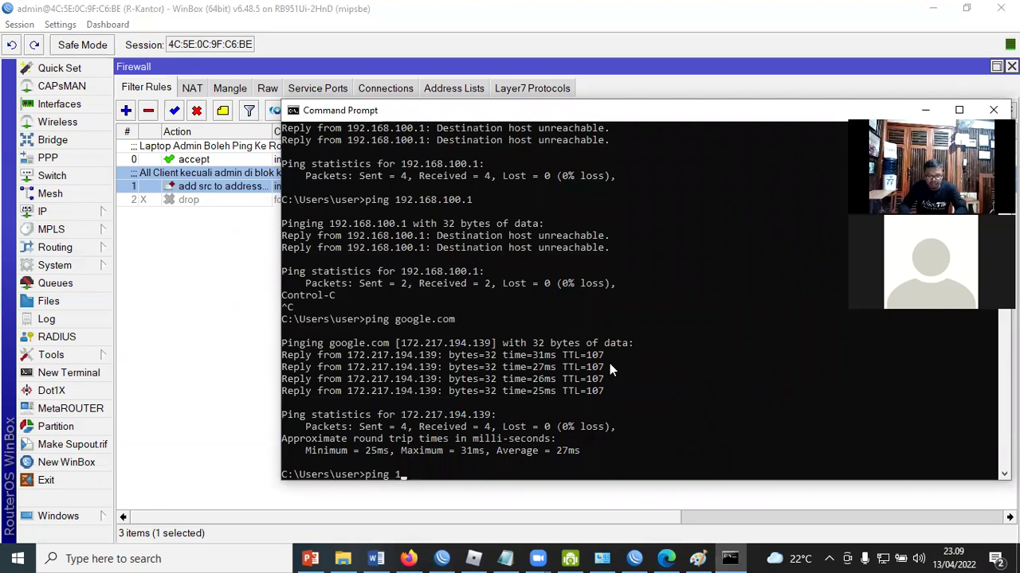
type("92.168")
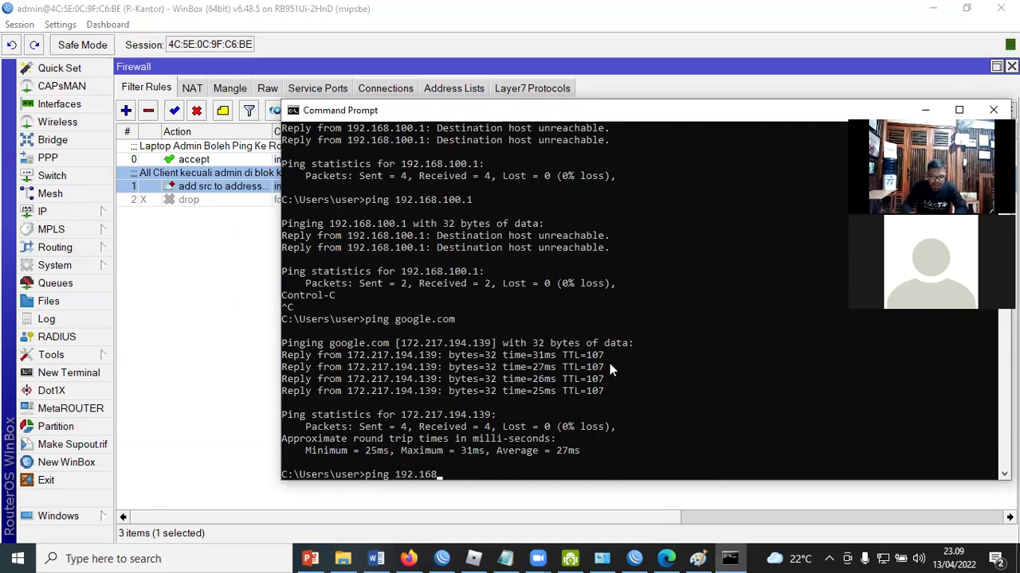
type(".100.1")
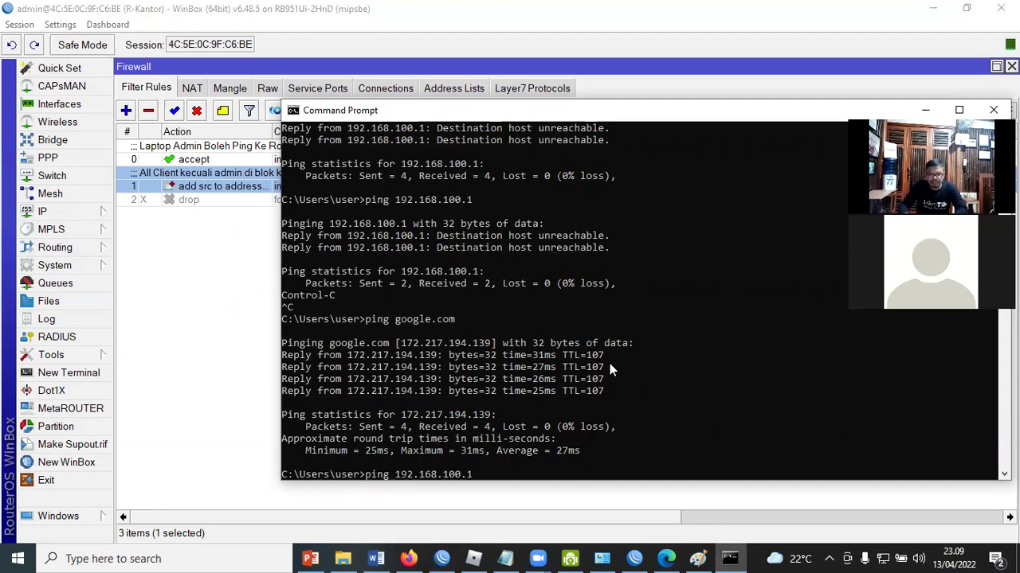
key("Return")
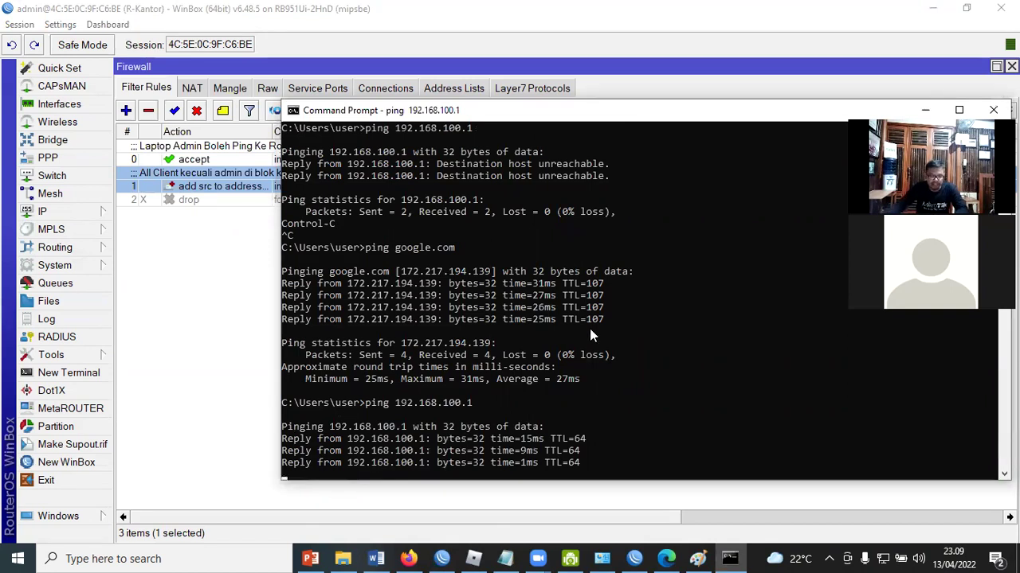
left_click(460, 93)
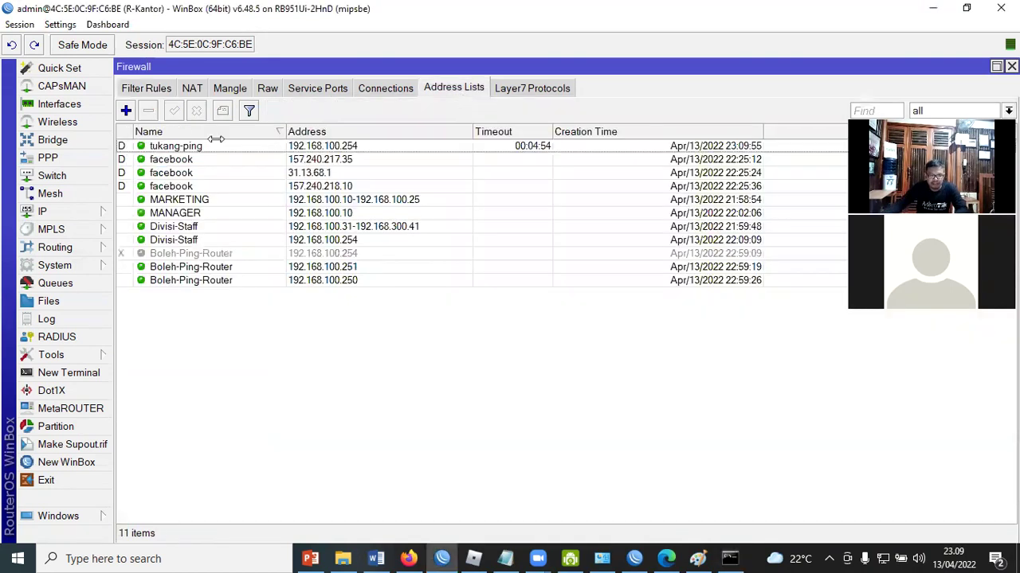
left_click(330, 146)
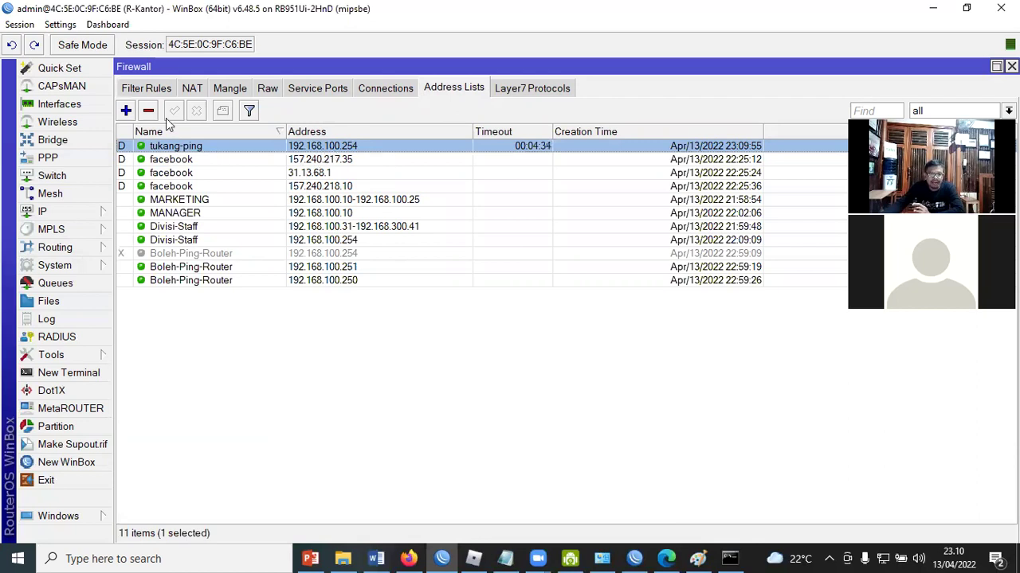
- Review the action options of the 192.168.100.0/24 rule, keep add src to address list, and check the firewall's address lists
left_click(154, 90)
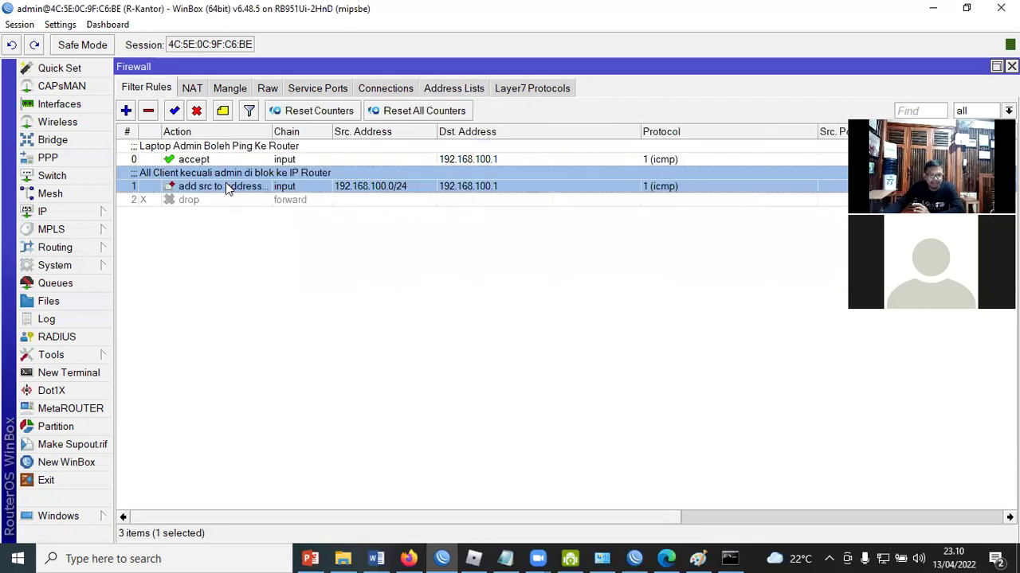
double_click(229, 185)
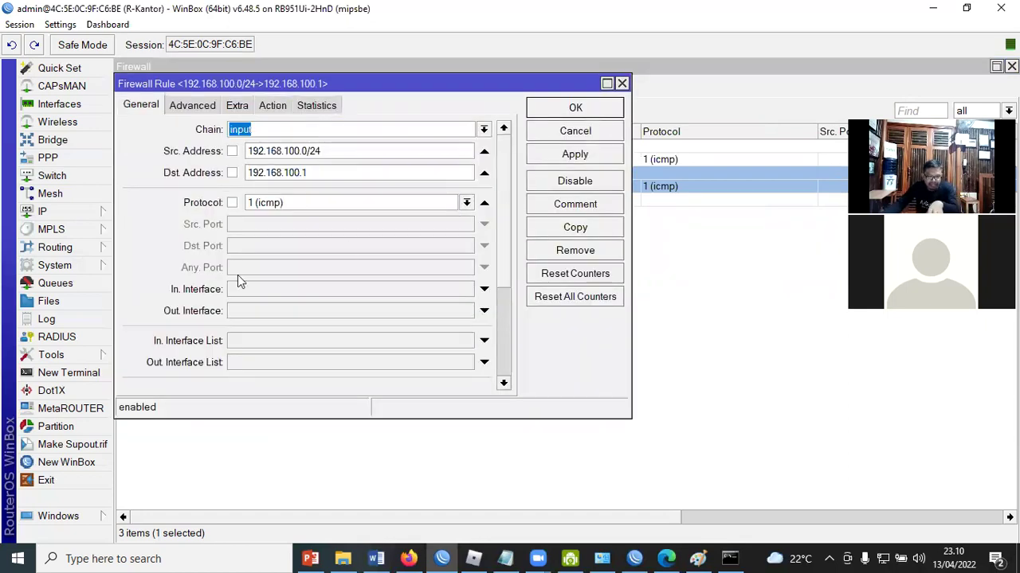
left_click(273, 106)
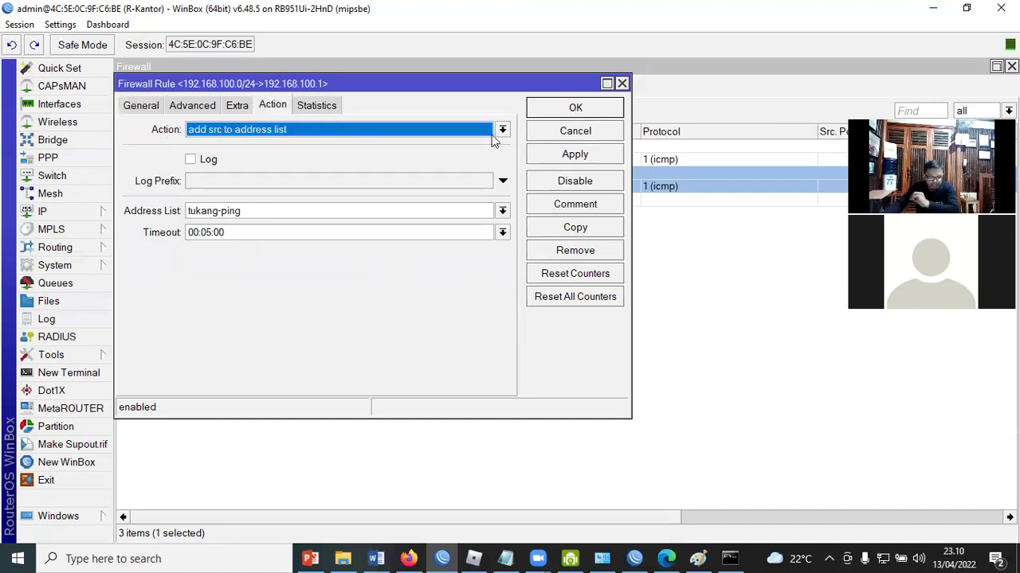
left_click(502, 130)
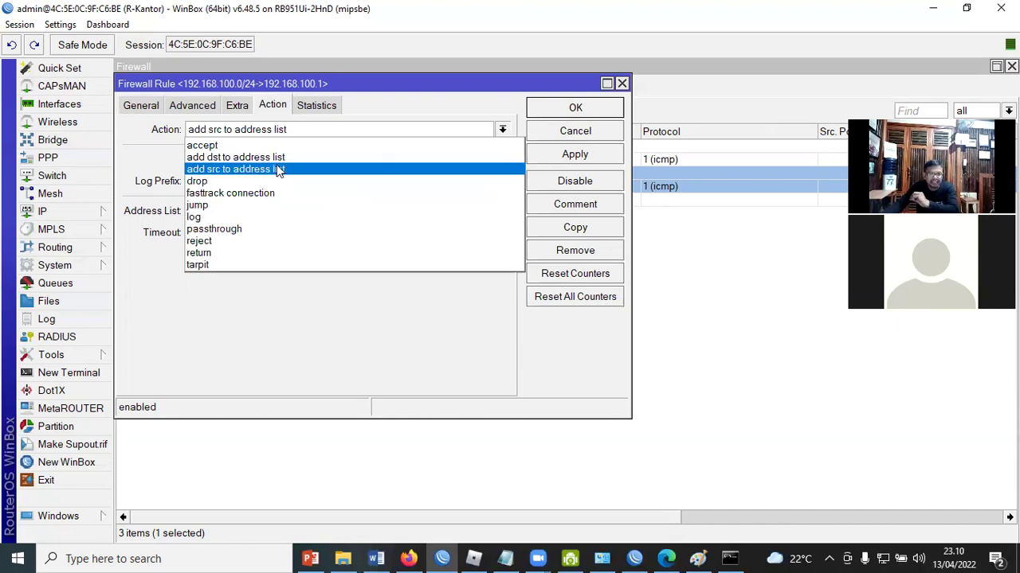
left_click(502, 129)
left_click(502, 130)
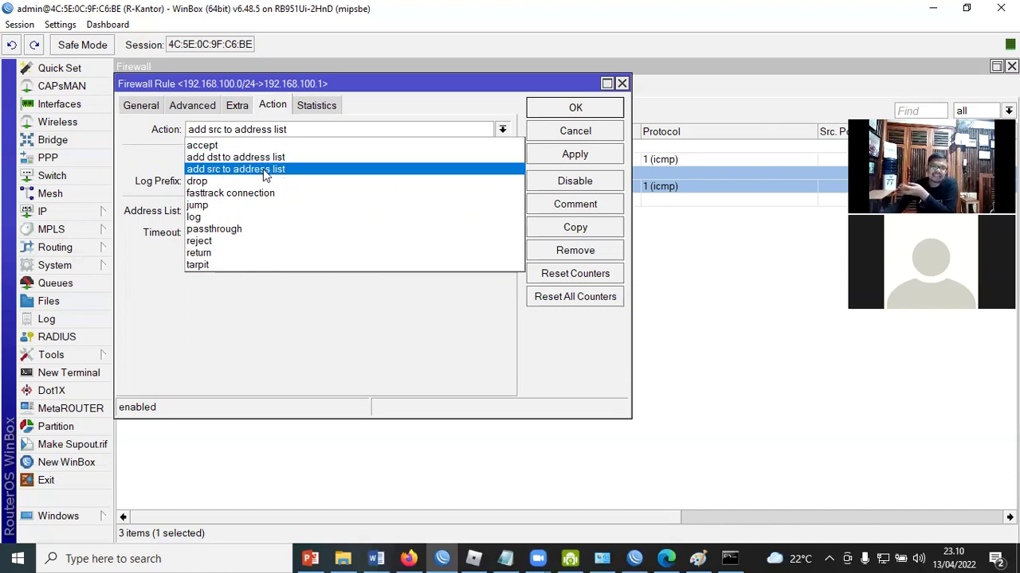
left_click(263, 169)
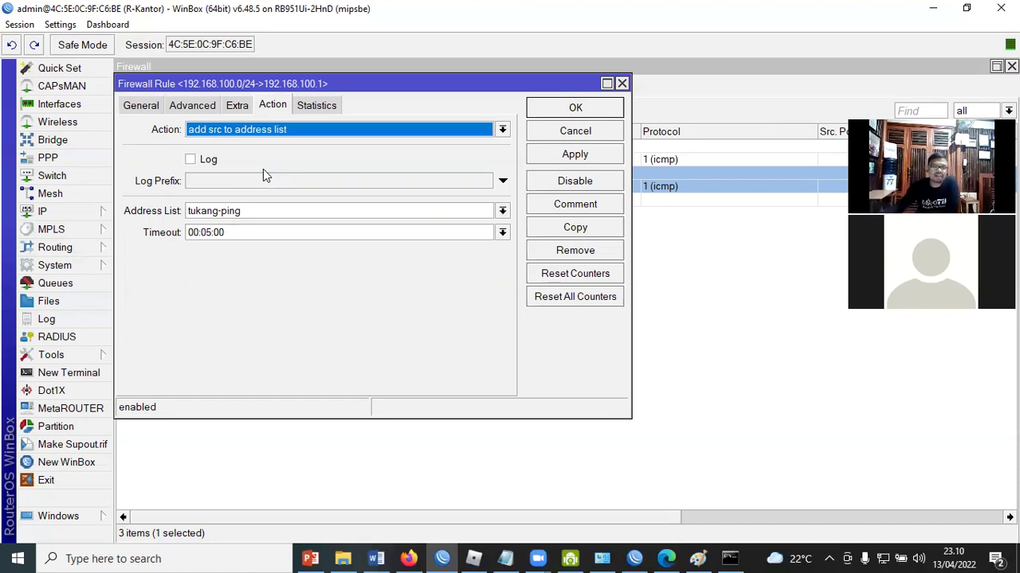
left_click(575, 115)
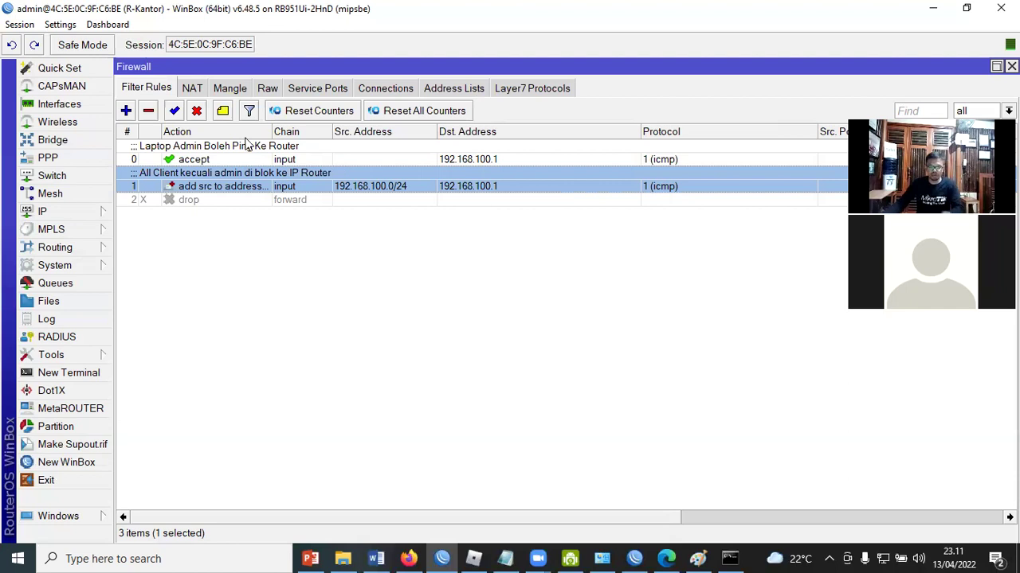
left_click(453, 88)
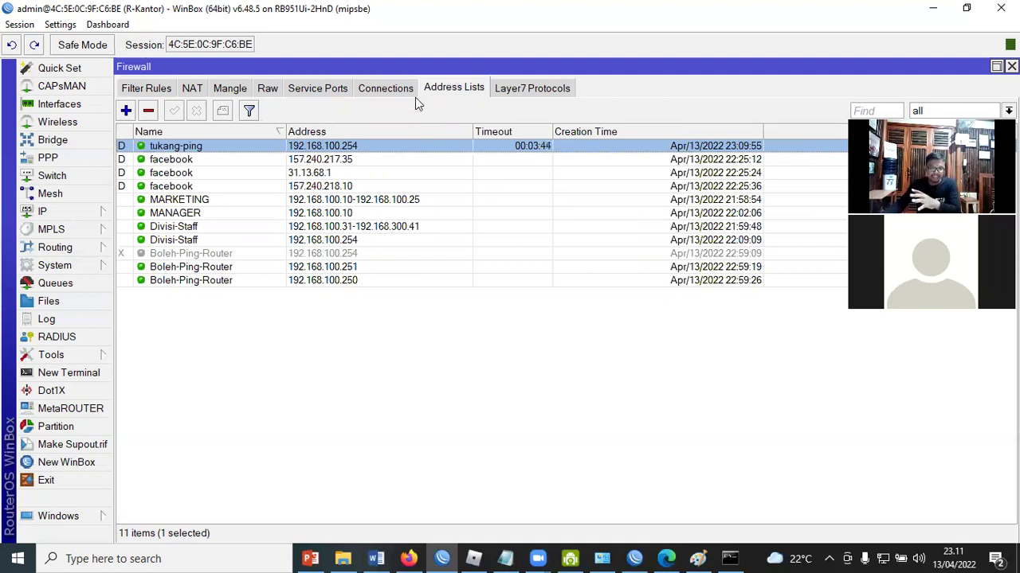
left_click(158, 89)
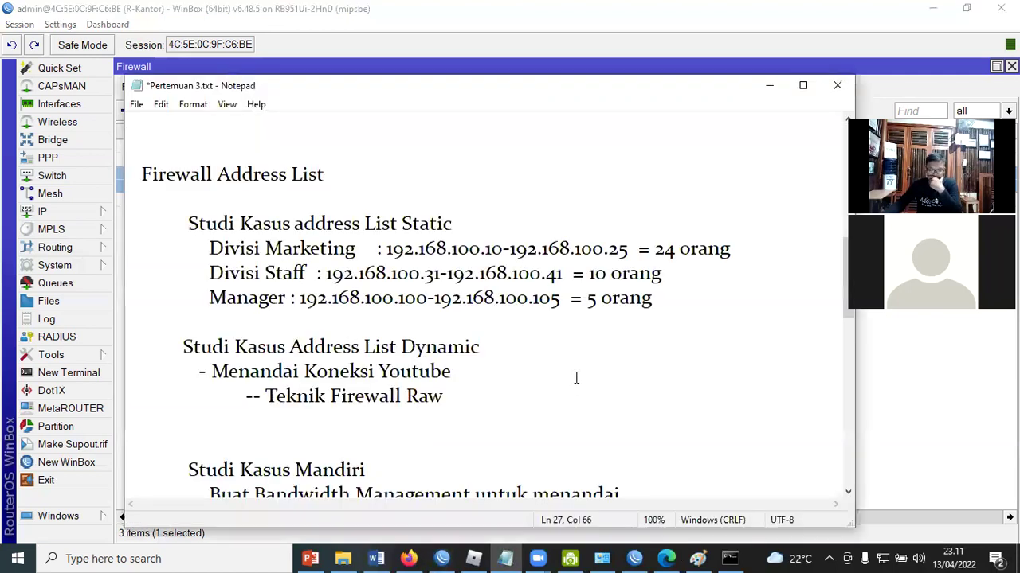
- Switch to the Pertemuan 3.txt notes in Notepad and number the "Buat Bandwidth Management untuk menandai" case study as 1
scroll(576, 378, "down", 3)
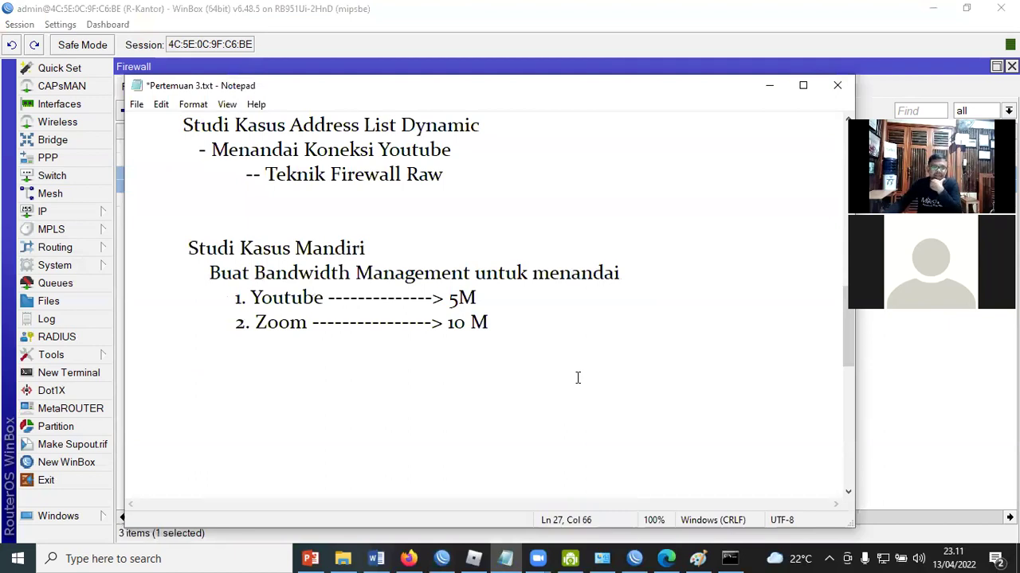
left_click(211, 274)
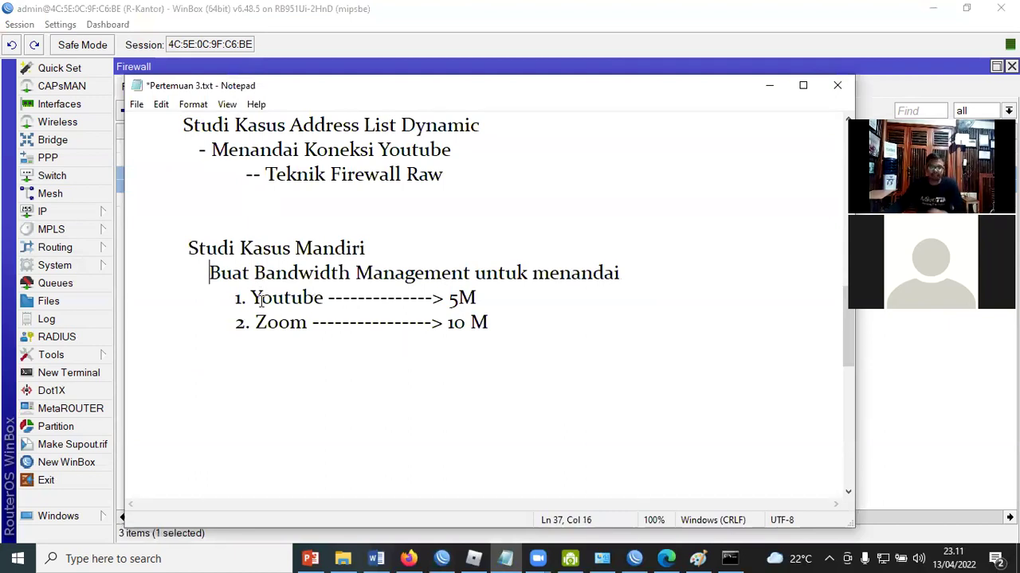
type("1.")
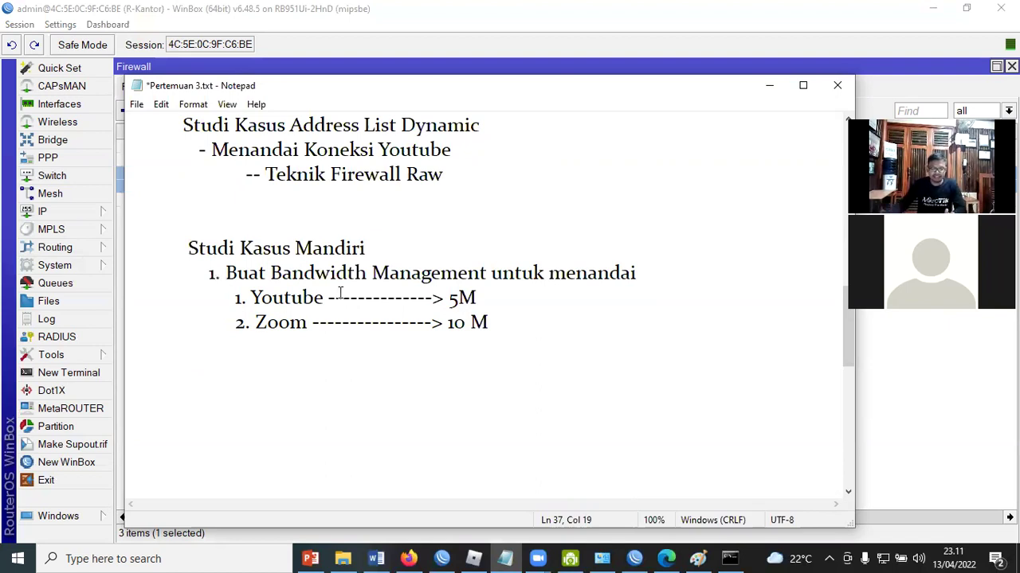
- Add a second case study below the Zoom line, after a blank line: "2. Buat Fungsi untuk menggabungkan Chain Input dan Forward"
left_click(607, 381)
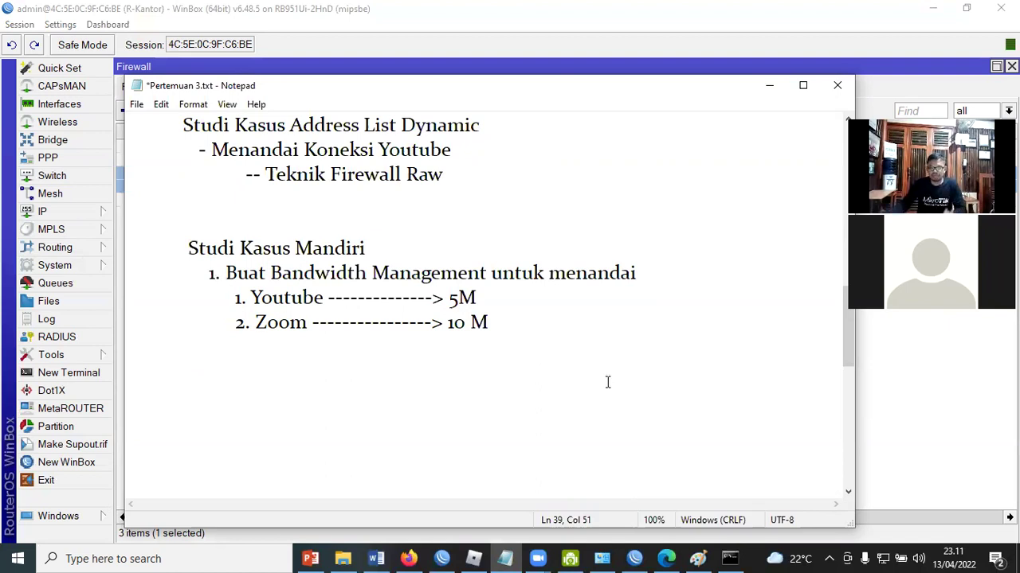
key("Return")
key("Return")
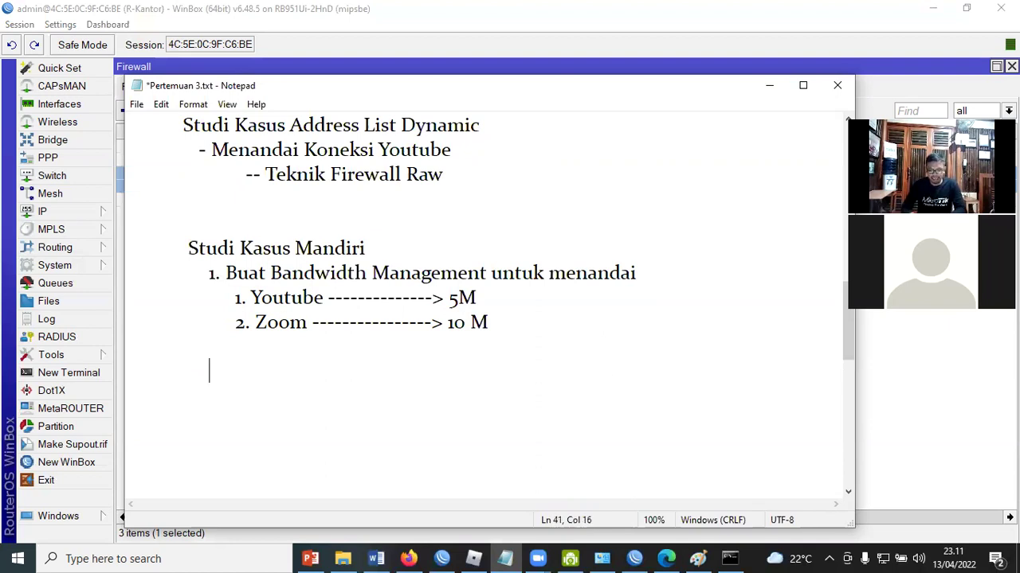
type("2. ")
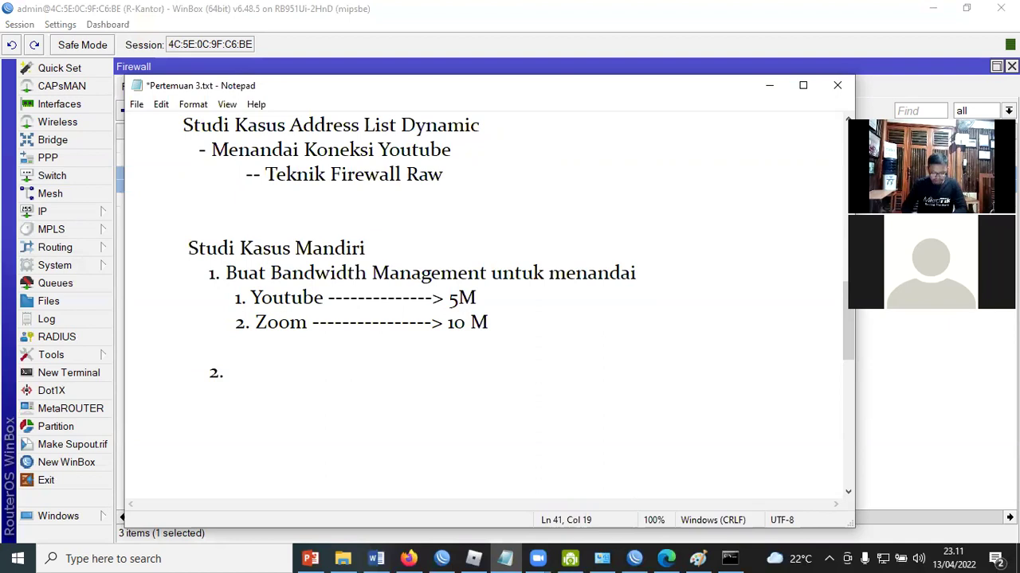
type("Buat Fu")
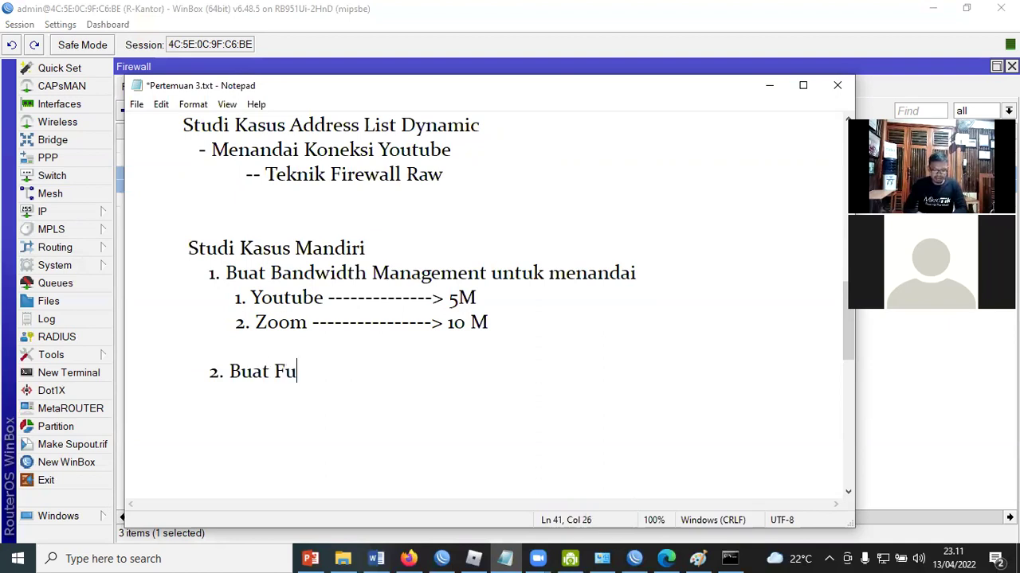
type("ngsi unt")
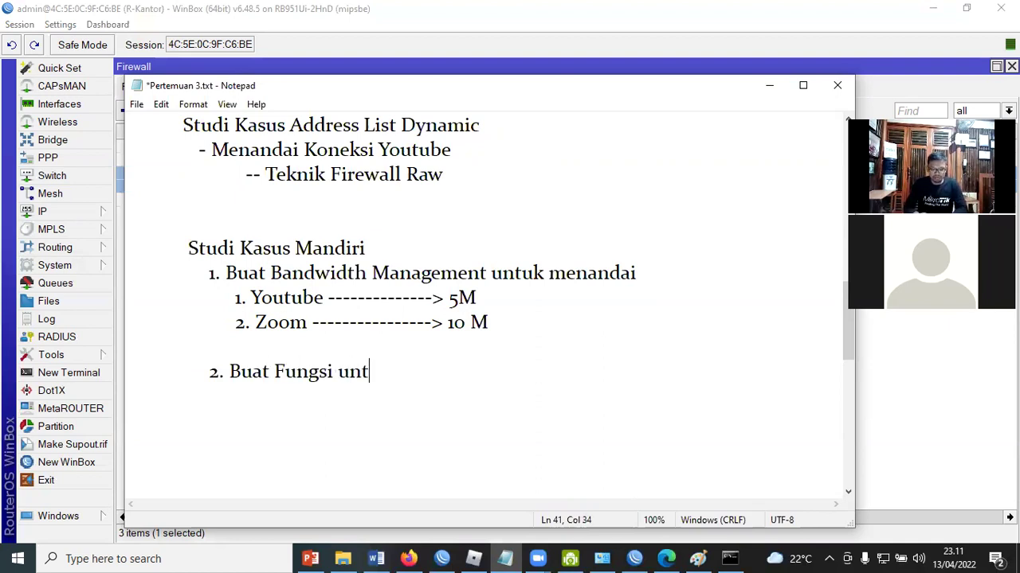
type("uk menggabungkan Chain")
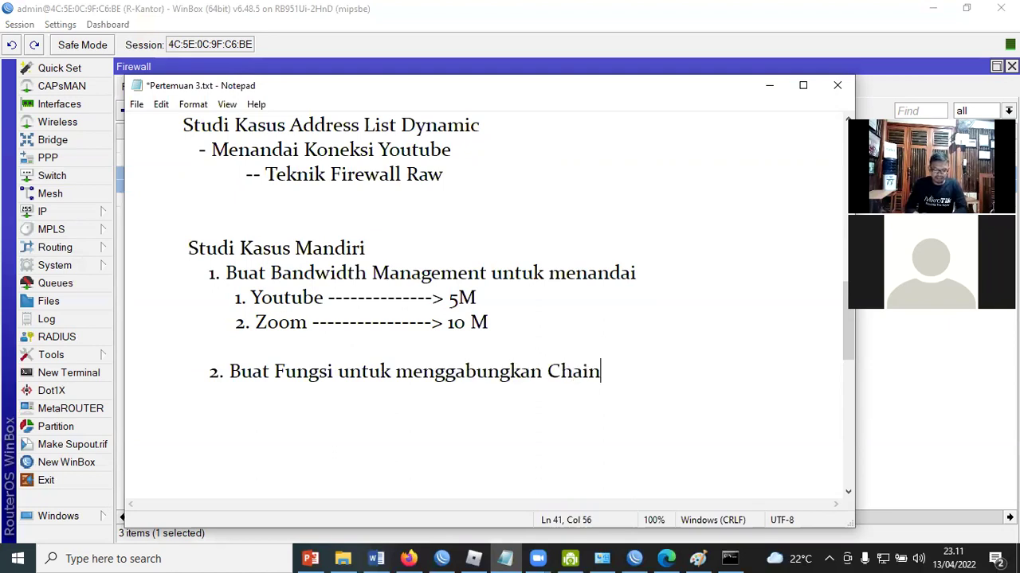
type(" Input dan F")
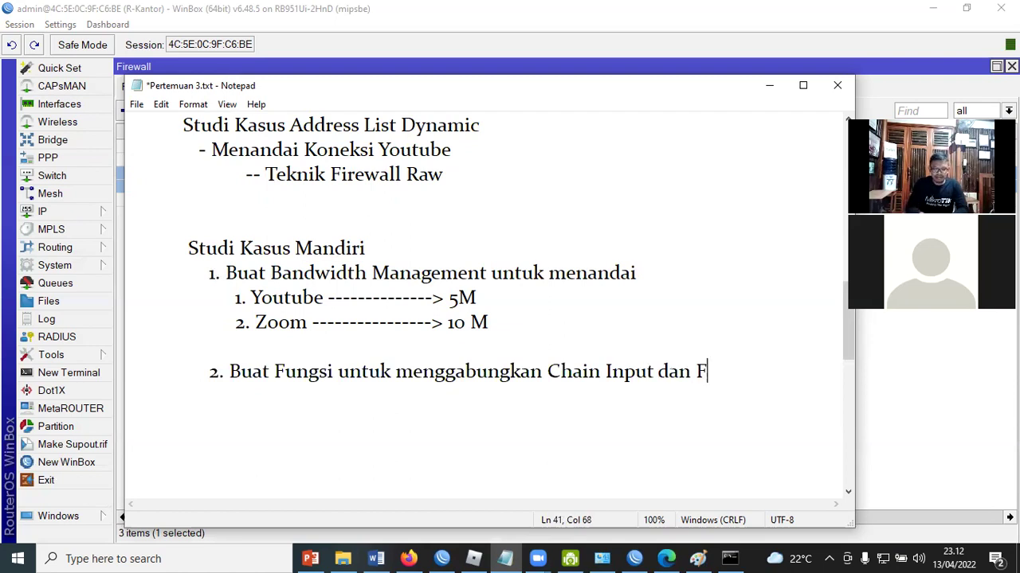
type("orward")
- Continue the second case study on a new line with the text "untuk Bloking akses"
key("Return")
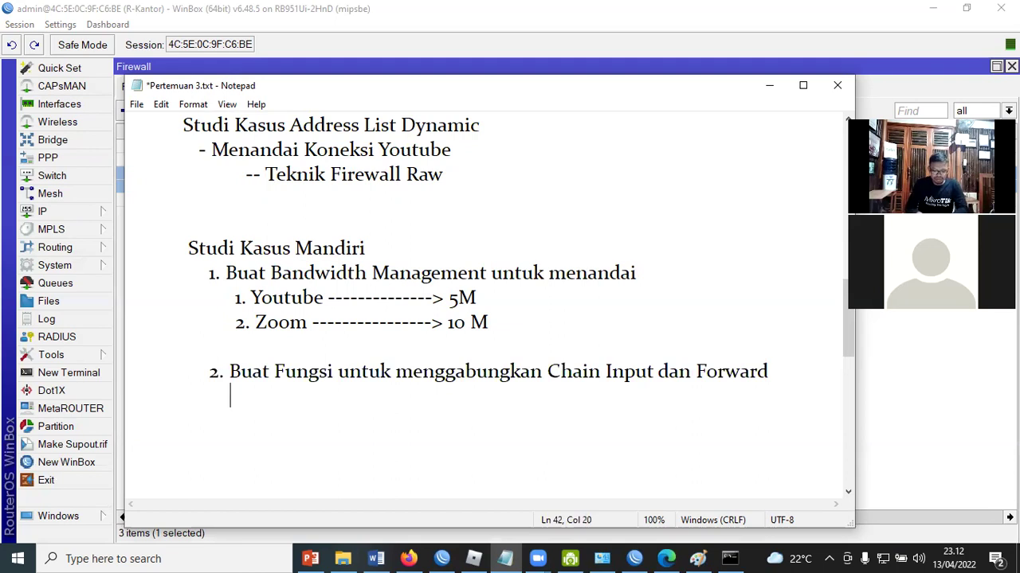
type("untuk Bl")
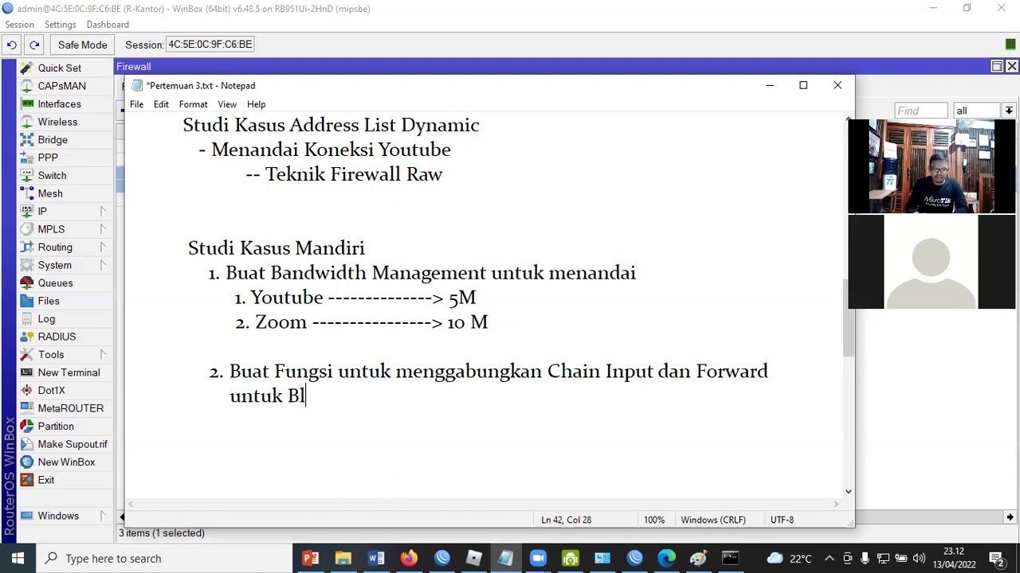
type("oking ")
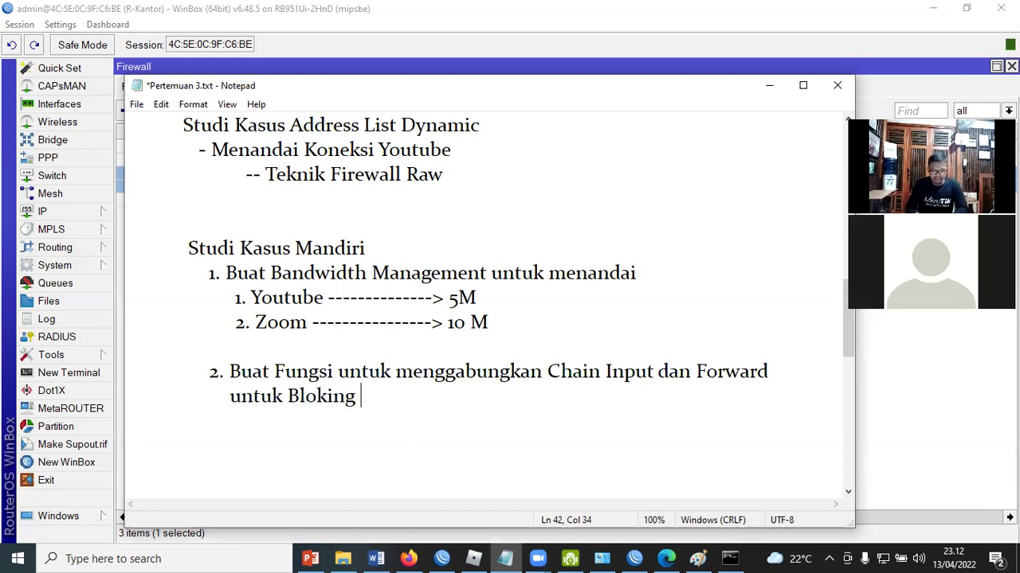
type("akses")
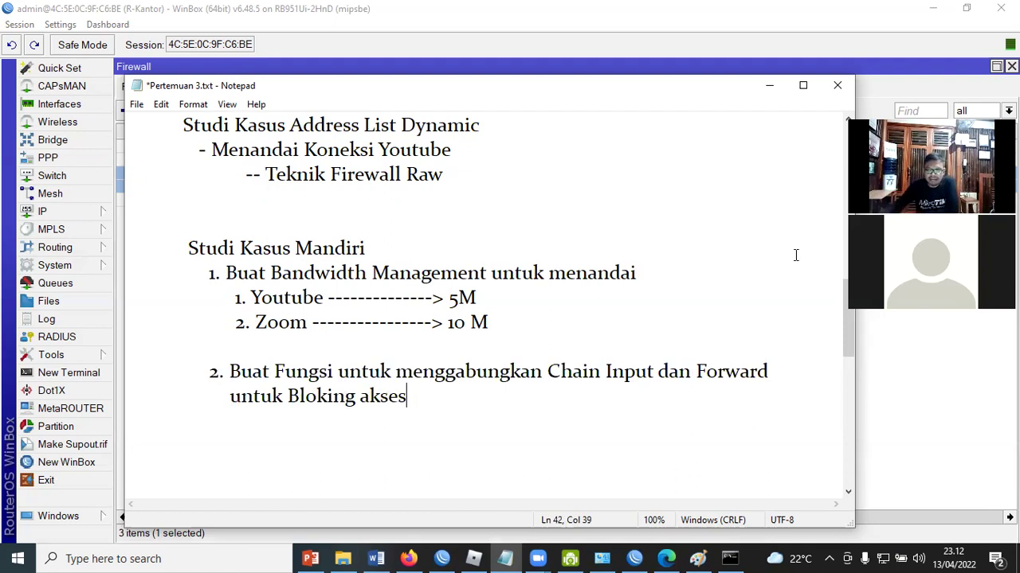
- Go back to the material outline at the start of the notes and highlight the topic "Firewall Filter Rule"
scroll(850, 315, "up", 2)
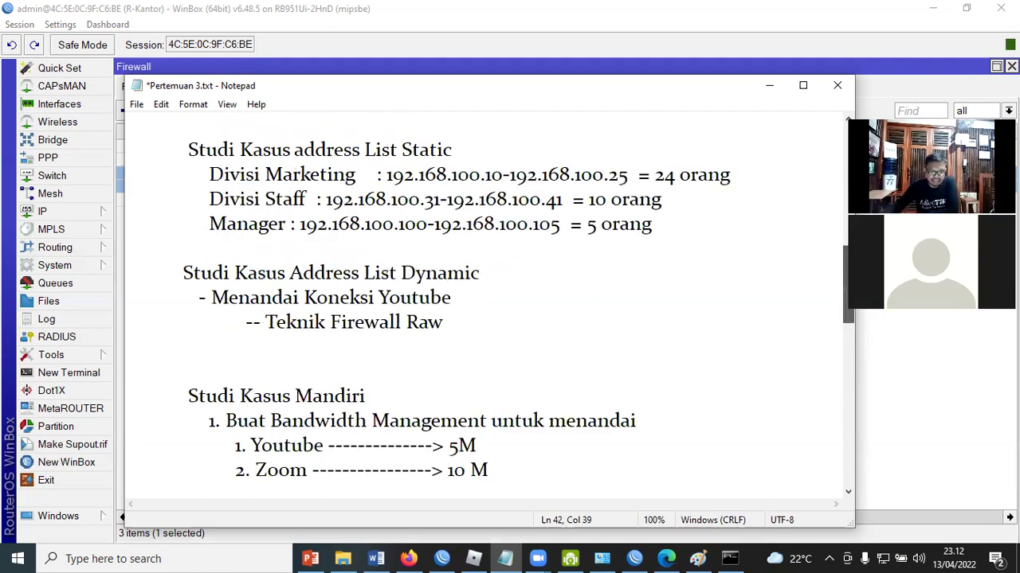
scroll(486, 306, "up", 8)
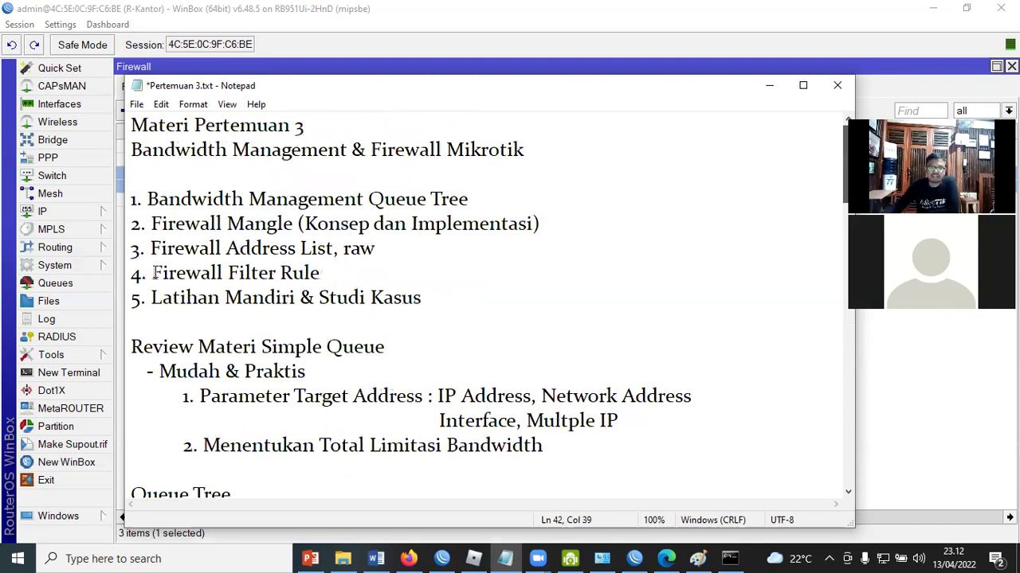
left_click_drag(341, 273, 152, 273)
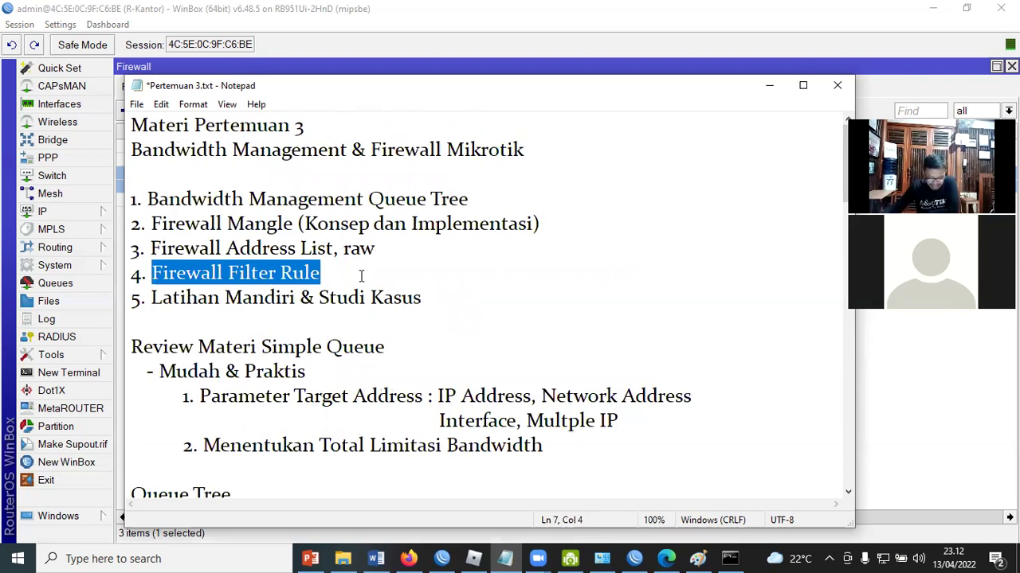